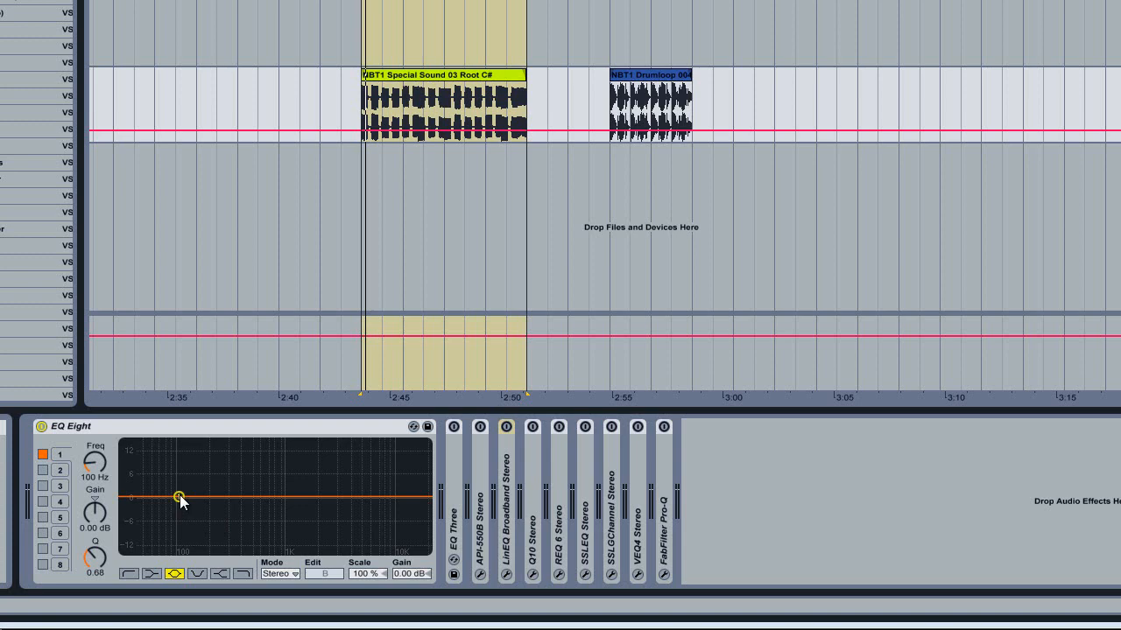
- Play the NBT1 Special Sound 03 clip and audition EQ band 1 boosts of about 10.3 dB at 40 Hz and 11.8 dB at 14.2 kHz
left_click(463, 73)
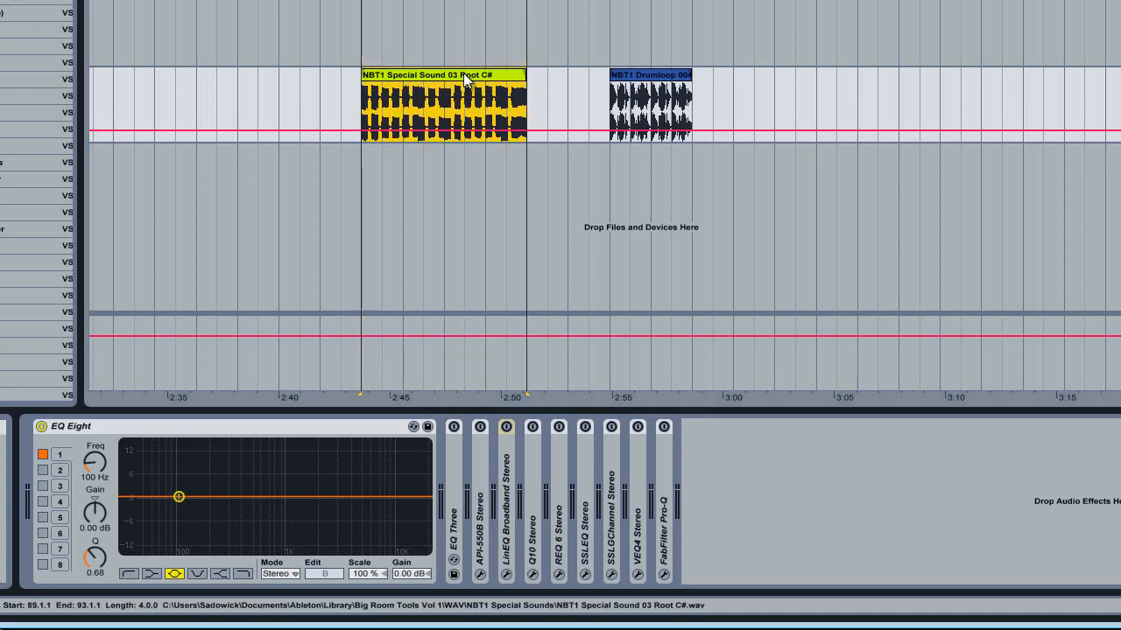
key("space")
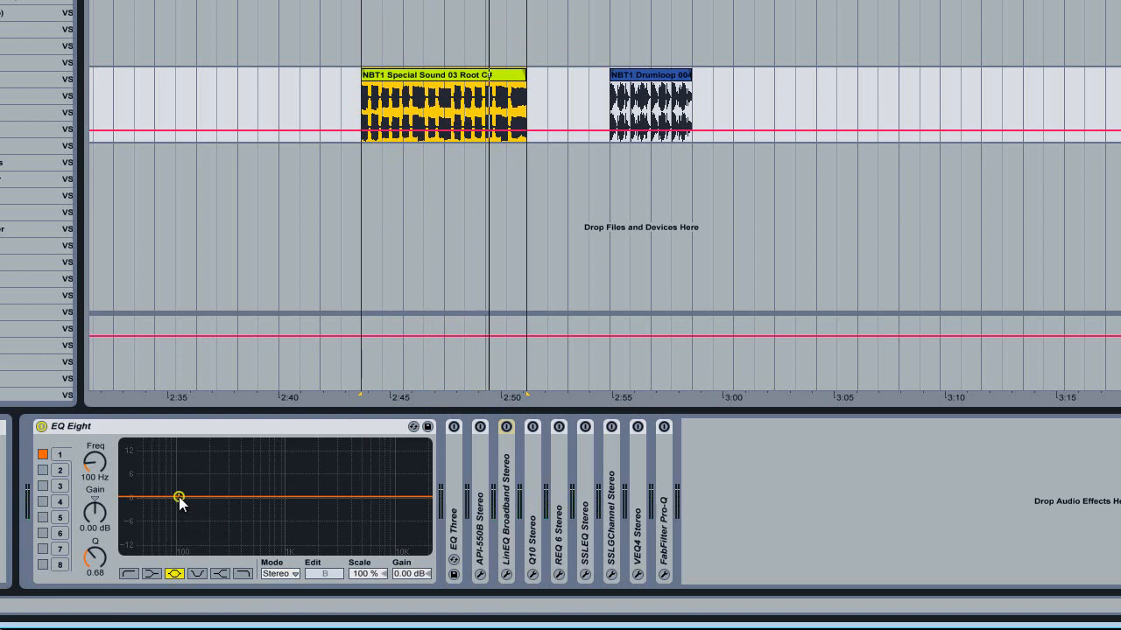
left_click_drag(179, 497, 137, 462)
key("space")
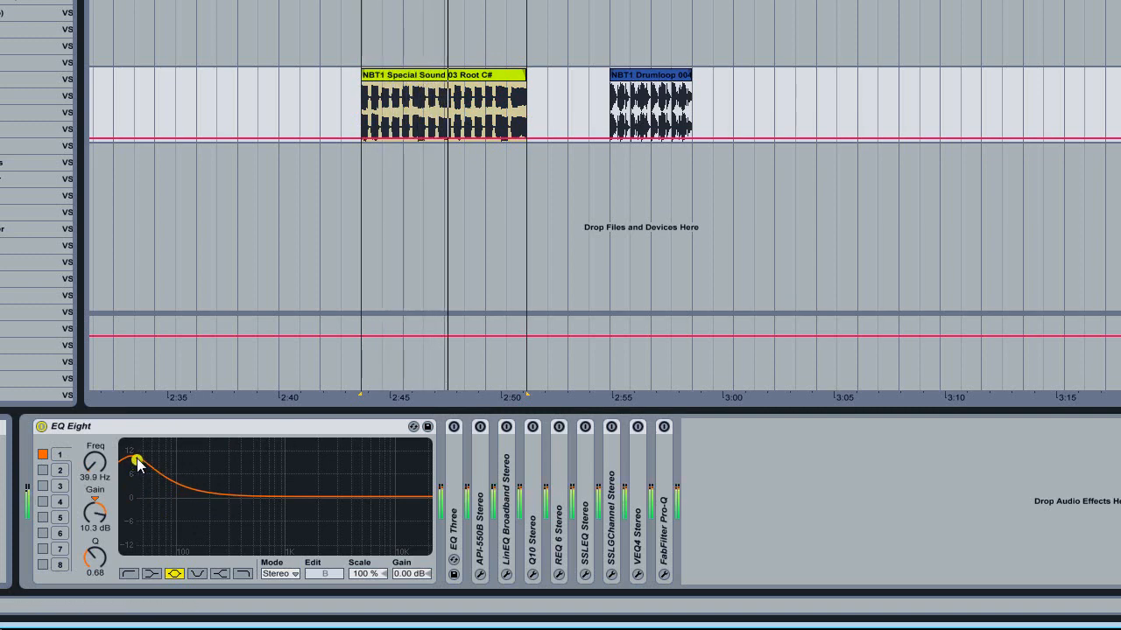
left_click_drag(138, 464, 408, 462)
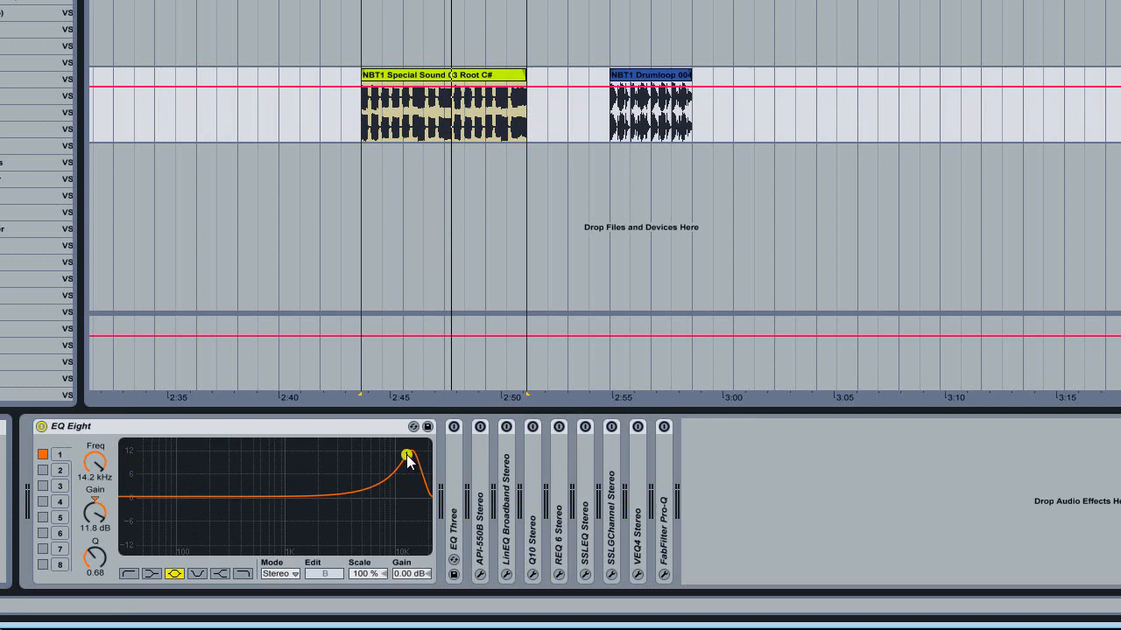
key("space")
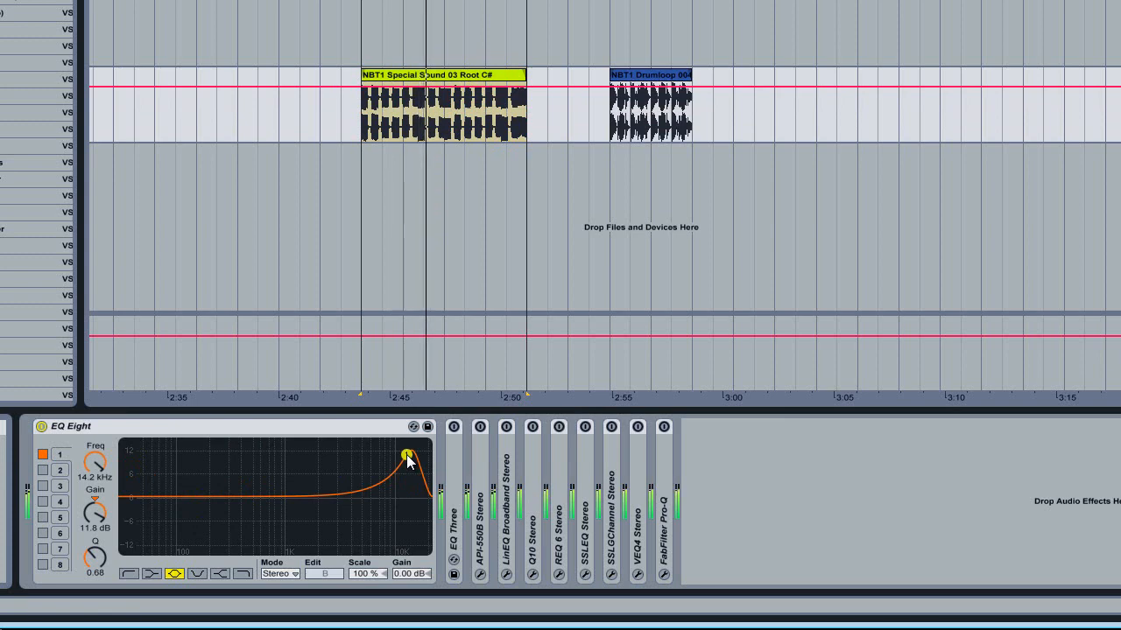
- Cut band 1 to -15 dB at about 45.6 Hz and bring it back to 0 dB at about 555 Hz
left_click_drag(408, 461, 144, 555)
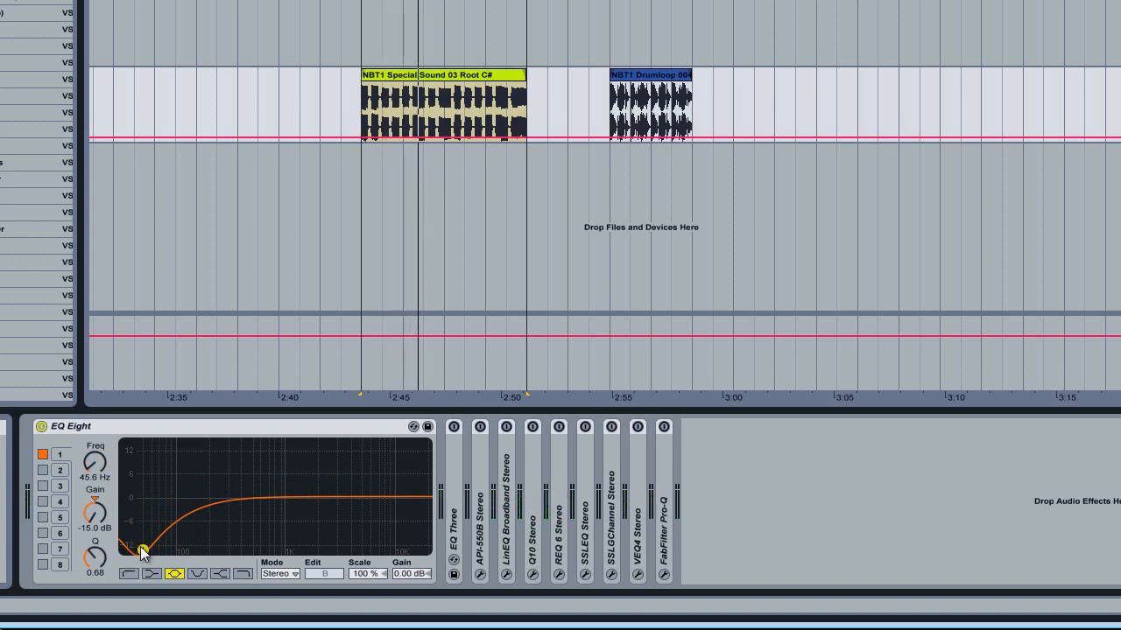
left_click_drag(141, 550, 293, 499)
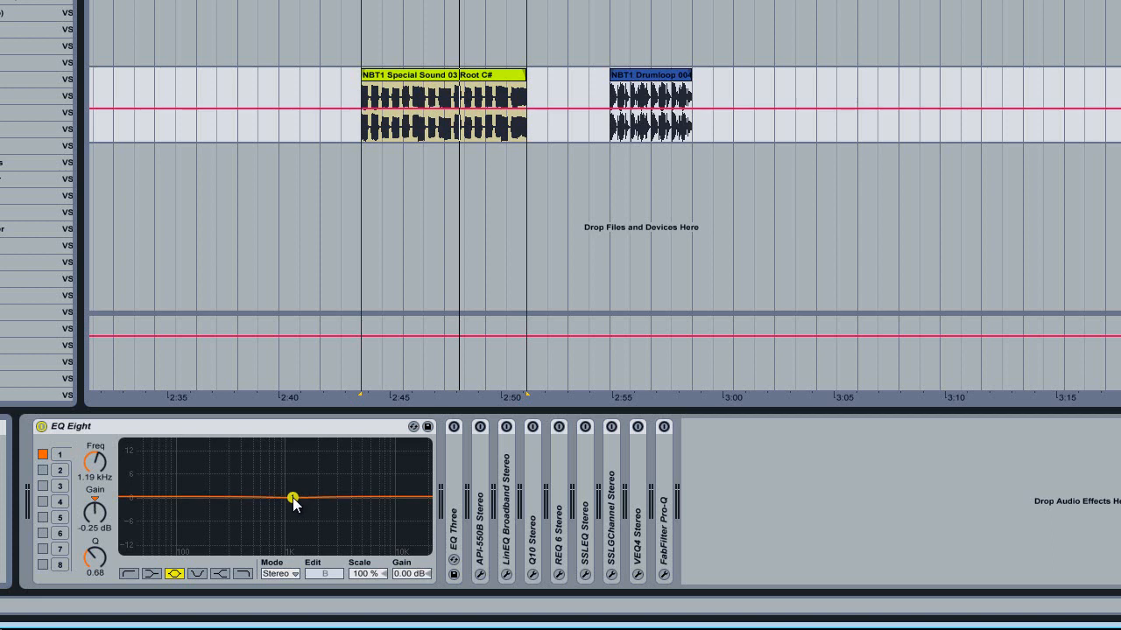
left_click_drag(293, 497, 258, 499)
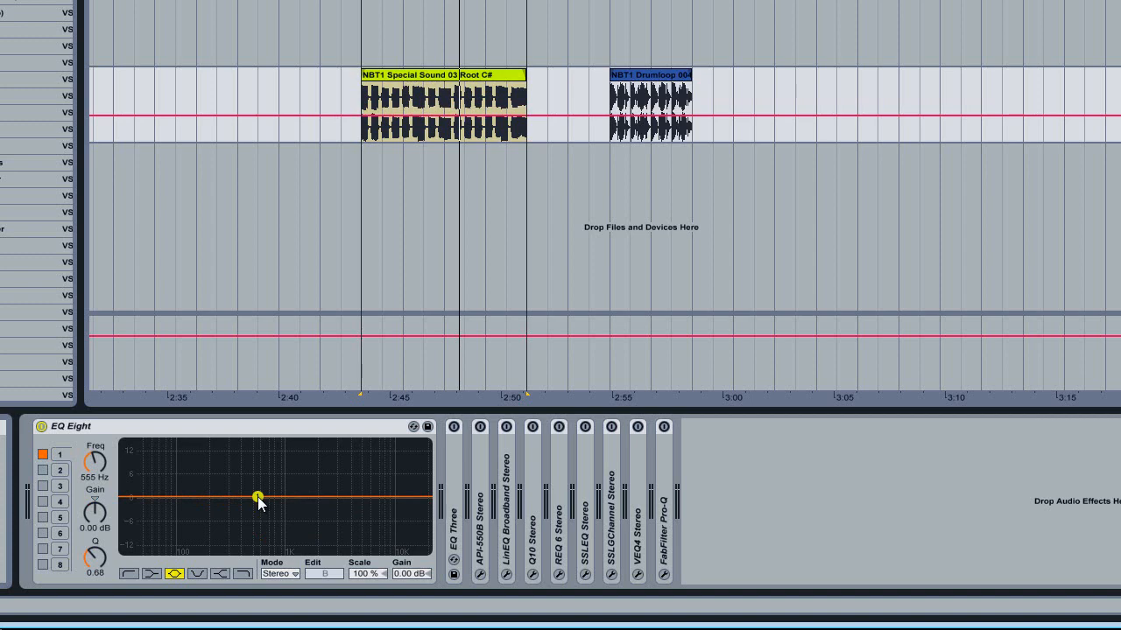
- Boost band 1 to 15 dB at about 319 Hz with a narrow Q of about 15.3
left_click_drag(257, 498, 267, 472)
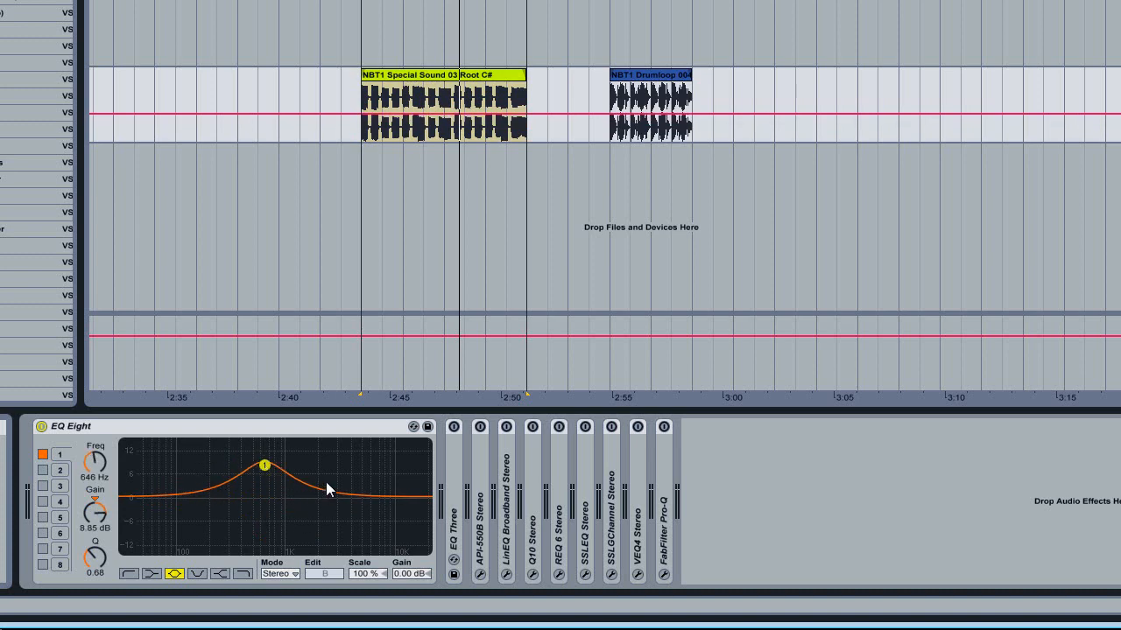
left_click_drag(100, 556, 328, 451)
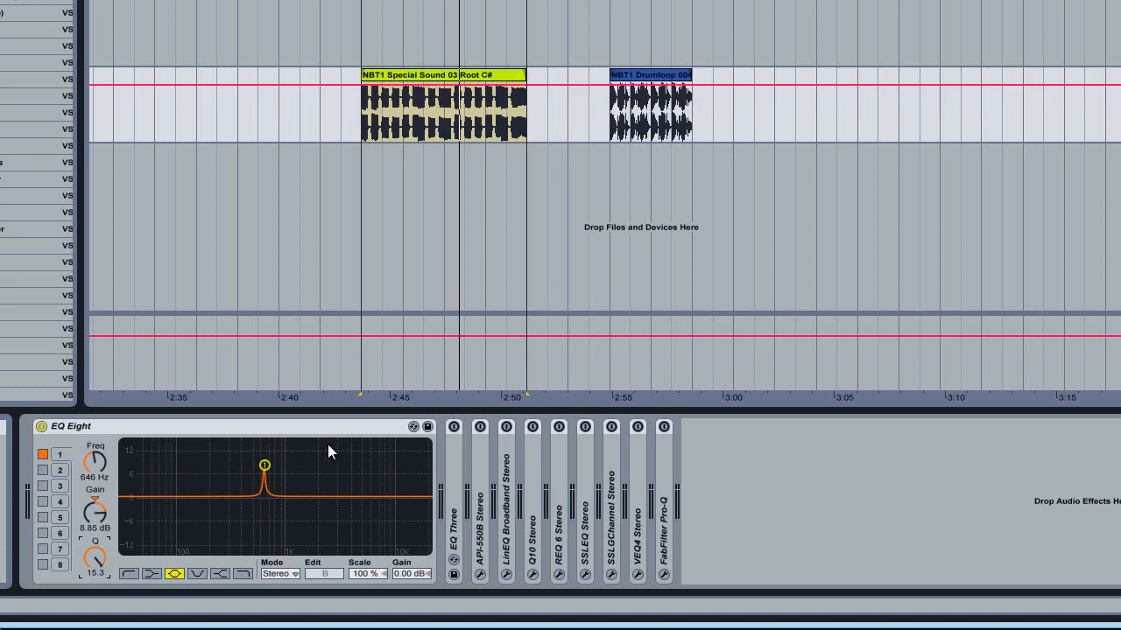
left_click_drag(265, 466, 232, 442)
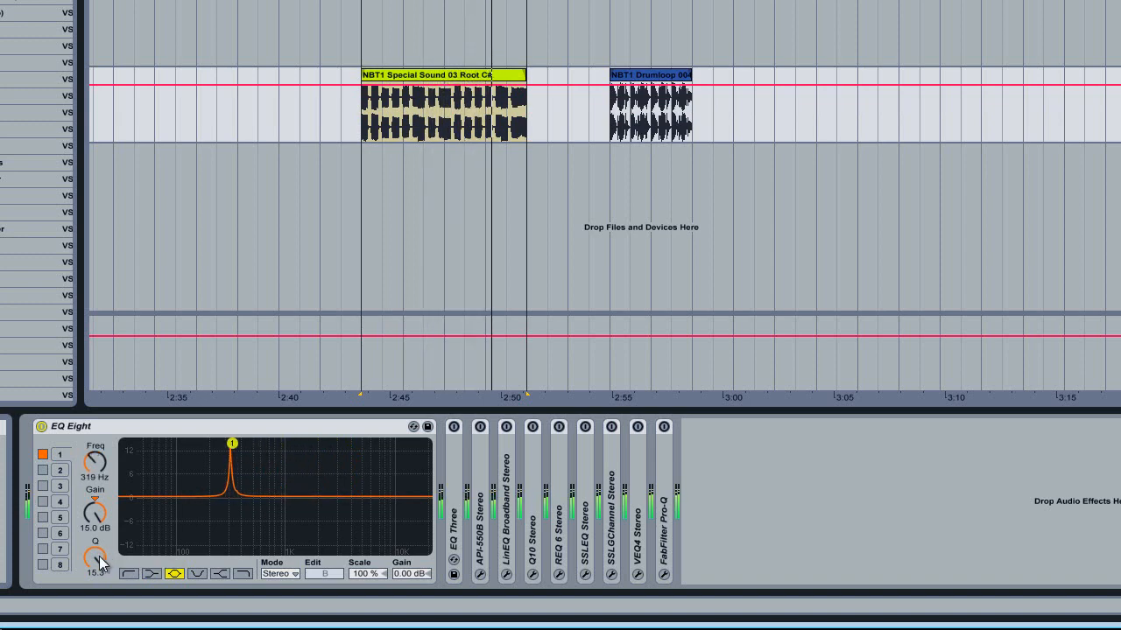
left_click_drag(94, 555, 99, 563)
- Turn band 1 into a -15 dB notch and settle it at about 358 Hz with a Q of 5.02
left_click_drag(232, 447, 221, 549)
left_click_drag(105, 575, 101, 569)
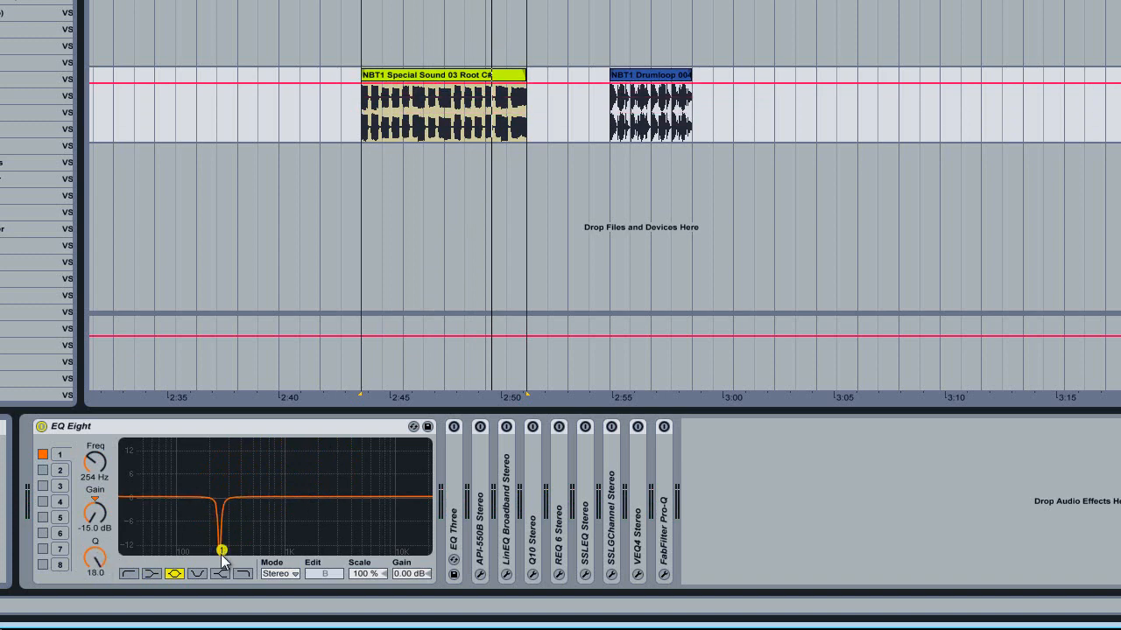
left_click_drag(221, 550, 214, 550)
left_click_drag(96, 555, 95, 566)
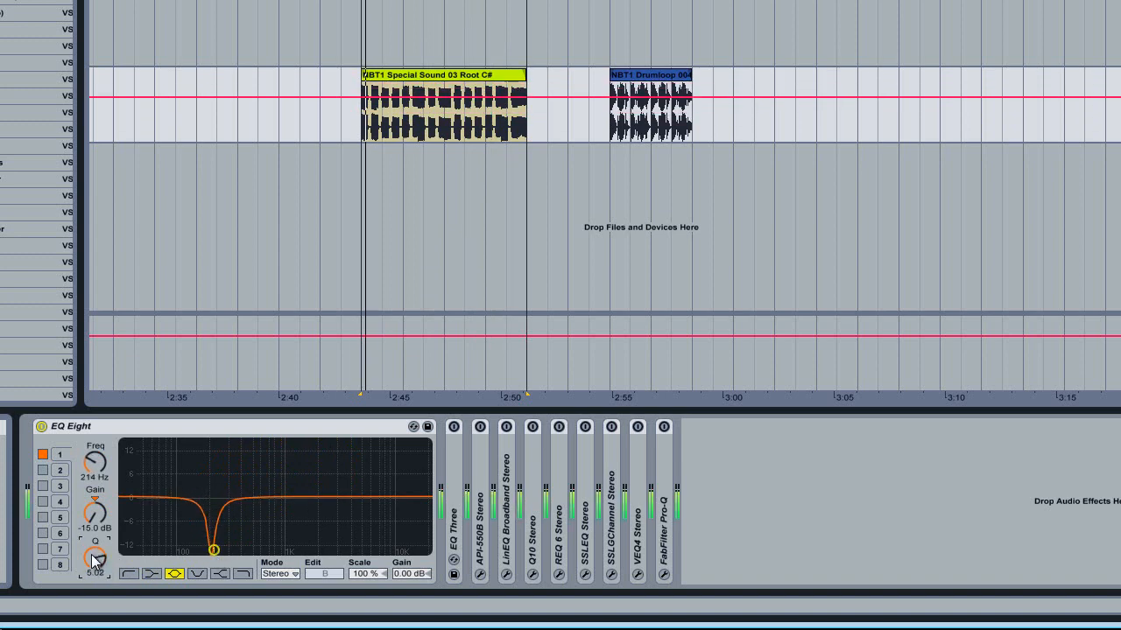
left_click_drag(213, 550, 238, 549)
- Move band 1 to about 240 Hz and reset its gain to 0 dB
right_click(97, 555)
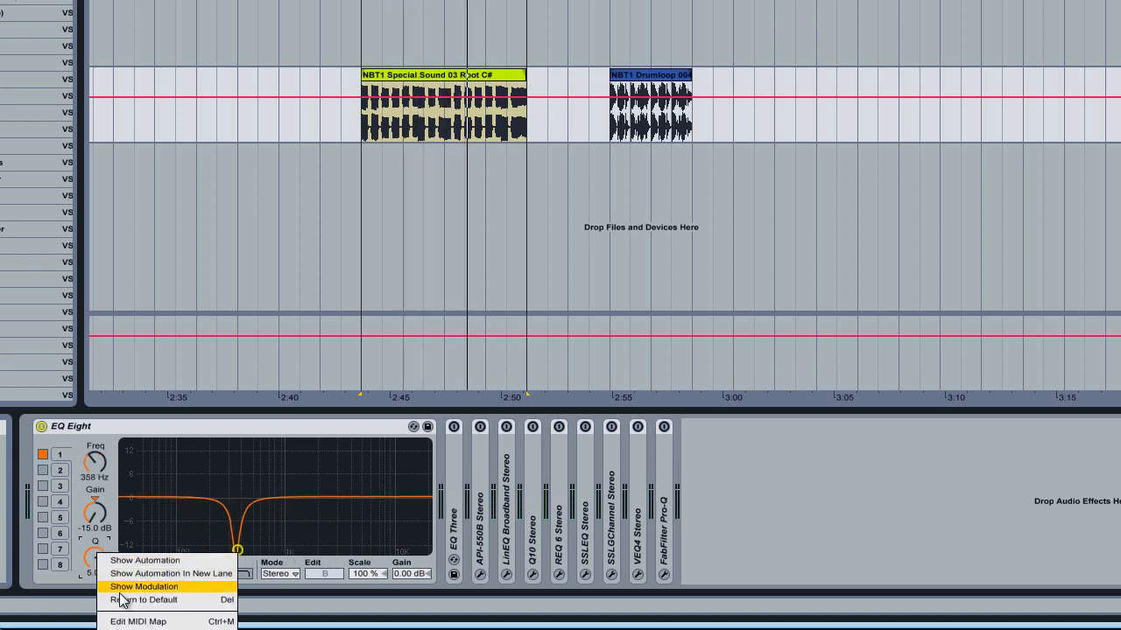
left_click(93, 509)
key("Delete")
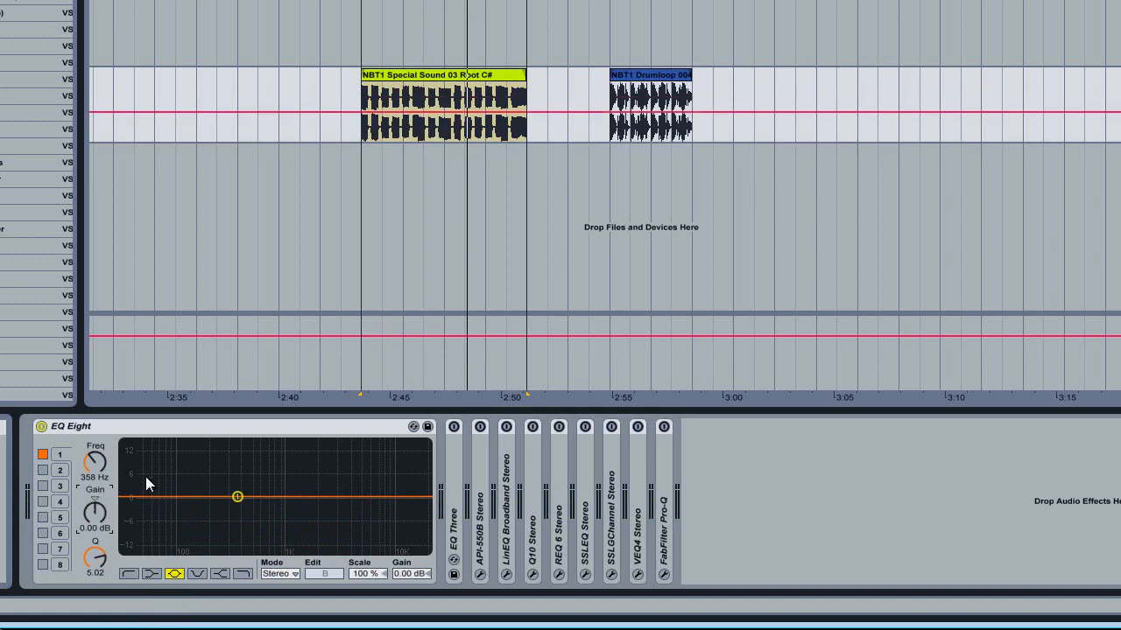
mouse_move(236, 497)
left_mouse_down()
mouse_move(223, 511)
mouse_move(219, 498)
left_mouse_up()
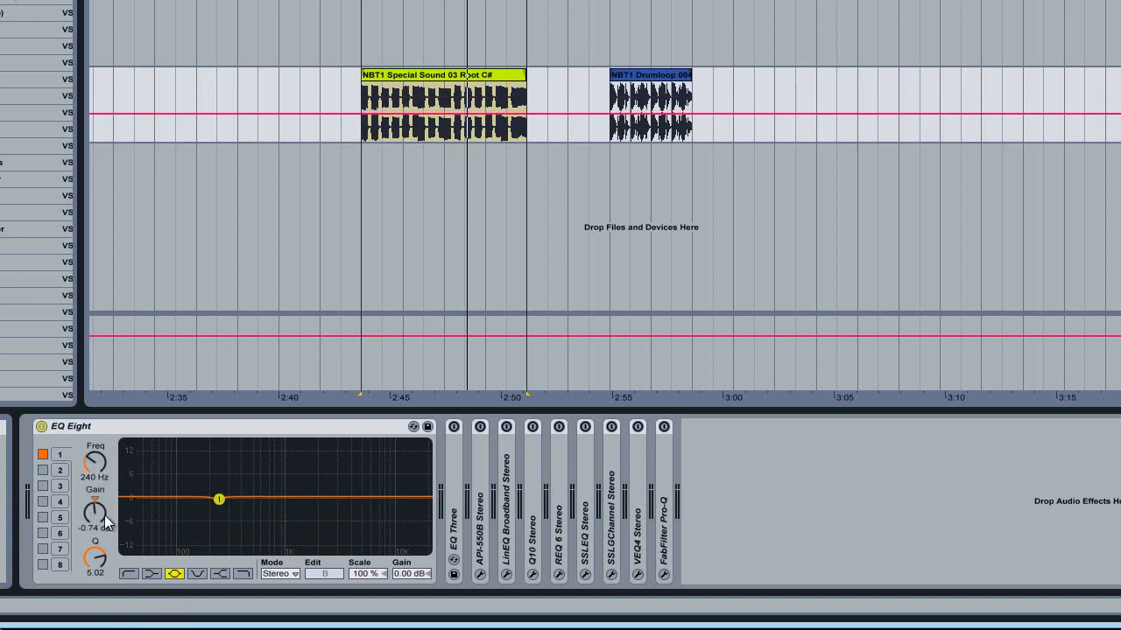
left_click_drag(105, 523, 95, 501)
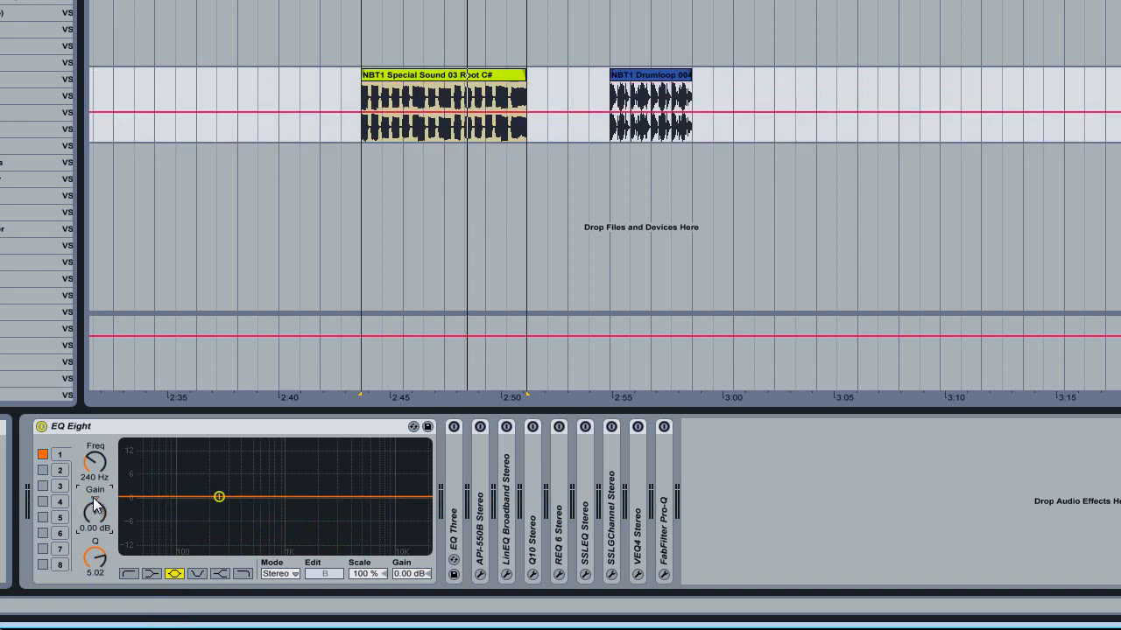
- Return band 1's Q to its default and cut the band by about 4.9 dB at 143 Hz
right_click(94, 557)
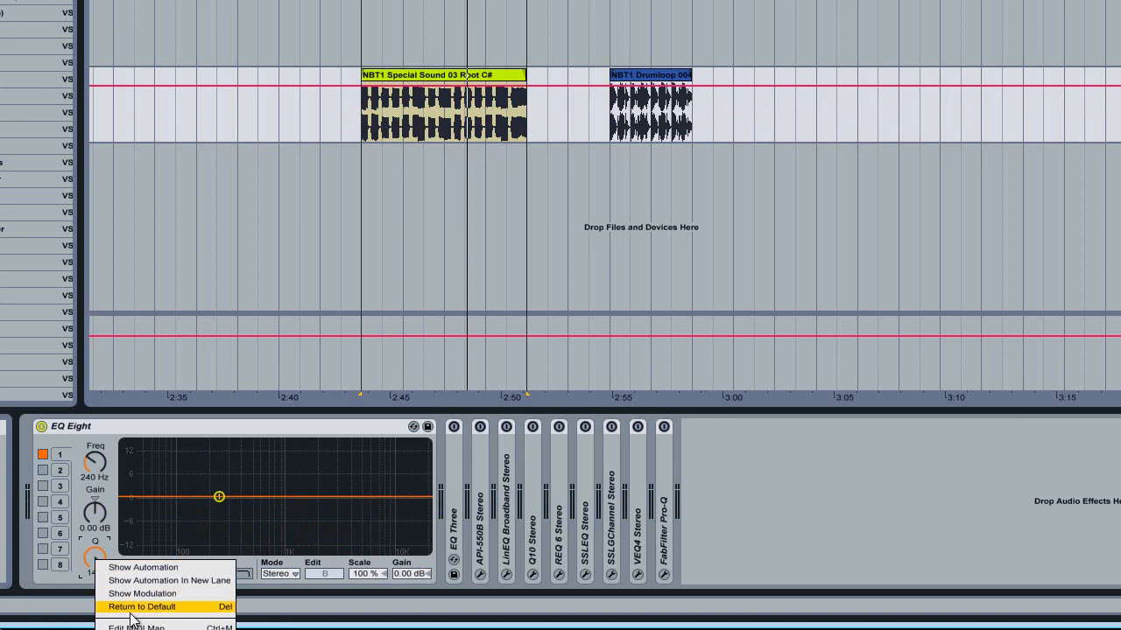
left_click(132, 607)
left_click_drag(219, 497, 195, 514)
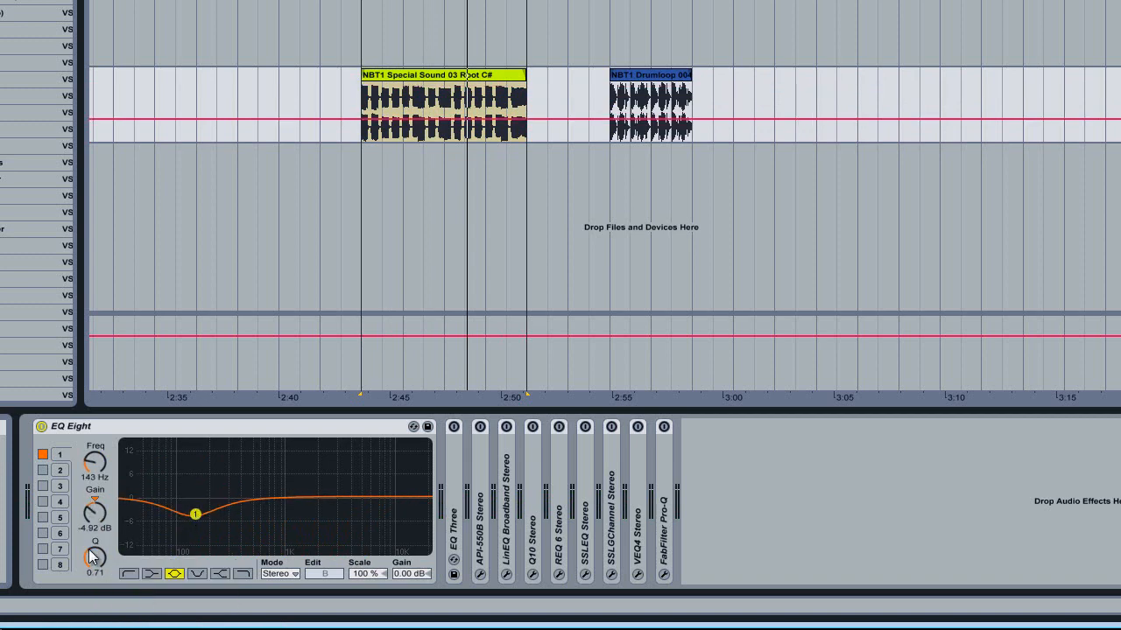
- Enable band 2 with about 3.7 dB at 739 Hz and Q 1.72, and band 3 with about -6.15 dB at 5.26 kHz
left_click(42, 470)
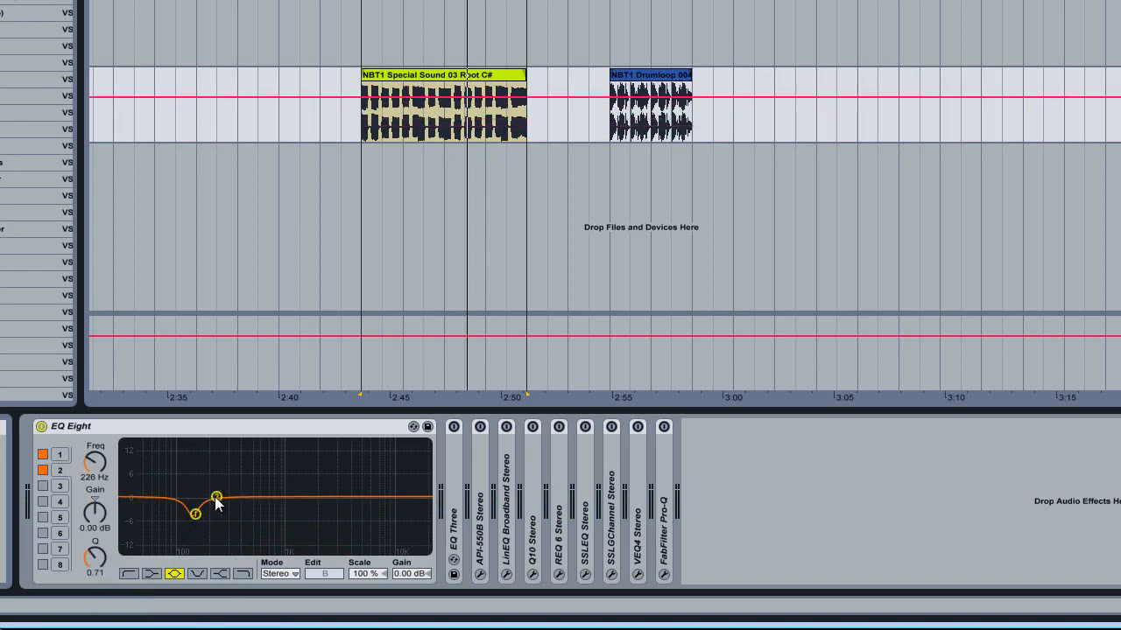
left_click_drag(216, 499, 270, 484)
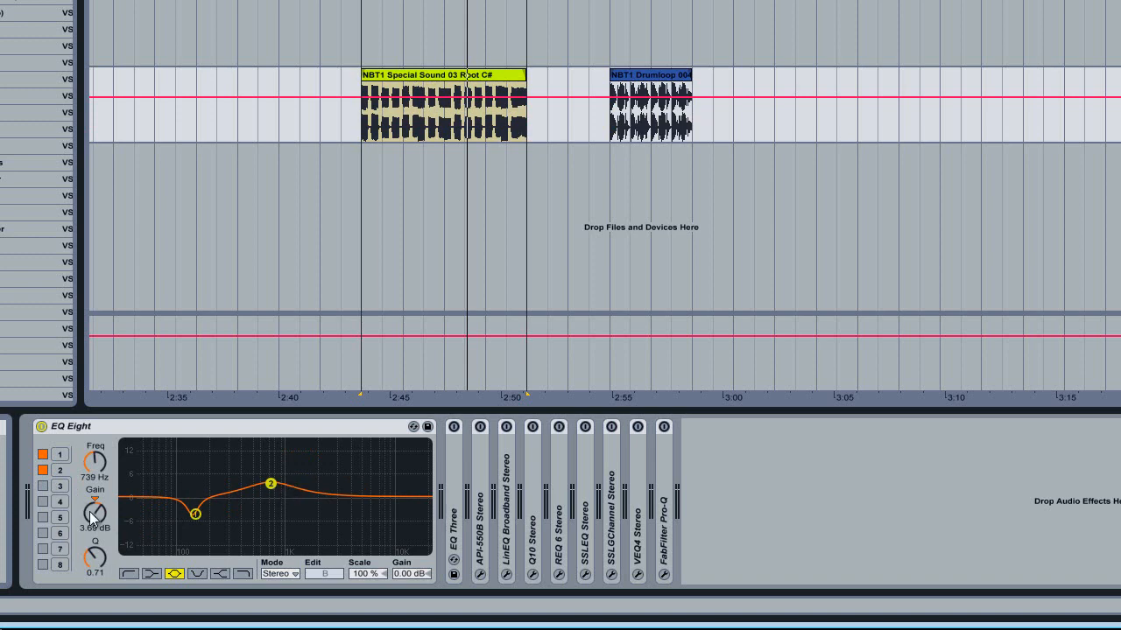
left_click_drag(92, 560, 44, 519)
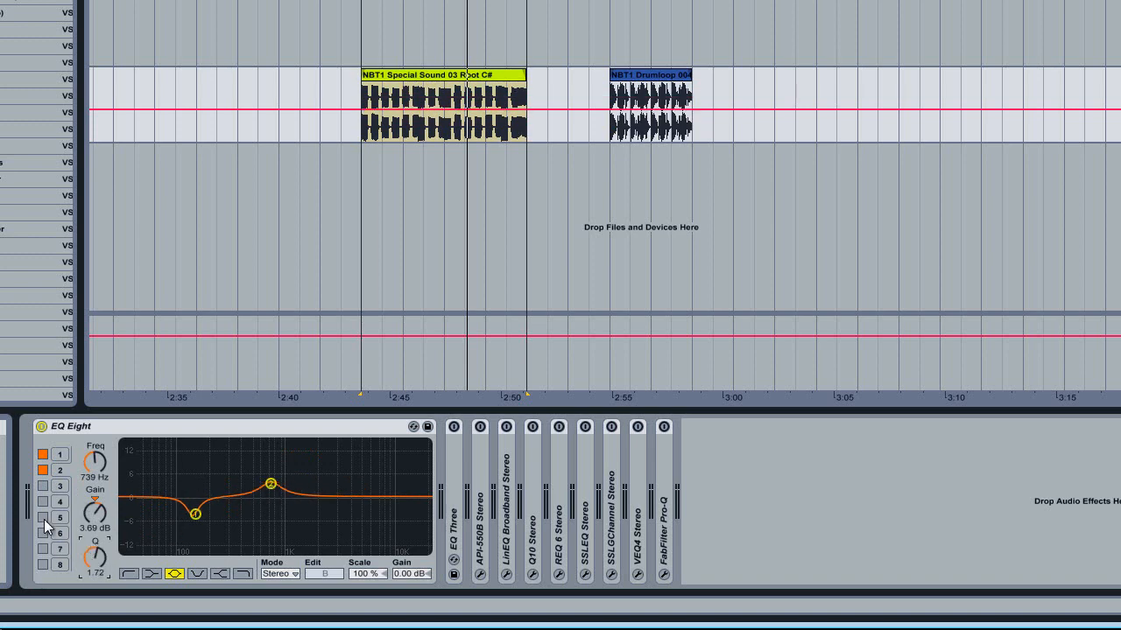
left_click(43, 486)
left_click_drag(308, 494, 363, 519)
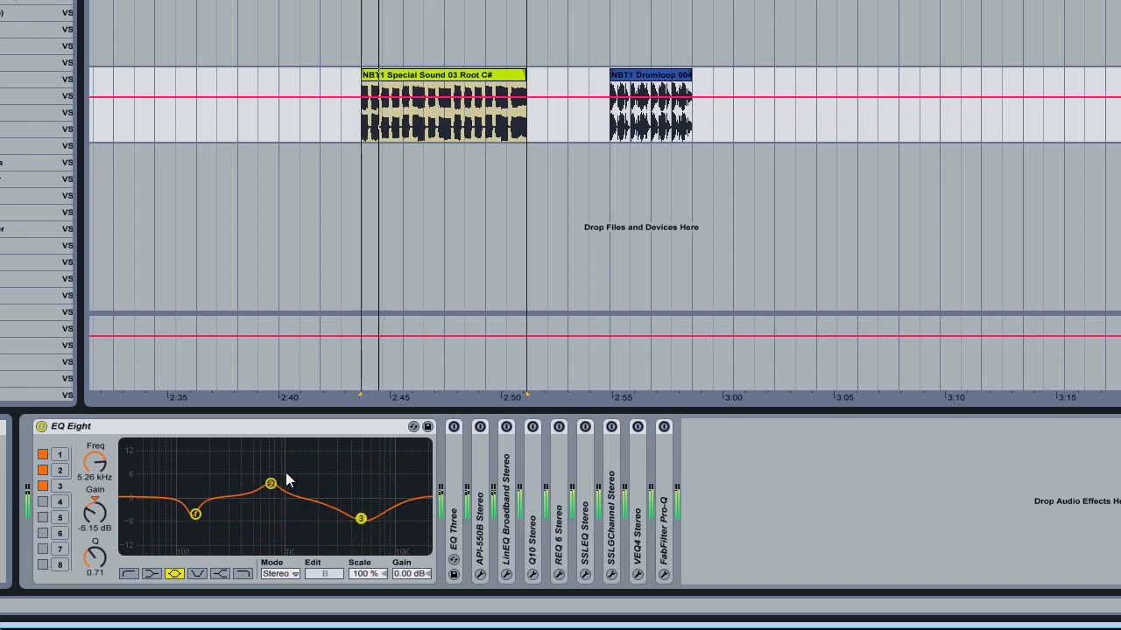
- Try band 2 at about 13.8 dB near 1.26 kHz and flatten all three bands to about 0 dB
left_click_drag(272, 483, 295, 449)
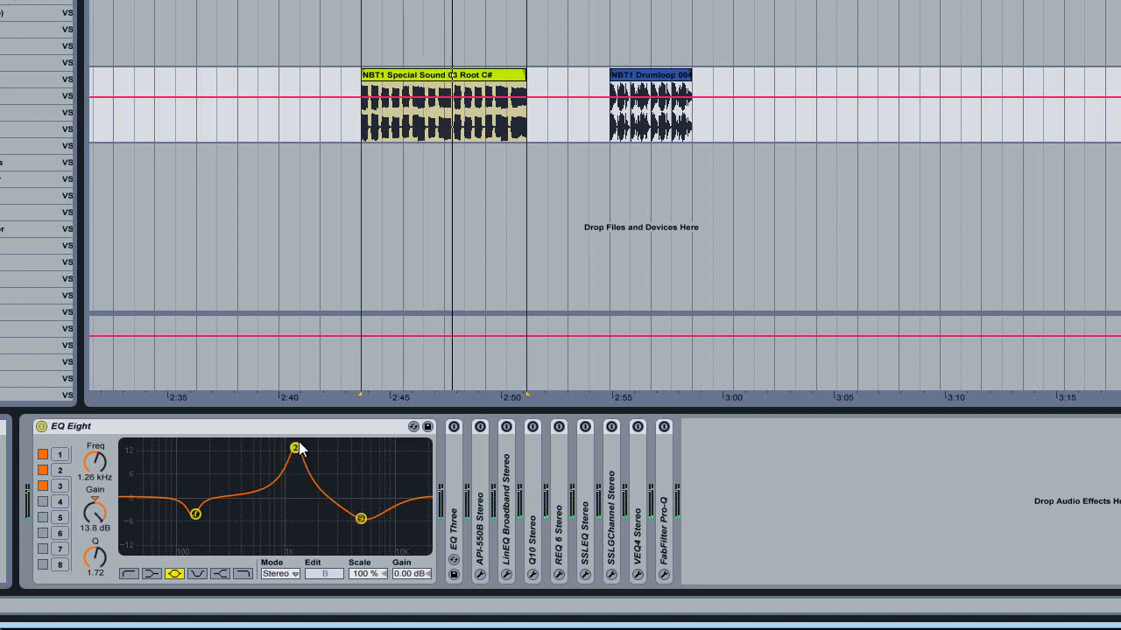
left_click_drag(295, 451, 289, 495)
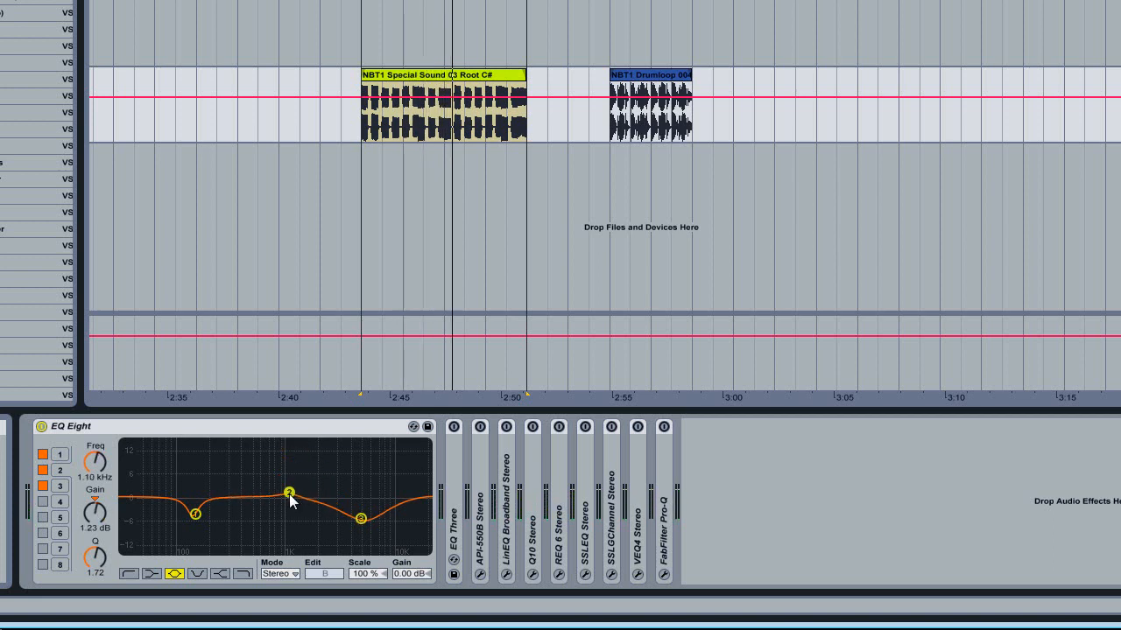
left_click_drag(362, 518, 363, 500)
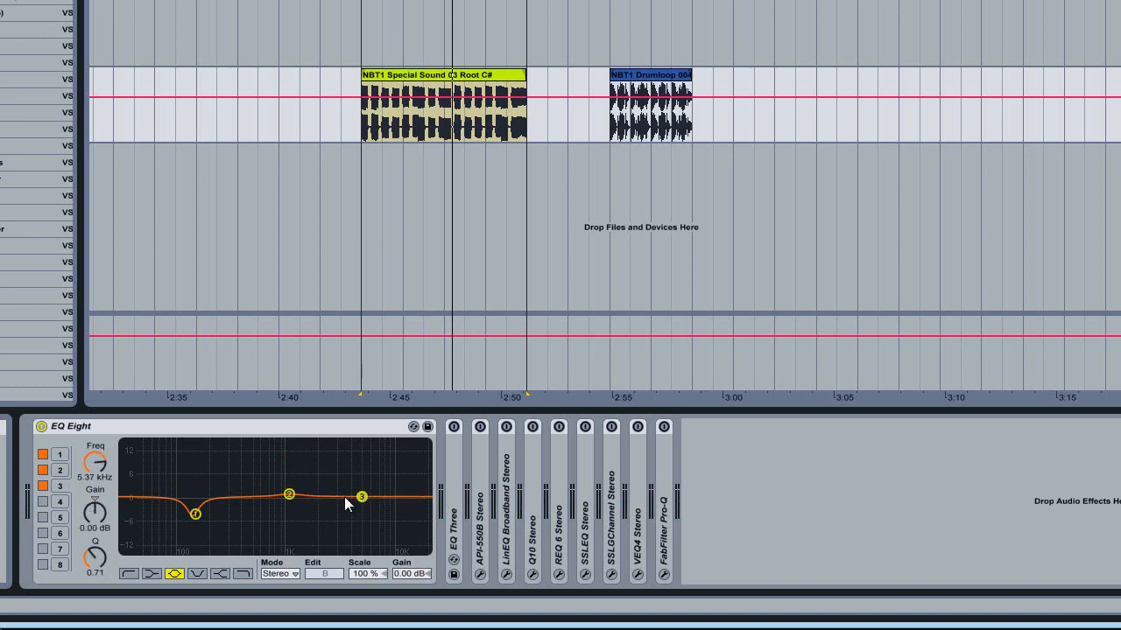
left_click_drag(282, 502, 274, 505)
left_click_drag(196, 515, 196, 498)
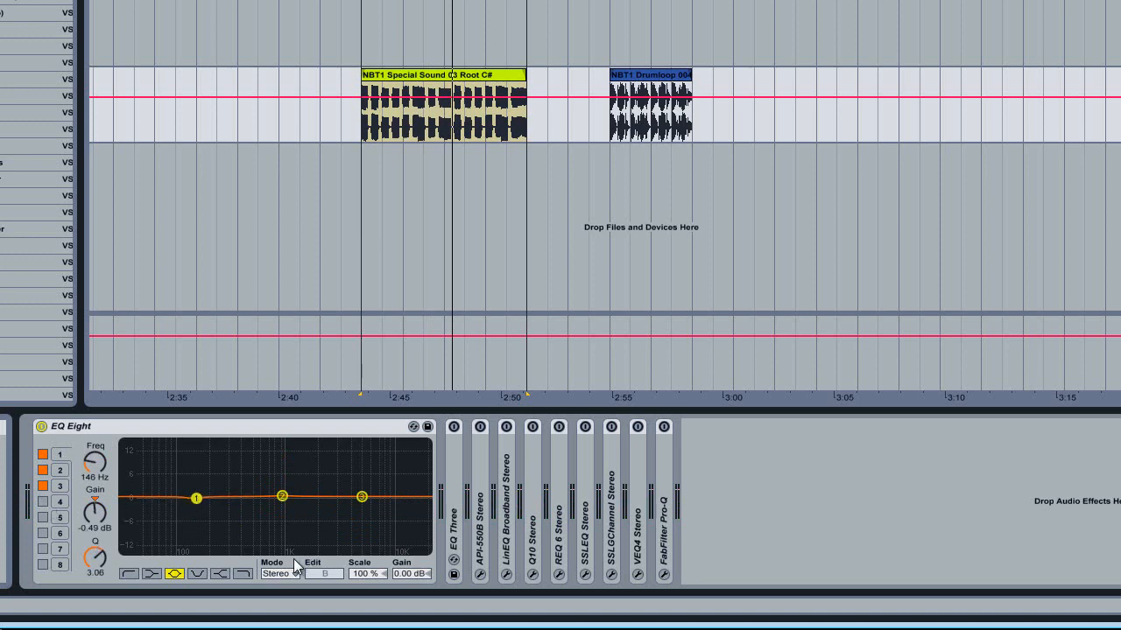
- Switch band 1 to a low-cut filter and move its cutoff to about 264 Hz
left_click_drag(196, 498, 195, 519)
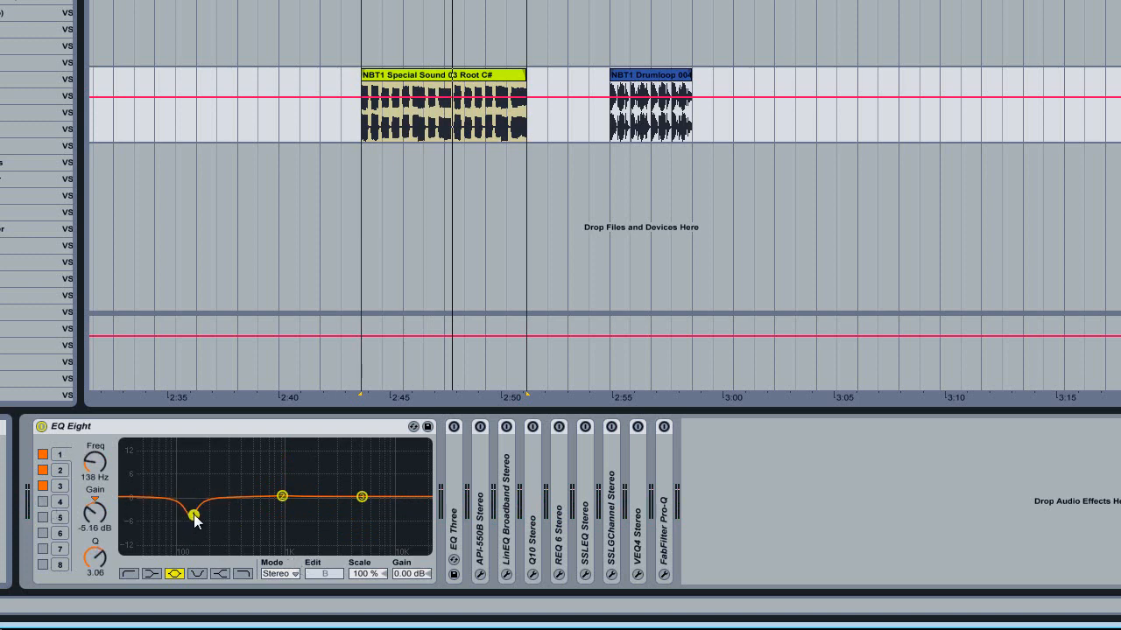
left_click(129, 574)
left_click_drag(195, 481, 223, 509)
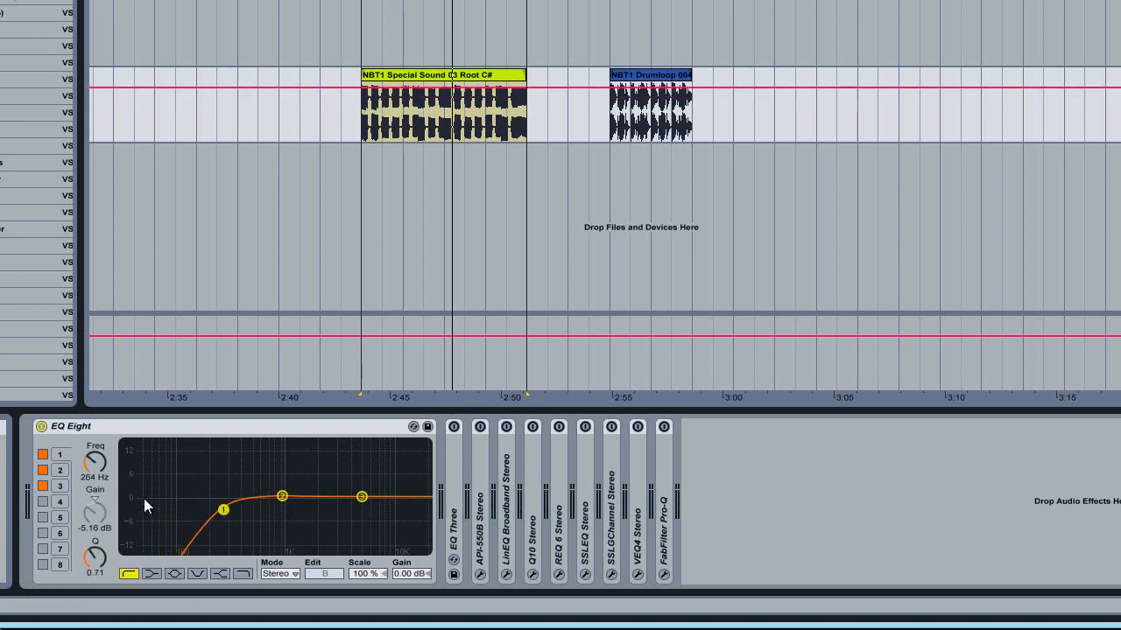
left_click_drag(224, 509, 101, 567)
- Change band 1 to a low shelf at about 89 Hz with -15 dB gain and a Q of about 6.4
left_click(152, 573)
left_click_drag(164, 550, 173, 549)
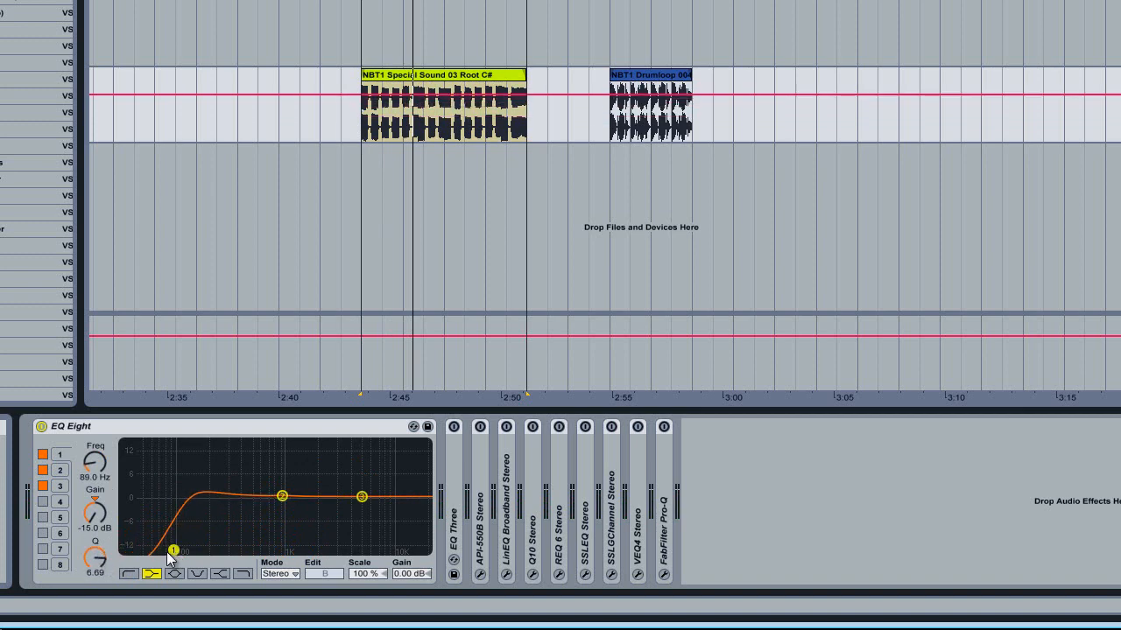
left_click_drag(98, 554, 99, 552)
- Move band 2 to about 767 Hz at -0.25 dB and fine-tune its Q
left_click_drag(280, 503, 274, 504)
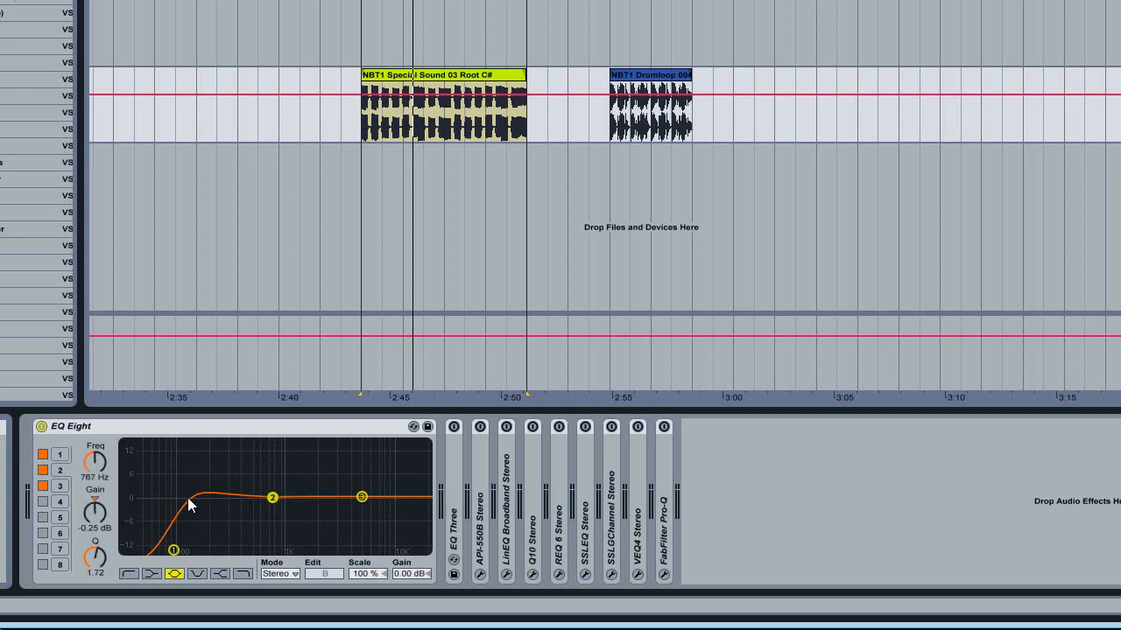
left_click_drag(95, 558, 94, 560)
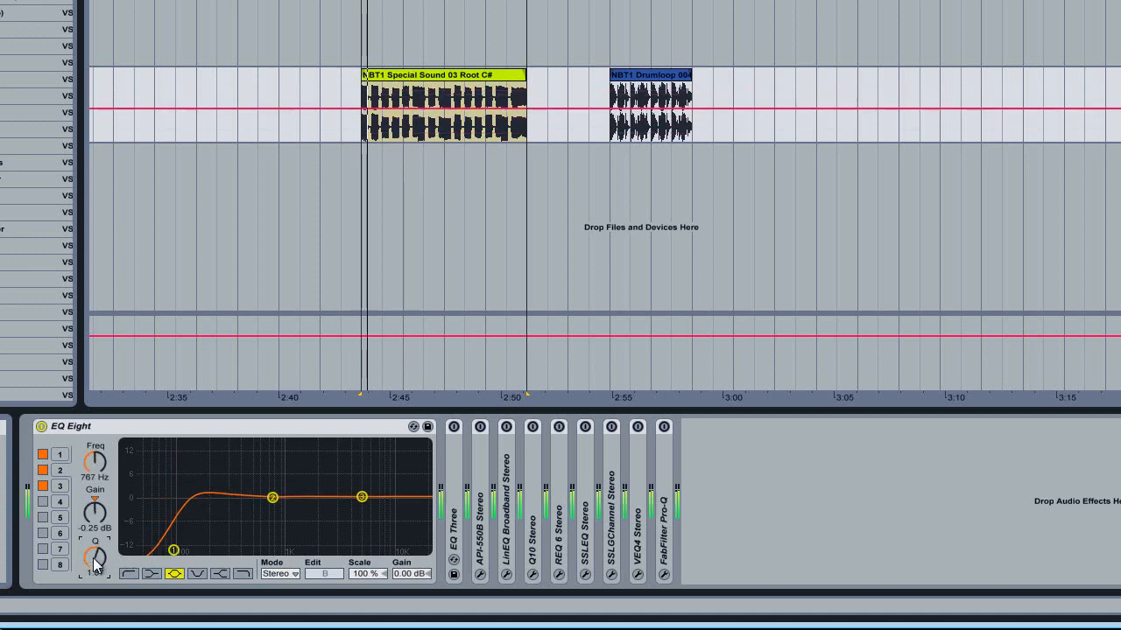
- Move band 1's low shelf to about 161 Hz at -15 dB and set its Q to 4.08
left_click(175, 546)
mouse_move(179, 543)
left_mouse_down()
mouse_move(185, 530)
mouse_move(180, 555)
left_mouse_up()
left_click_drag(180, 512, 178, 557)
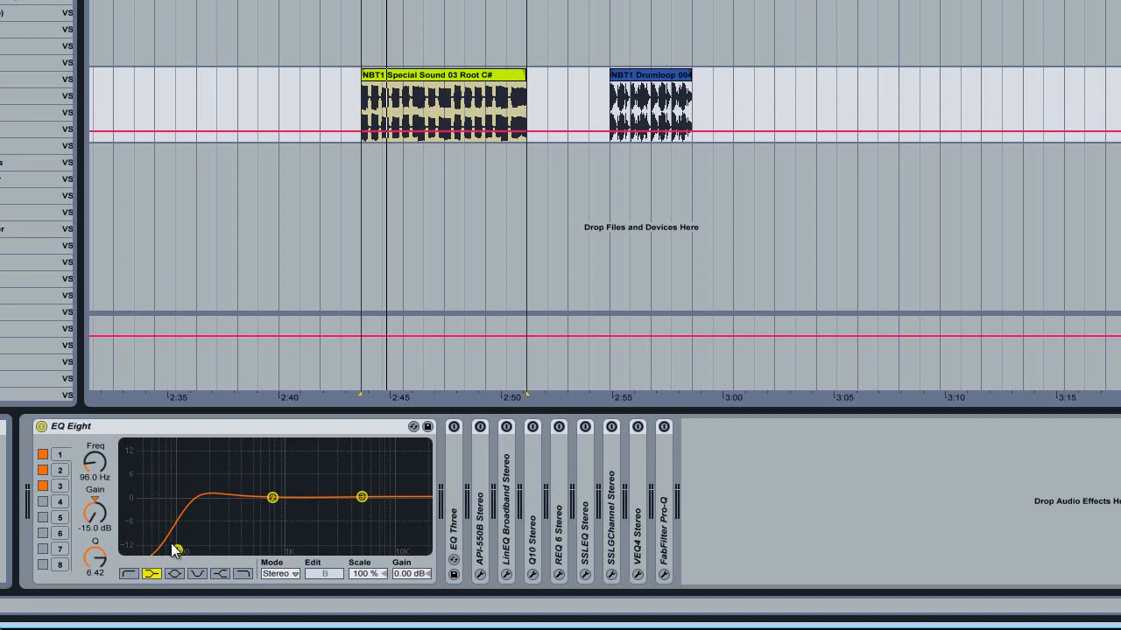
left_click_drag(175, 558, 199, 557)
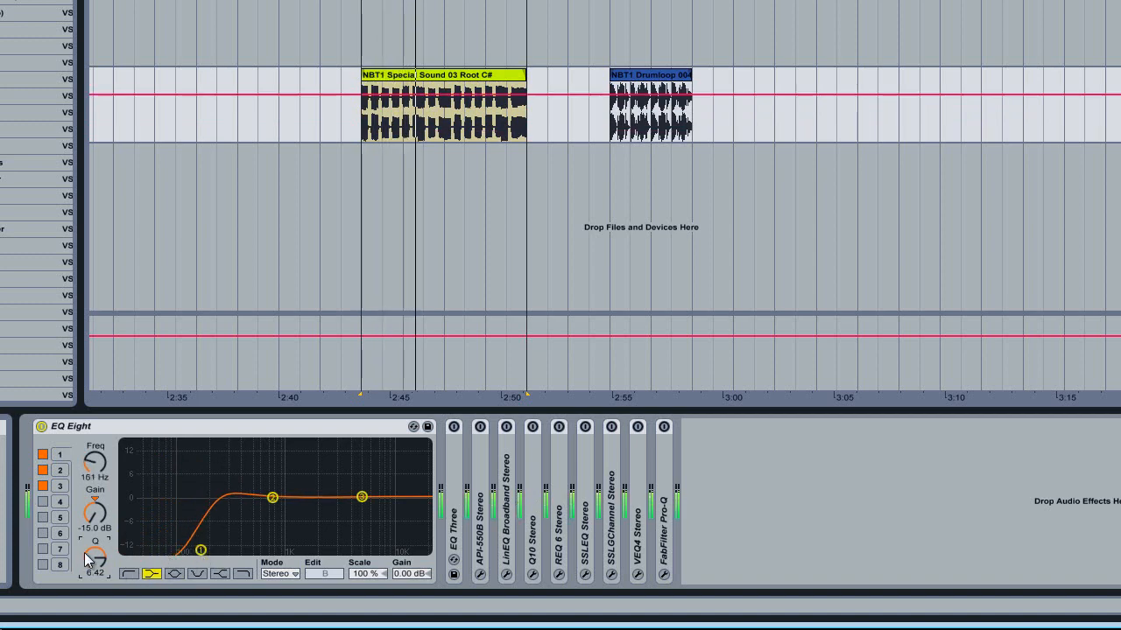
left_click_drag(91, 557, 86, 551)
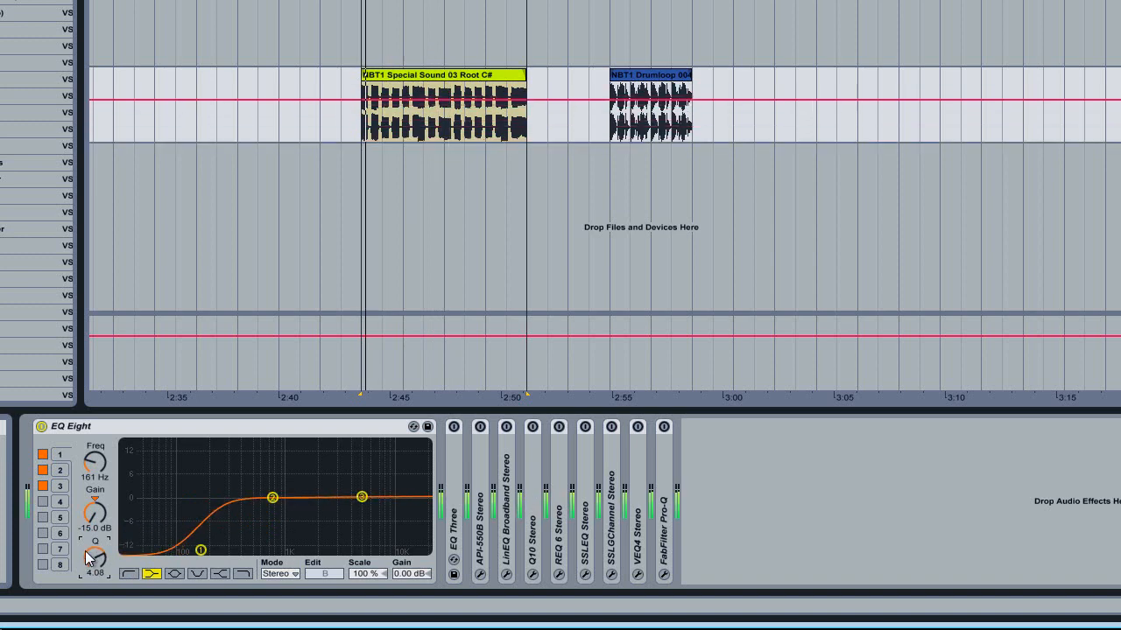
- Move band 1's low shelf to about 125 Hz at -15 dB, try a Q of about 11.9, and settle on 4.81
left_click_drag(85, 550, 93, 563)
left_click_drag(206, 554, 191, 554)
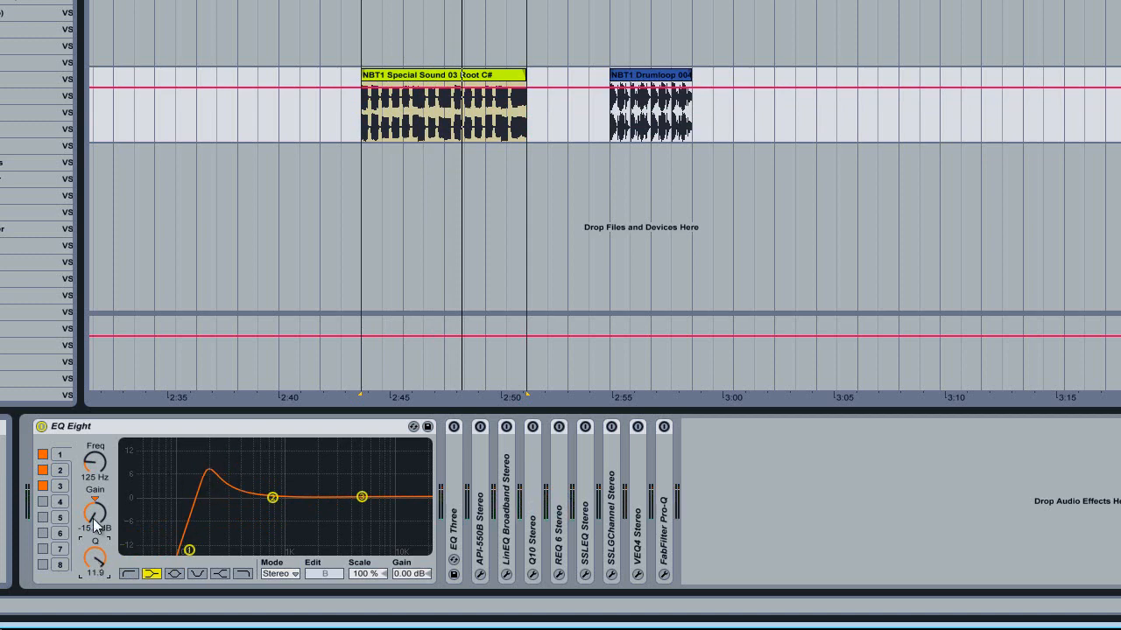
left_click_drag(99, 561, 111, 556)
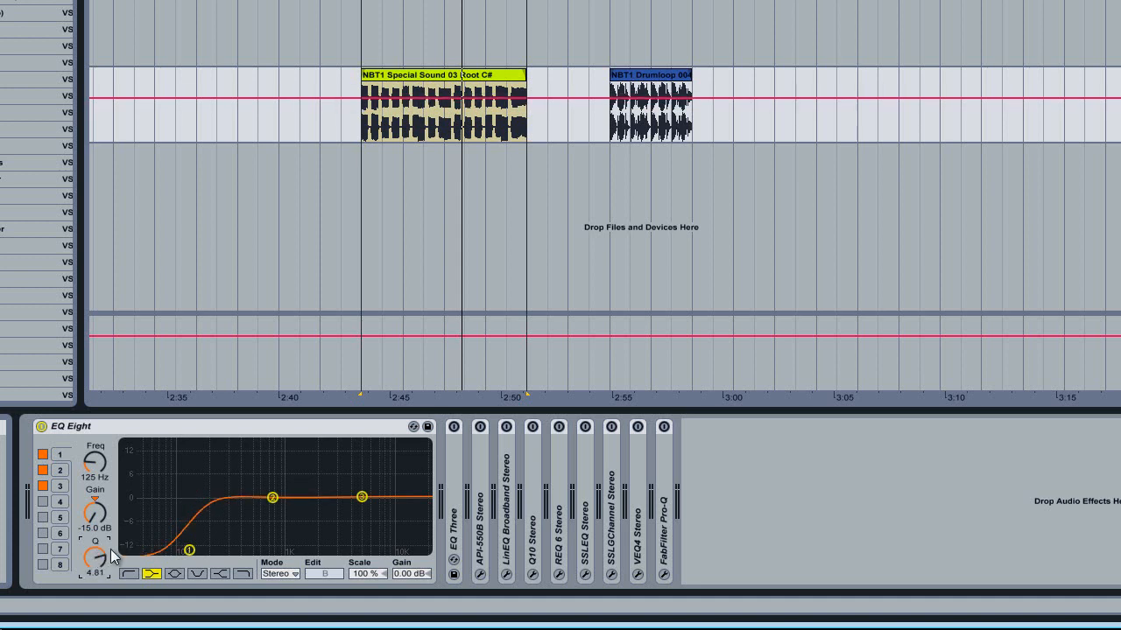
- Switch band 1 to a bell filter at about 170 Hz with -12.5 dB gain and a Q of 0.85
left_click(173, 574)
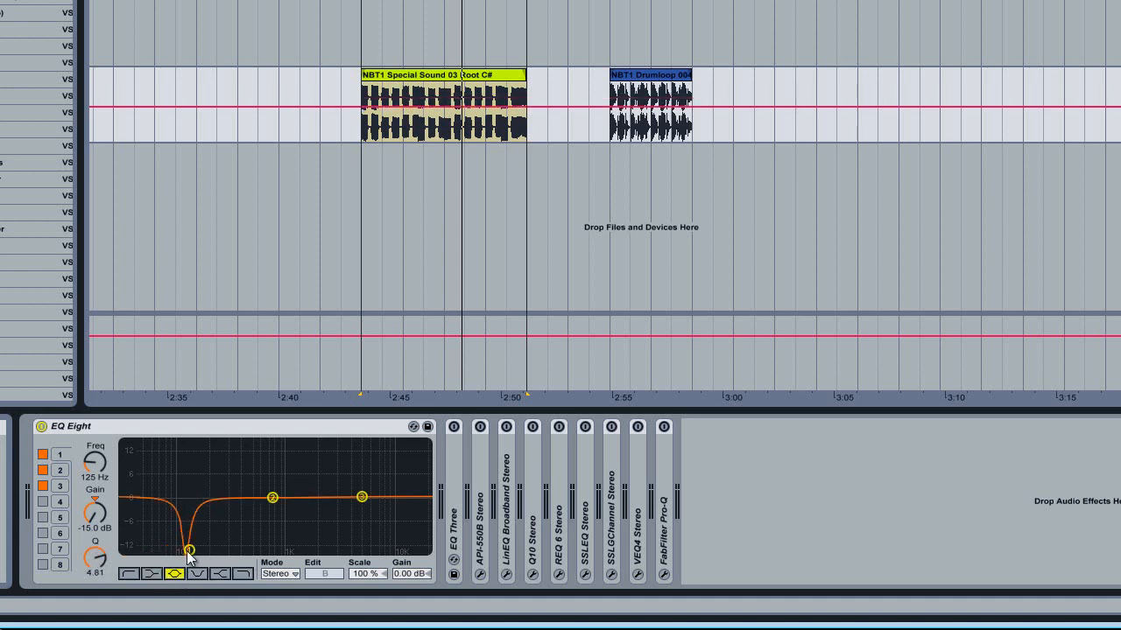
mouse_move(189, 550)
left_mouse_down()
mouse_move(246, 547)
mouse_move(203, 541)
left_mouse_up()
left_click_drag(95, 554, 96, 565)
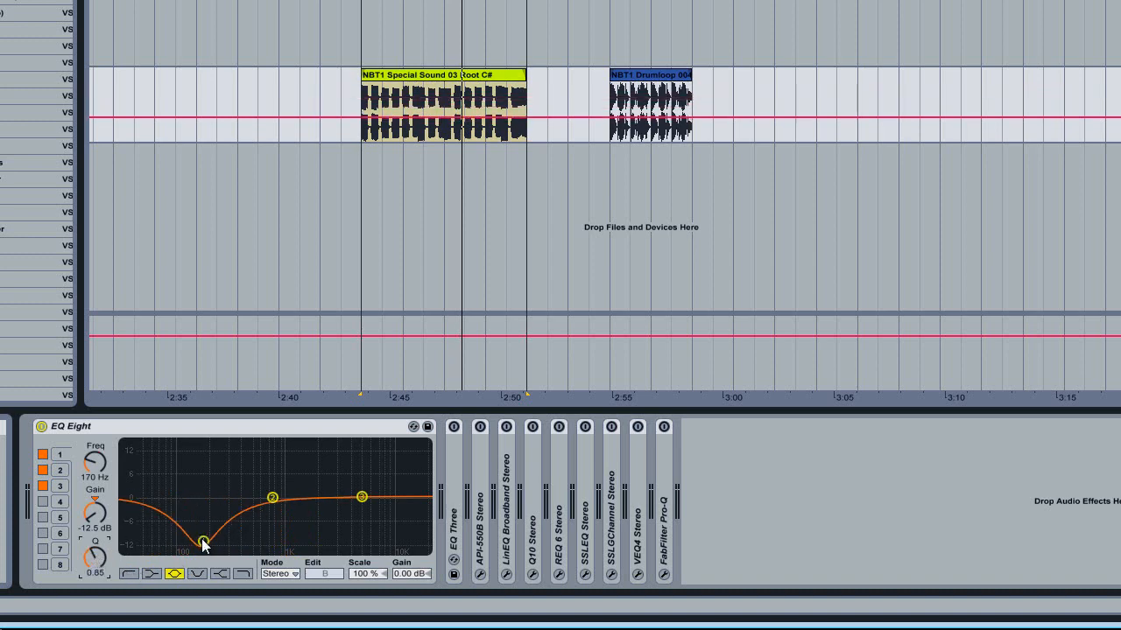
- Try band 1's bell at about 138 Hz with a Q of 0.10, and move it to 108 Hz at -15 dB with a Q of 1.40
mouse_move(203, 543)
left_mouse_down()
mouse_move(225, 459)
mouse_move(392, 501)
mouse_move(253, 512)
mouse_move(187, 548)
mouse_move(194, 525)
left_mouse_up()
left_click_drag(89, 552, 88, 553)
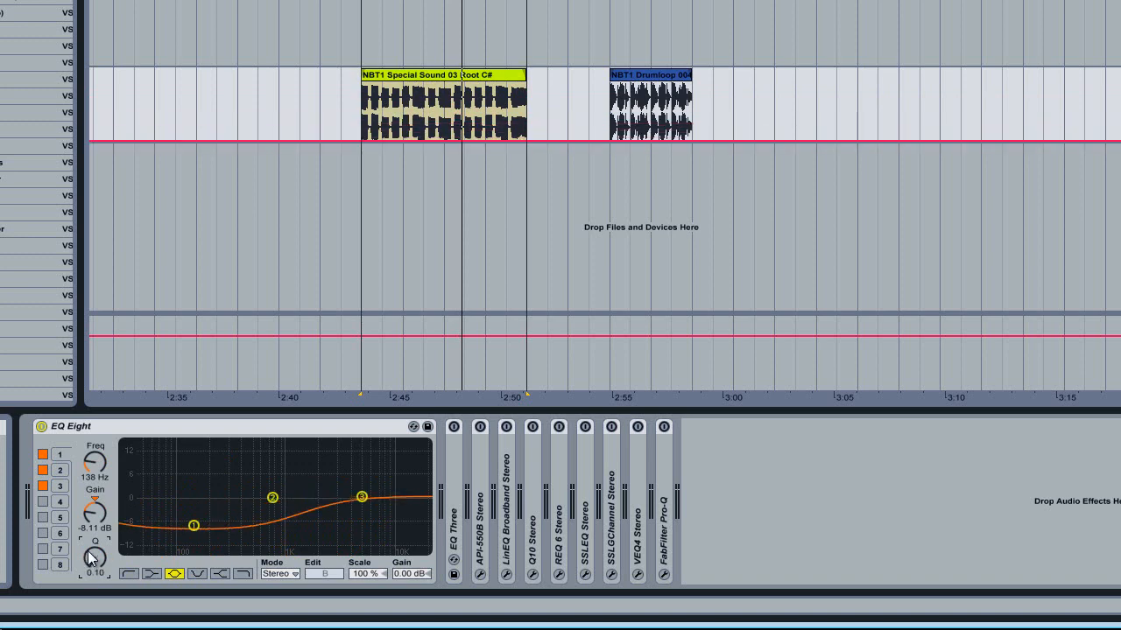
left_click_drag(194, 526, 182, 549)
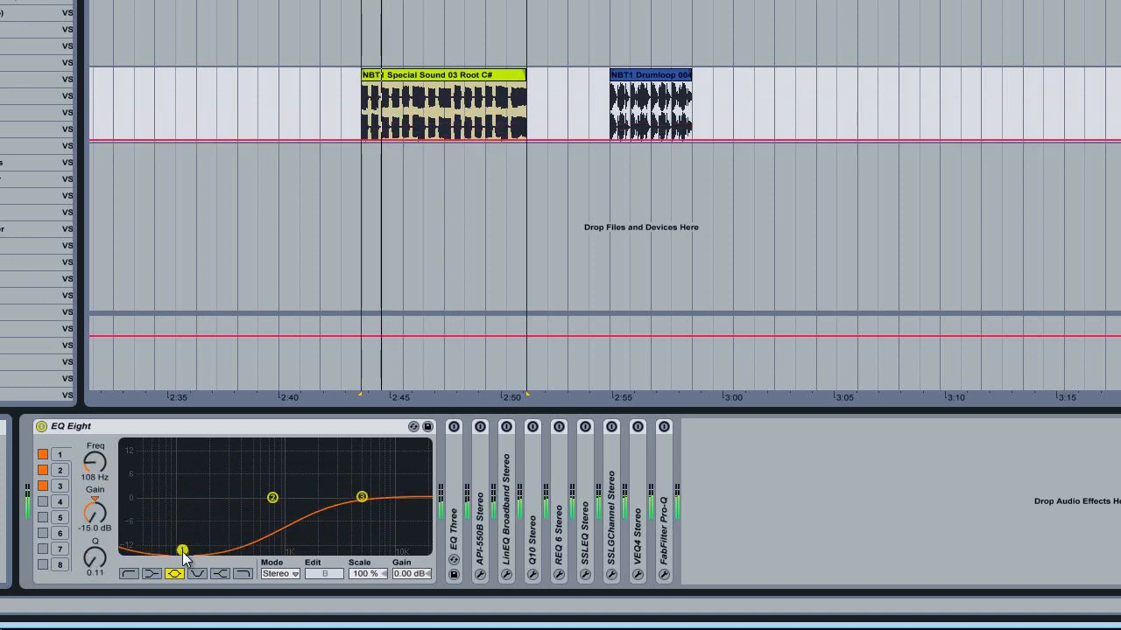
left_click_drag(94, 561, 93, 548)
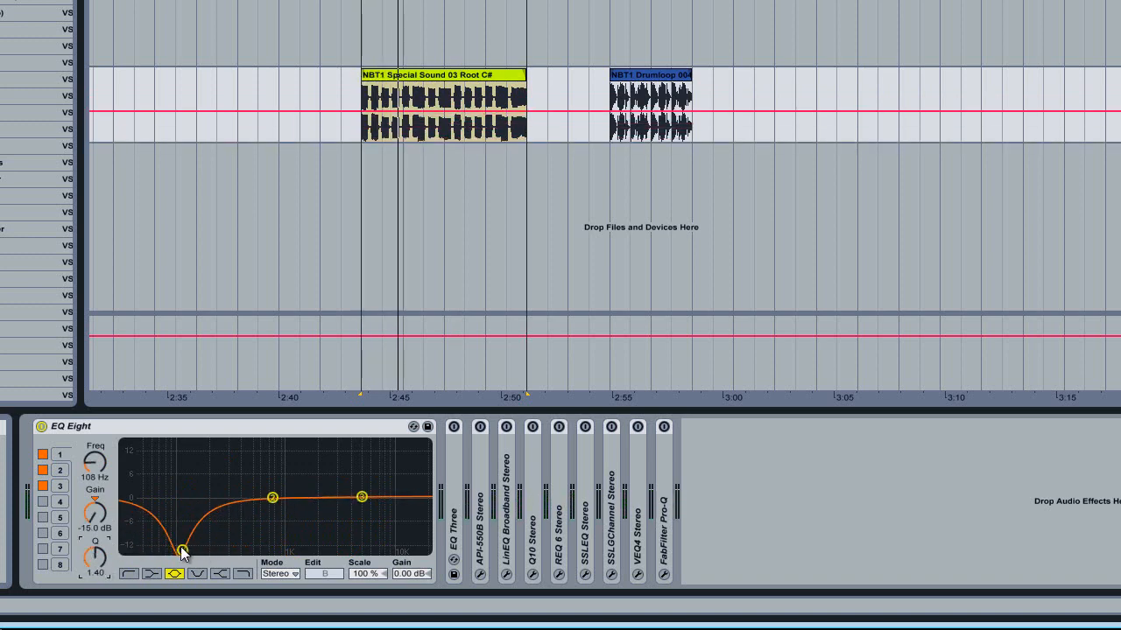
- Change band 1 to a notch filter at about 184 Hz with a Q of 3.14
left_click_drag(182, 550, 215, 495)
left_click(196, 576)
left_click_drag(96, 560, 95, 542)
mouse_move(215, 492)
left_mouse_down()
mouse_move(180, 492)
mouse_move(347, 468)
mouse_move(180, 478)
mouse_move(249, 489)
mouse_move(213, 479)
left_mouse_up()
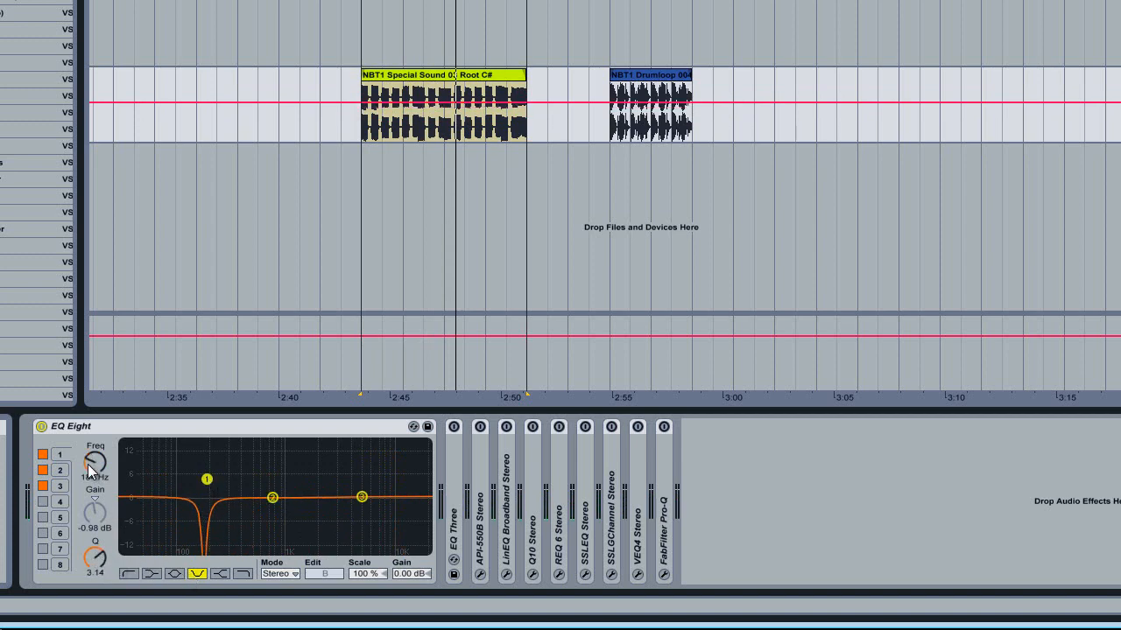
- Change band 1 to a high shelf at about 2.86 kHz with -11.8 dB gain and raise its Q to 18.0
left_click(219, 574)
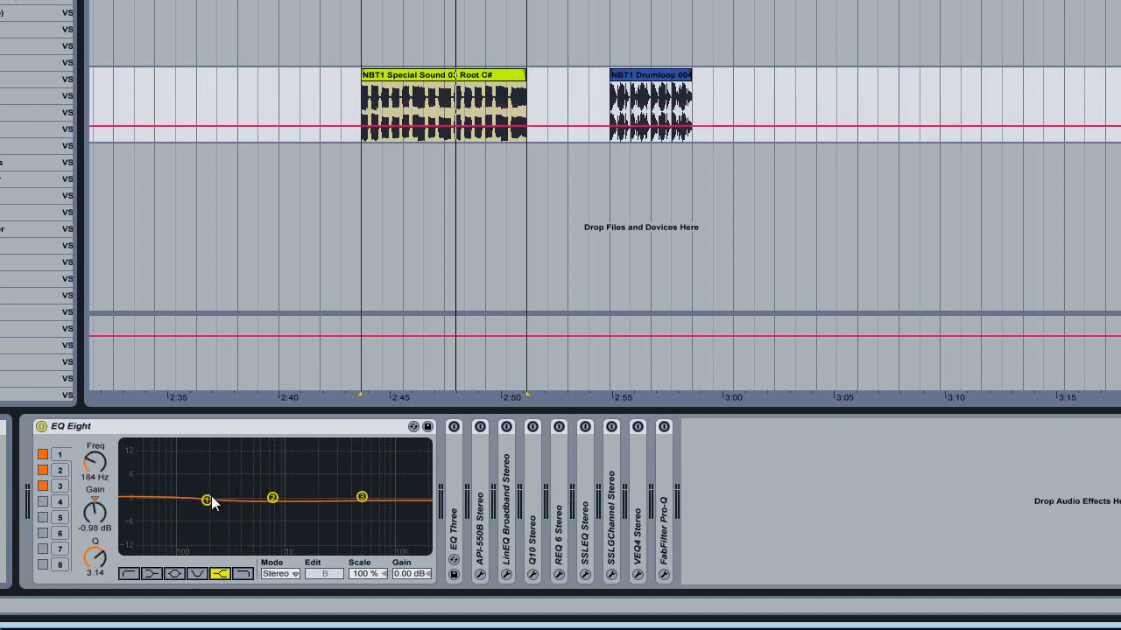
left_click_drag(211, 495, 332, 538)
left_click_drag(95, 565, 91, 554)
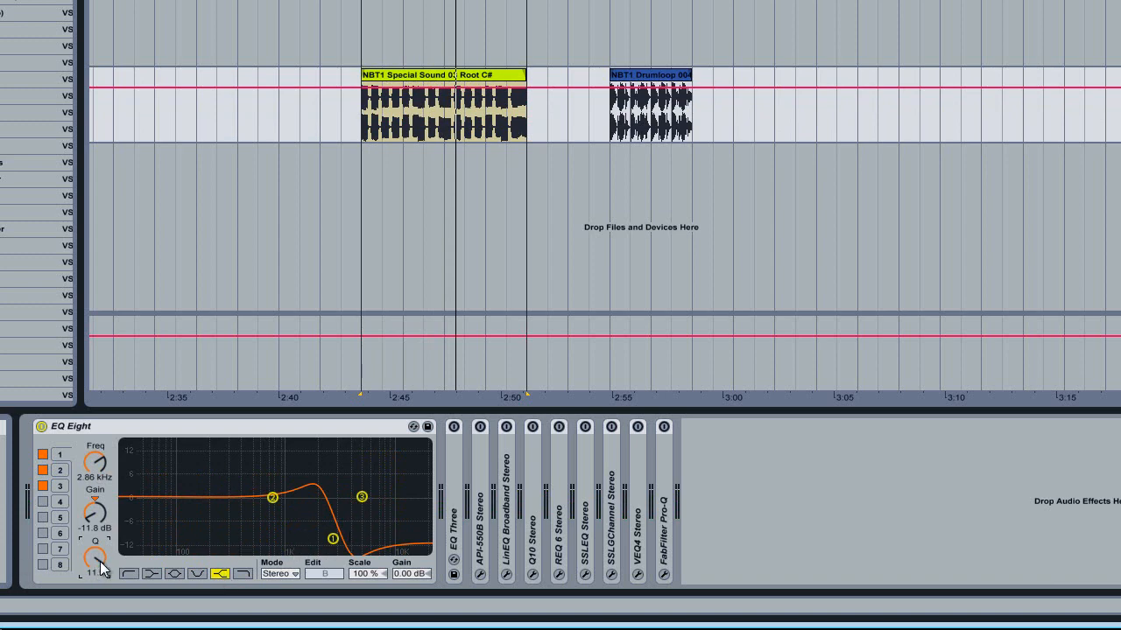
left_click_drag(99, 564, 99, 550)
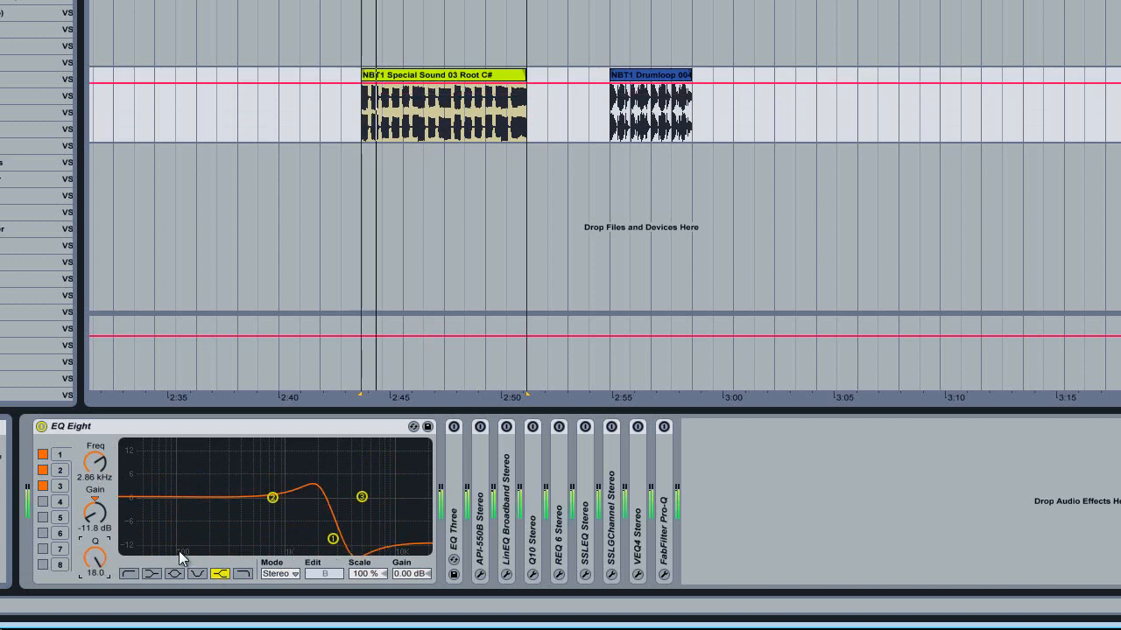
- Switch band 1 to a high-cut filter, moving its cutoff to about 20.0 kHz with a Q of 0.81
left_click_drag(95, 473, 91, 448)
left_click(249, 575)
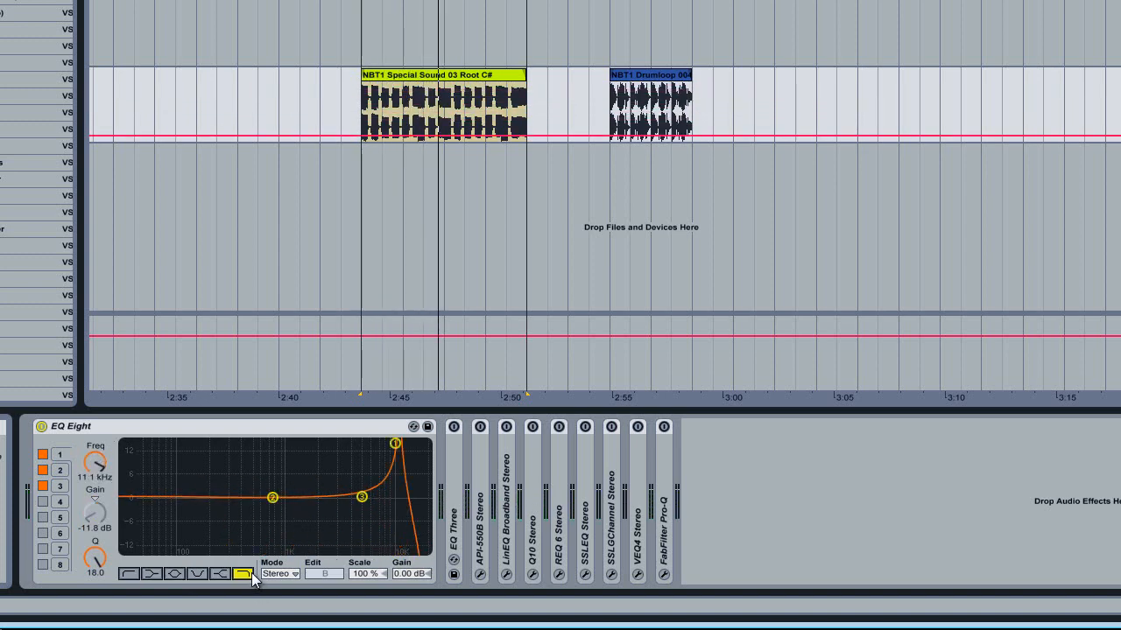
left_click_drag(397, 449, 421, 514)
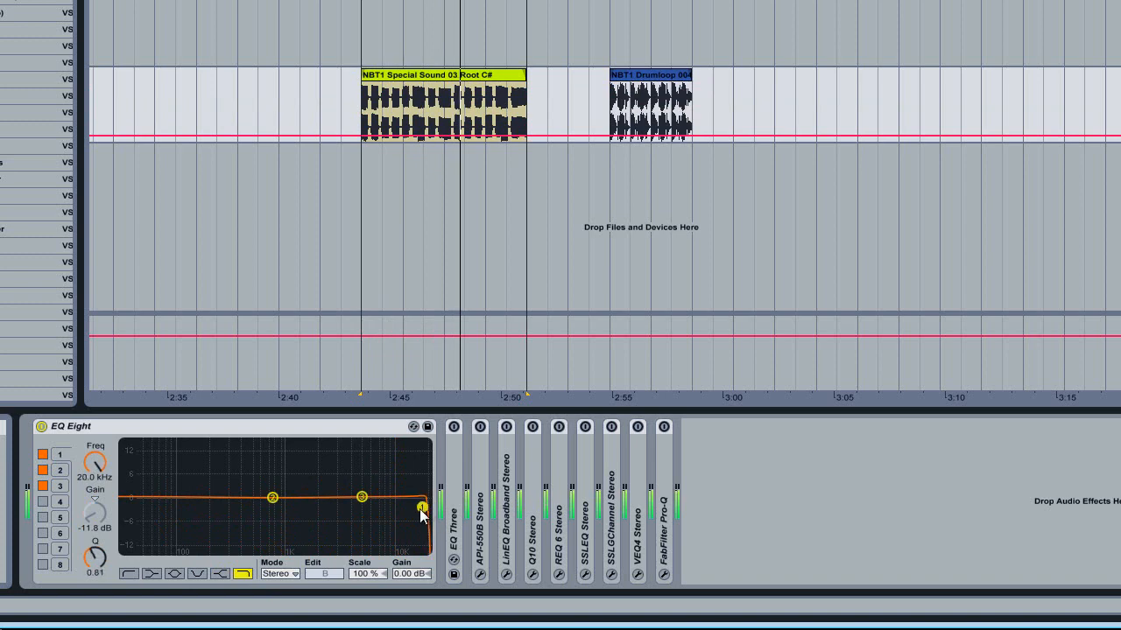
- Try the notch and high shelf types on band 1, and set it to a bell at about 20.8 kHz with 0.98 dB gain
left_click(197, 573)
left_click(220, 575)
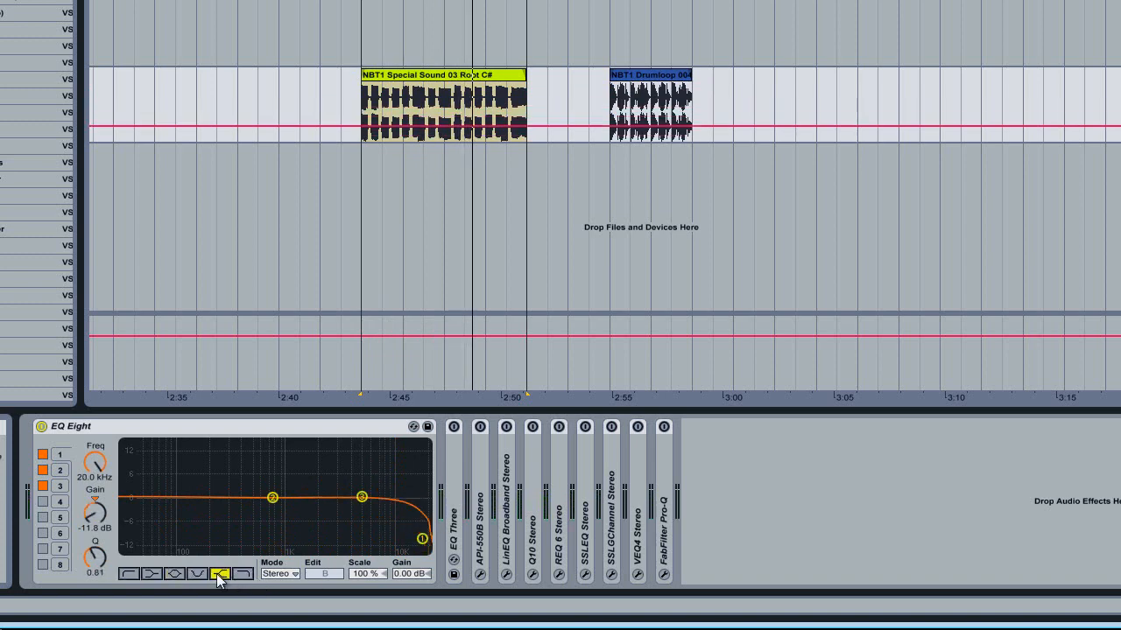
left_click(173, 574)
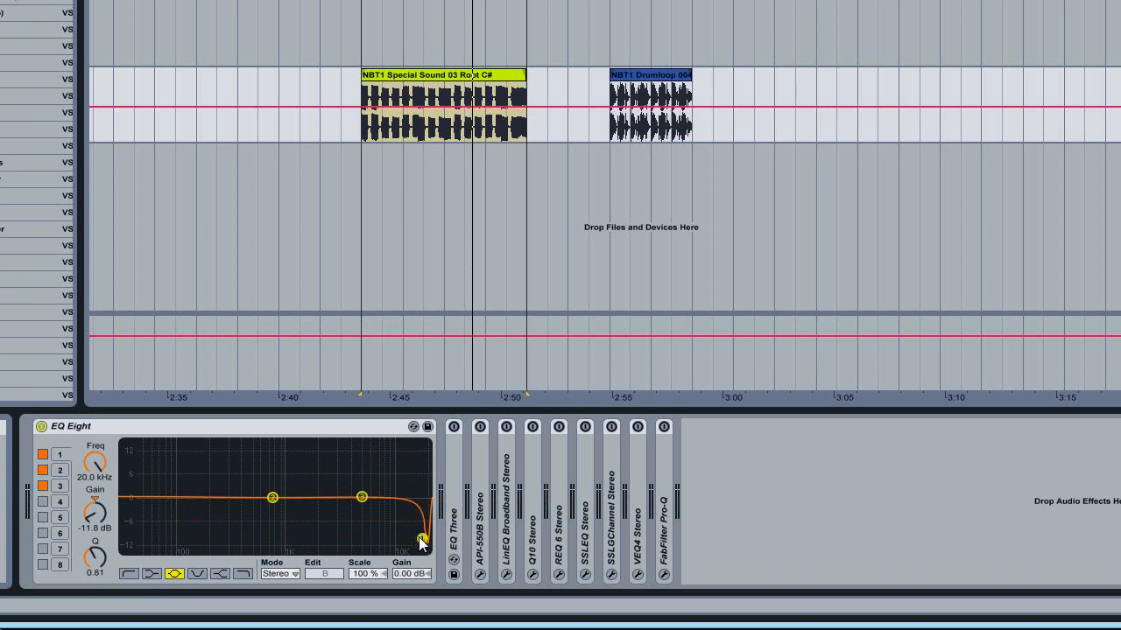
left_click_drag(421, 541, 425, 497)
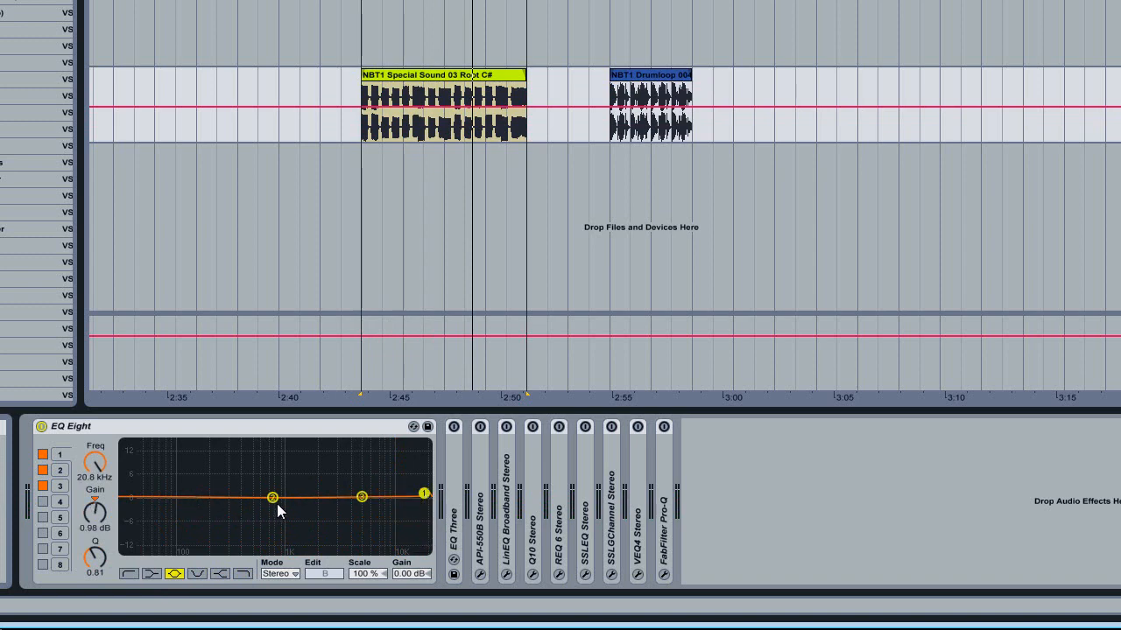
- Move band 2 to about 135 Hz at -0.98 dB and band 3 to about 2.86 kHz at 1.48 dB
left_click_drag(273, 498, 194, 502)
left_click(283, 577)
left_click(196, 503)
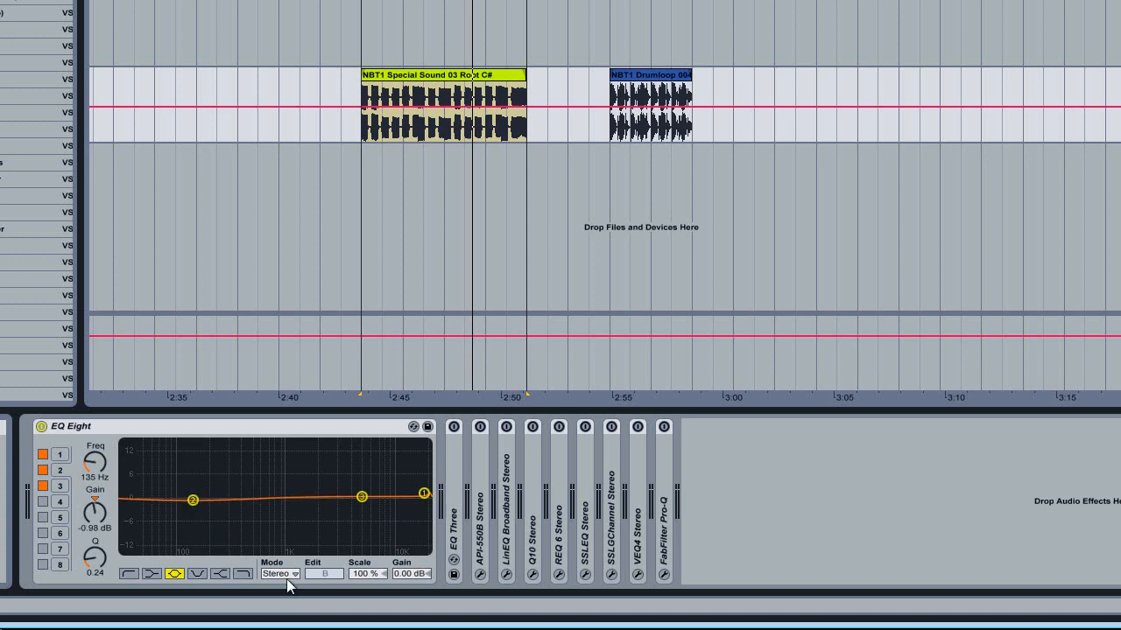
left_click(293, 578)
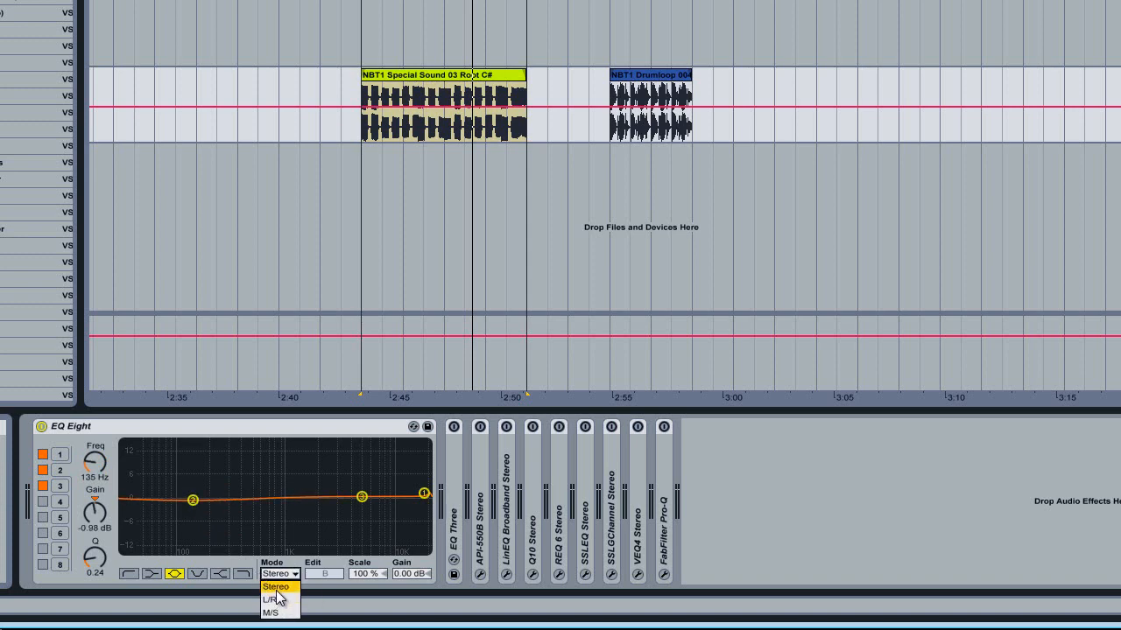
left_click_drag(362, 497, 332, 491)
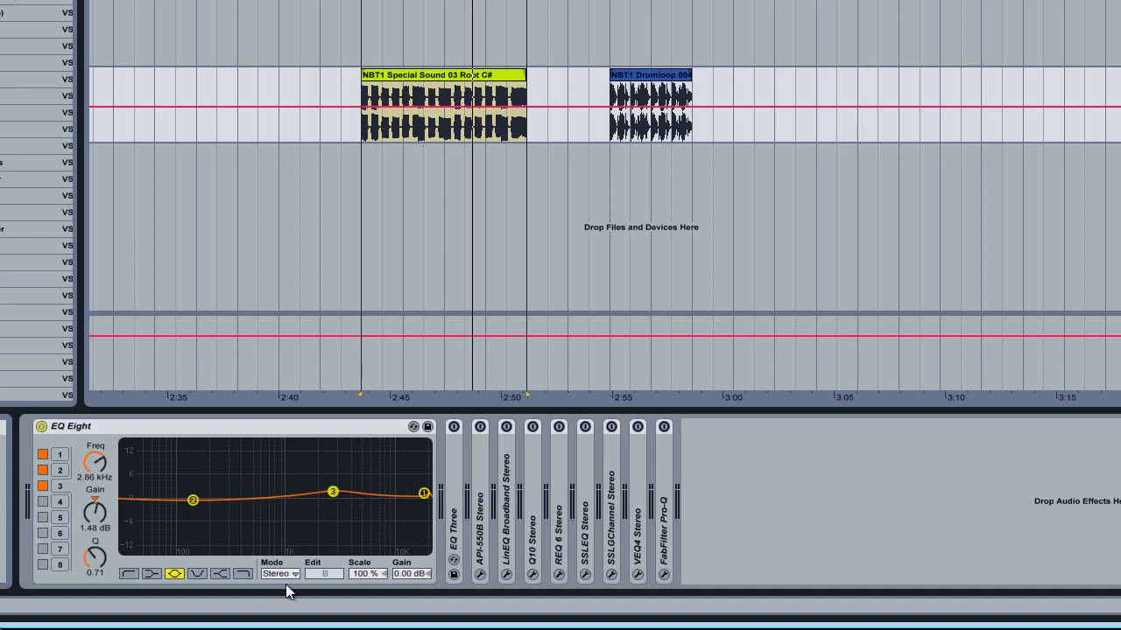
- Set the EQ mode to L/R and boost the right channel's band 3 by about 12 dB near 4.5 kHz
left_click(282, 574)
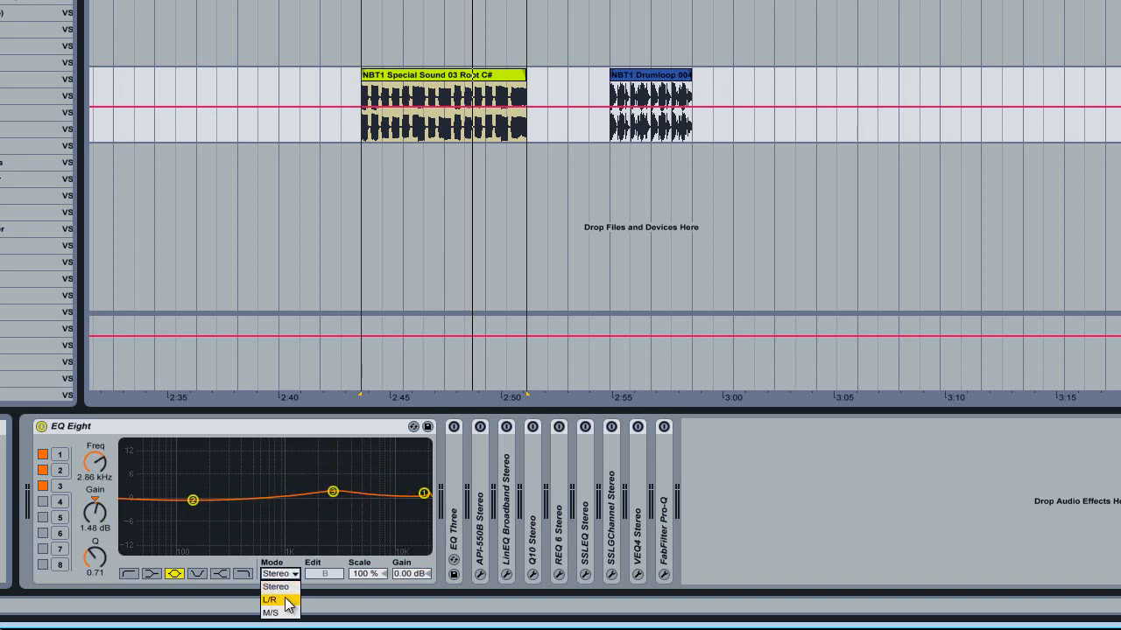
left_click(269, 599)
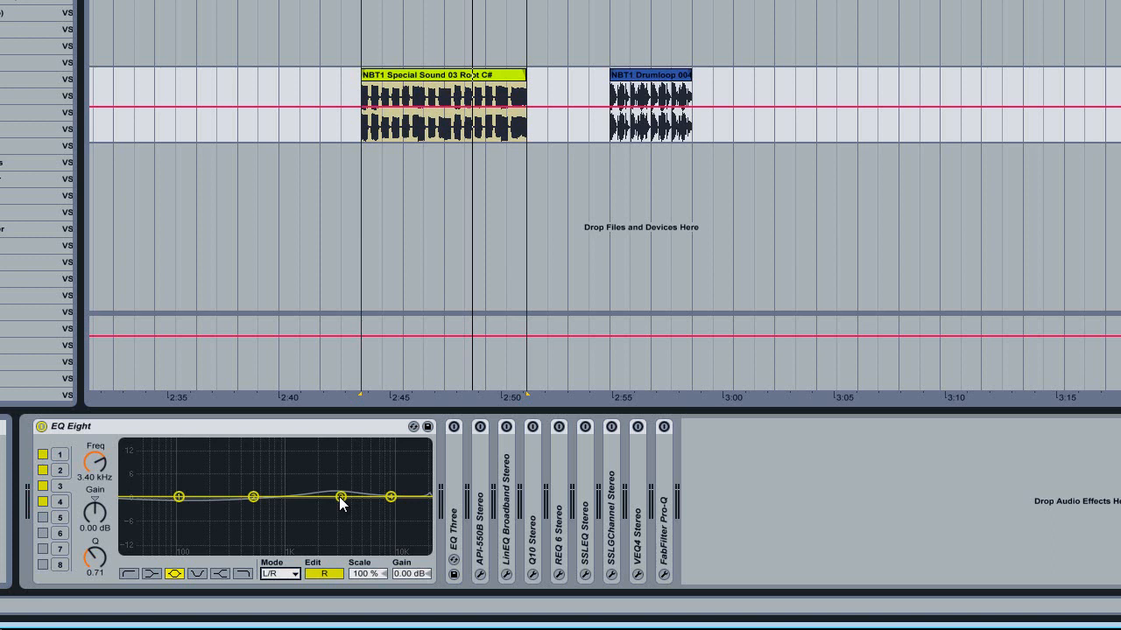
left_click_drag(340, 497, 354, 456)
- Cut the left channel's band 3 to -15 dB at about 3.95 kHz, and toggle between editing the left and right channels
left_click(325, 577)
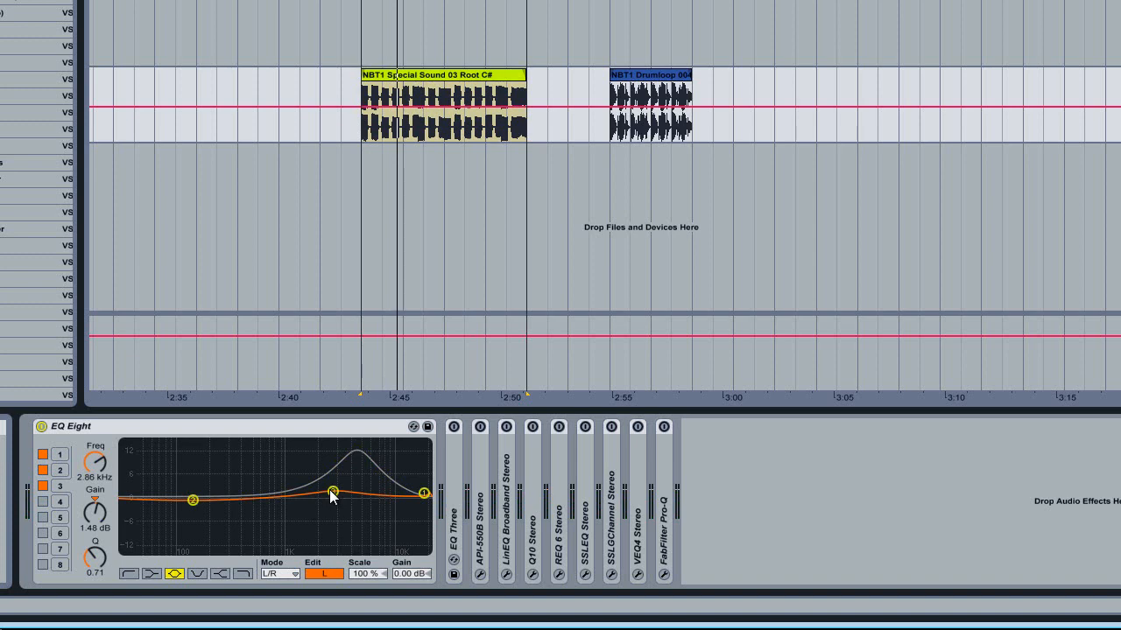
left_click_drag(323, 498, 348, 550)
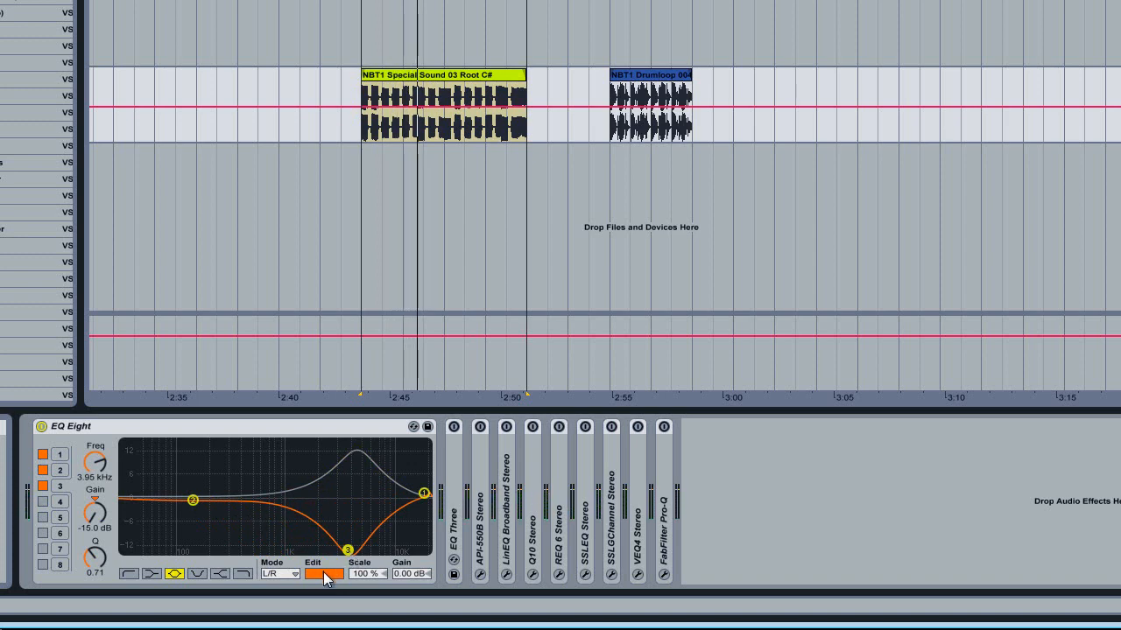
left_click(325, 577)
left_click(313, 576)
left_click(313, 575)
left_click(313, 575)
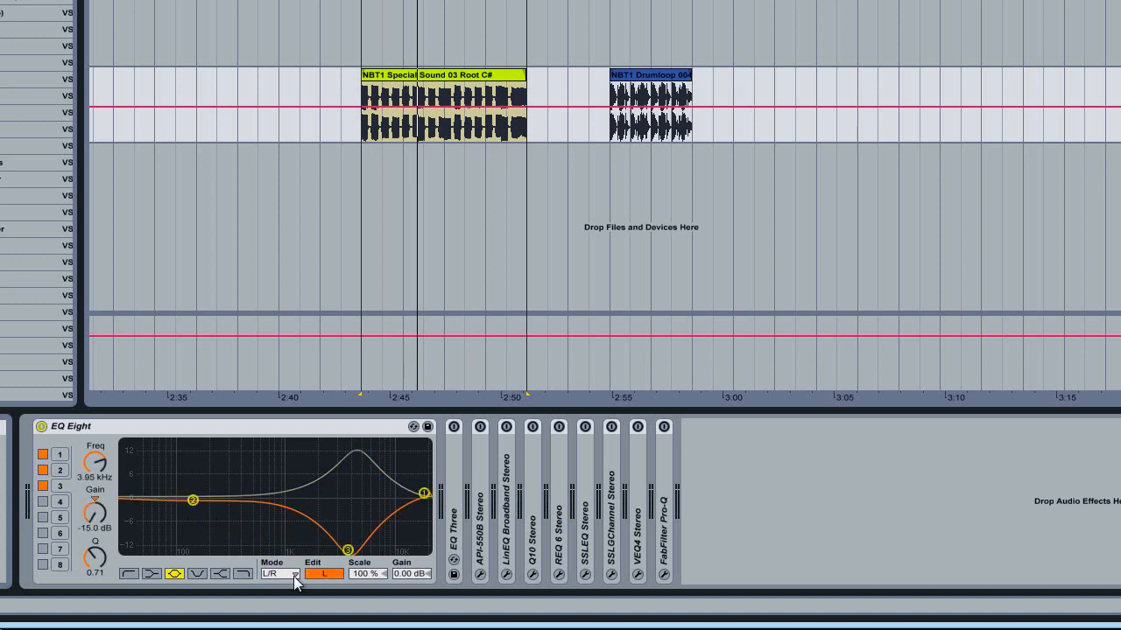
- Set the EQ mode to M/S and flatten band 3 to 0 dB, at about 4.35 kHz on the mid and 3.27 kHz on the side
left_click(285, 574)
left_click(275, 613)
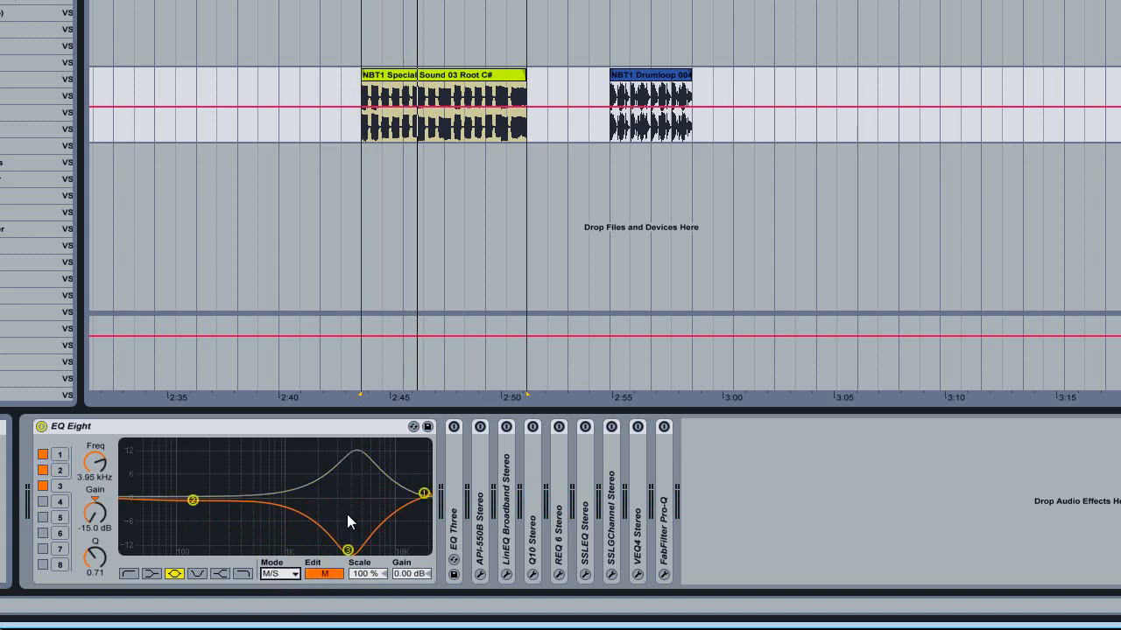
left_click(285, 575)
left_click(276, 612)
left_click_drag(348, 551, 350, 500)
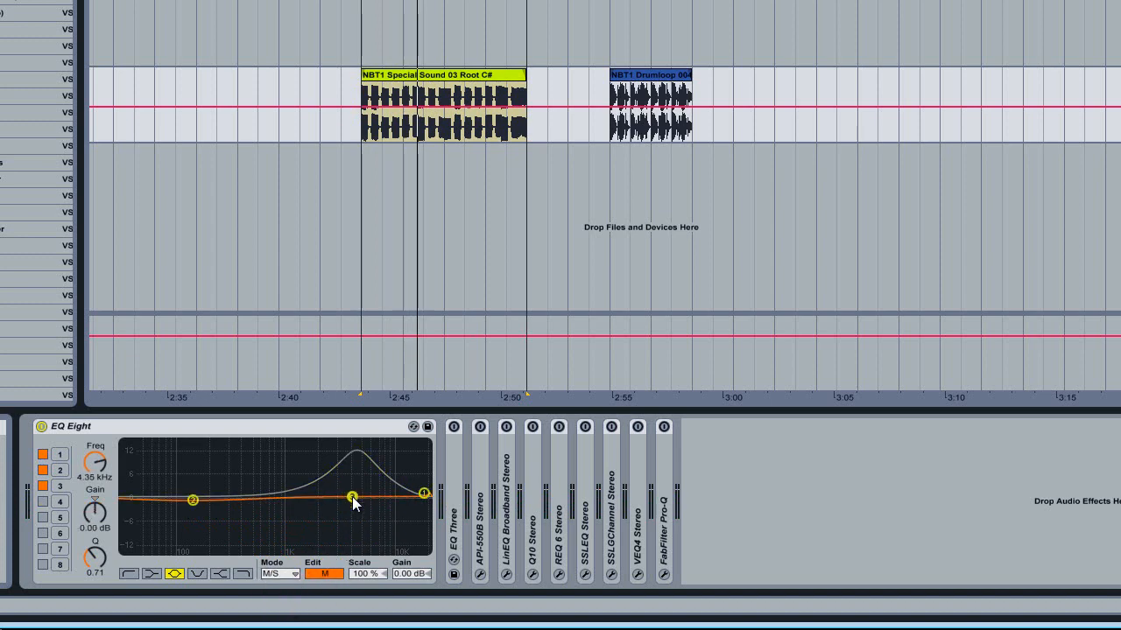
left_click(324, 574)
left_click_drag(357, 453, 340, 497)
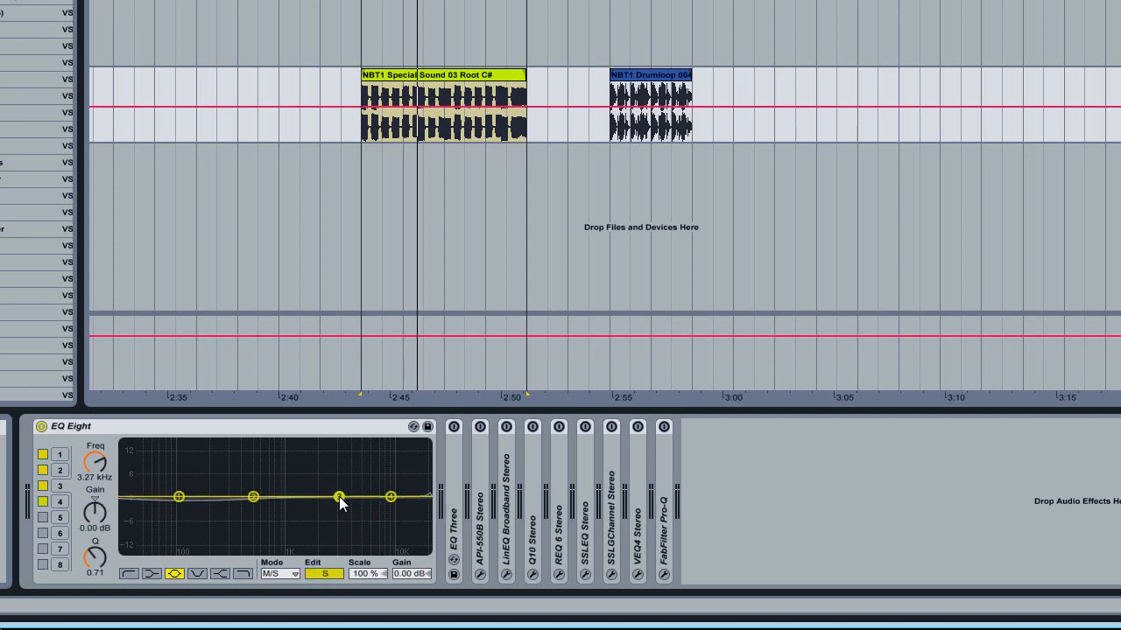
- Toggle between the mid and side curves, and move the mid signal's band 3 to about 2.86 kHz at -0.25 dB
left_click(324, 574)
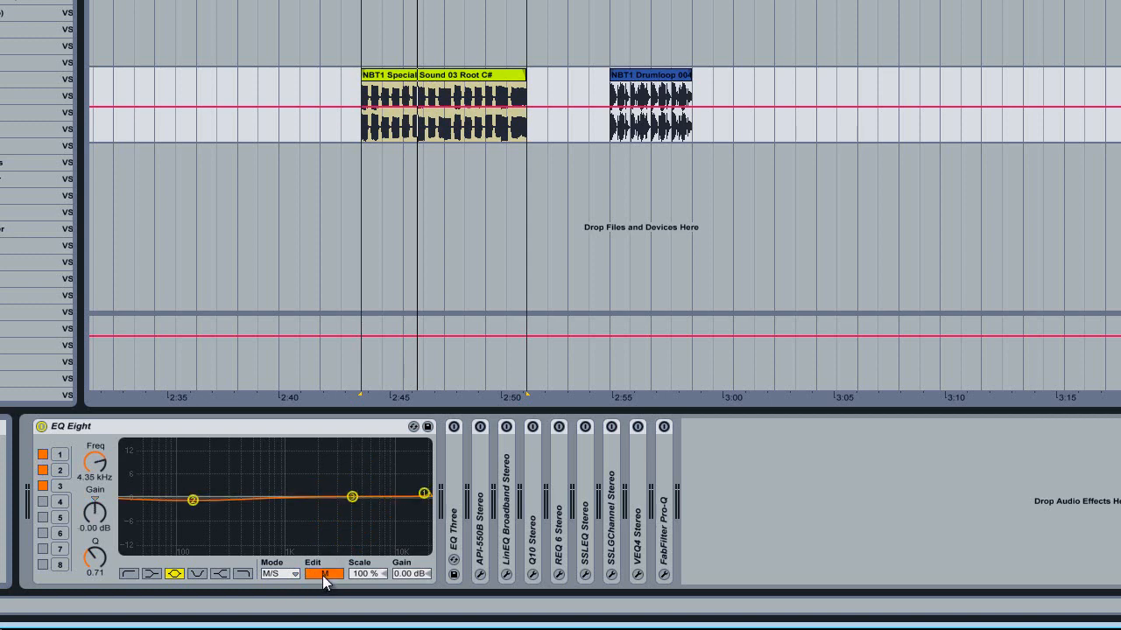
left_click(324, 575)
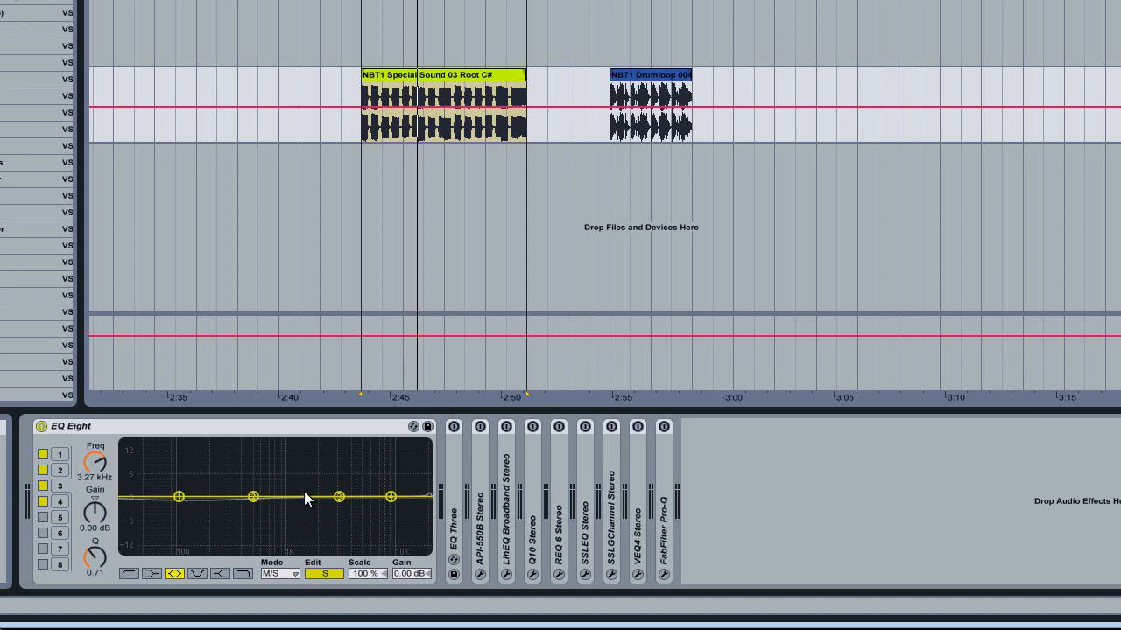
left_click(318, 571)
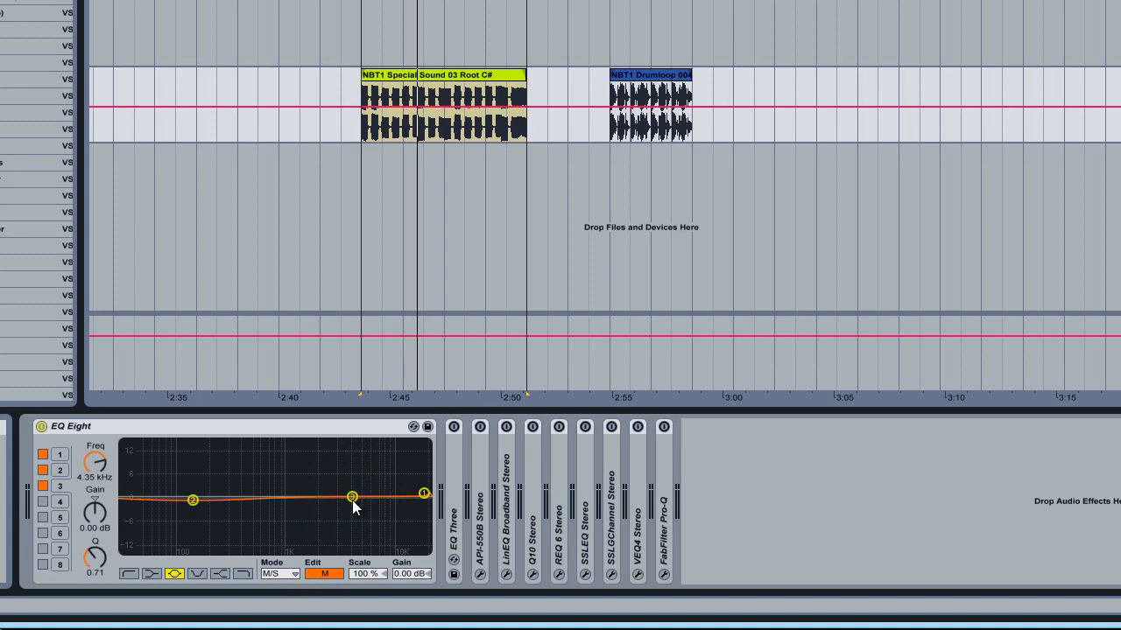
mouse_move(353, 497)
left_mouse_down()
mouse_move(349, 447)
mouse_move(291, 445)
mouse_move(356, 446)
mouse_move(338, 444)
mouse_move(333, 499)
left_mouse_up()
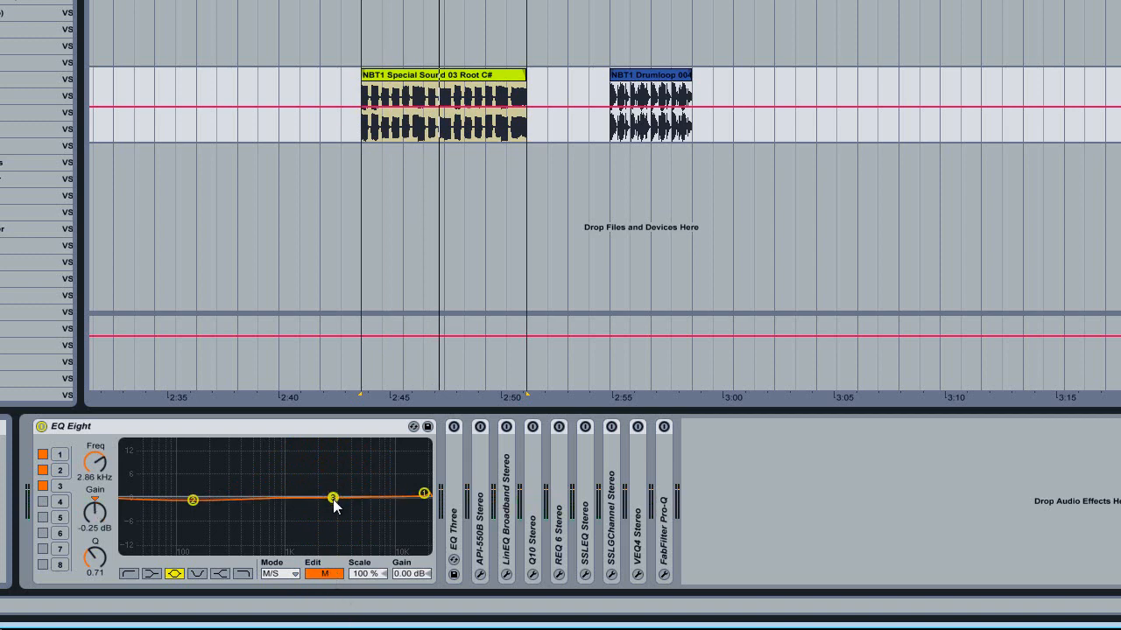
- Cut the side signal's band 3 to -15 dB at about 2.81 kHz, and finish with a boost of about 13 dB near 5 kHz
left_click(334, 573)
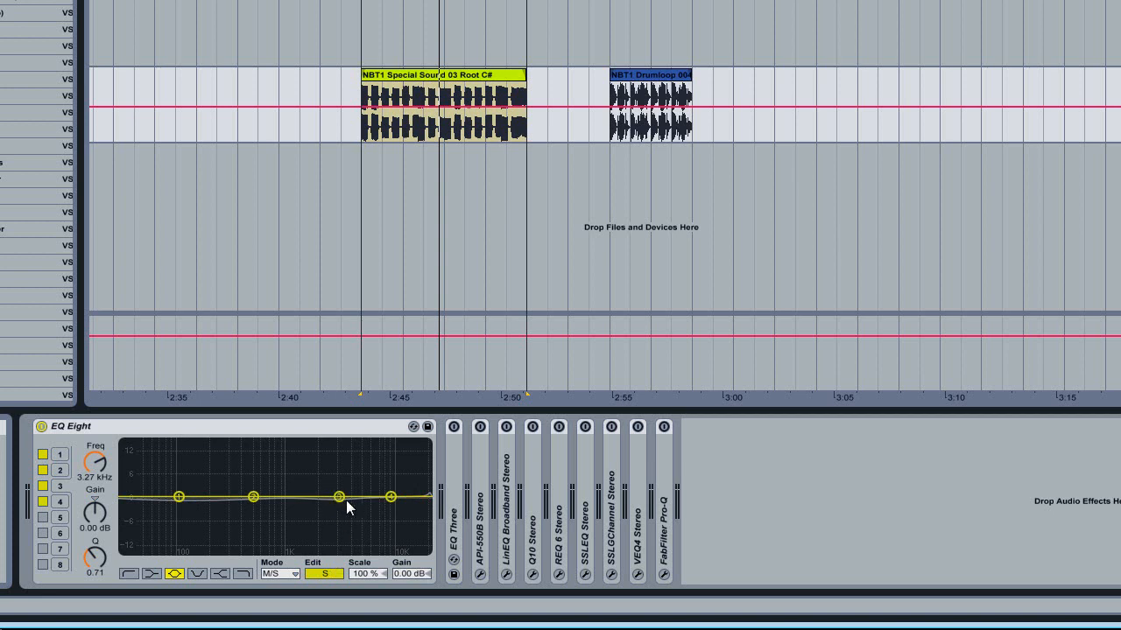
left_click_drag(346, 500, 334, 559)
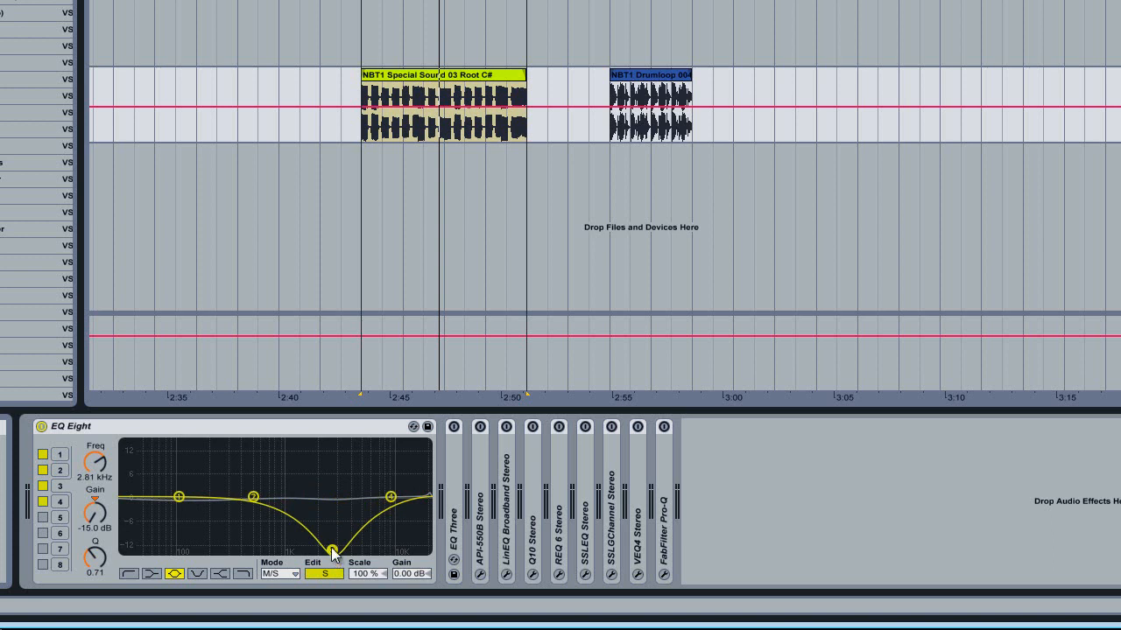
left_click_drag(332, 551, 362, 453)
- Return to the mid signal and move its band 3 to about 1.10 kHz with a 5.90 dB boost
left_click(338, 573)
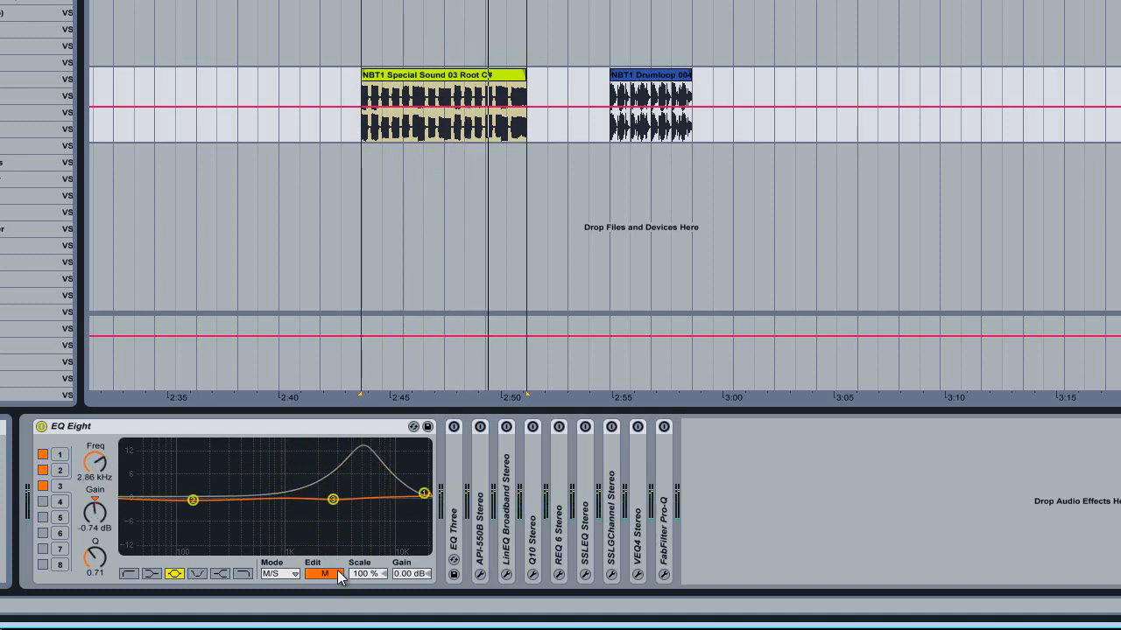
left_click_drag(333, 508, 290, 478)
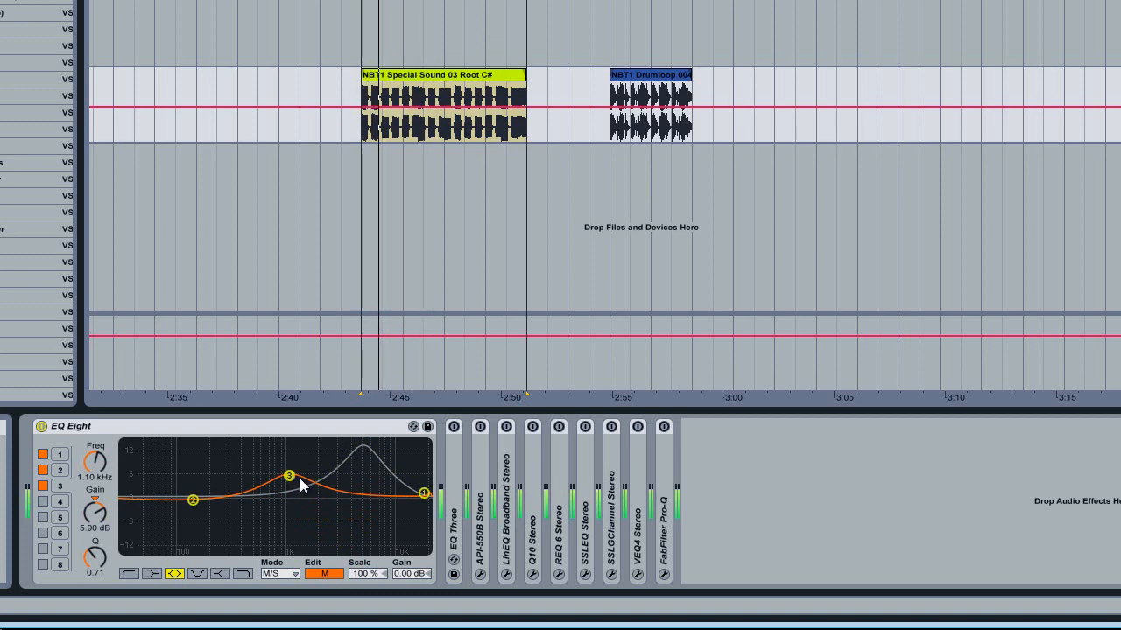
- Move the mid signal's band 3 to about 1.55 kHz at 4.92 dB, and loop the NBT1 Drumloop clip
left_click_drag(299, 477, 305, 481)
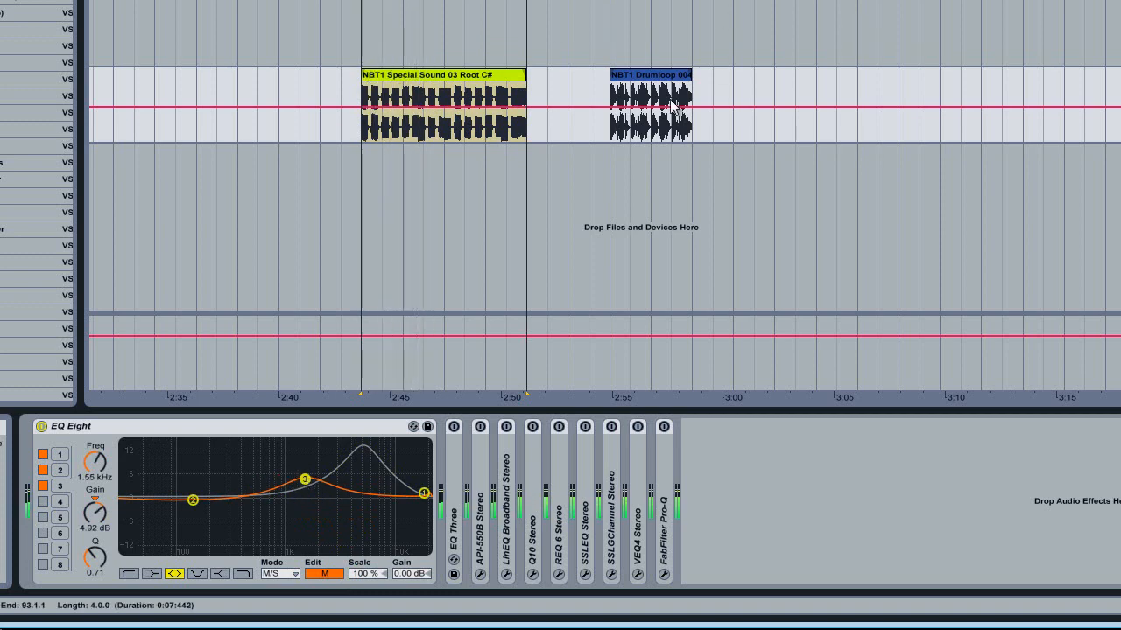
right_click(656, 72)
left_click(710, 245)
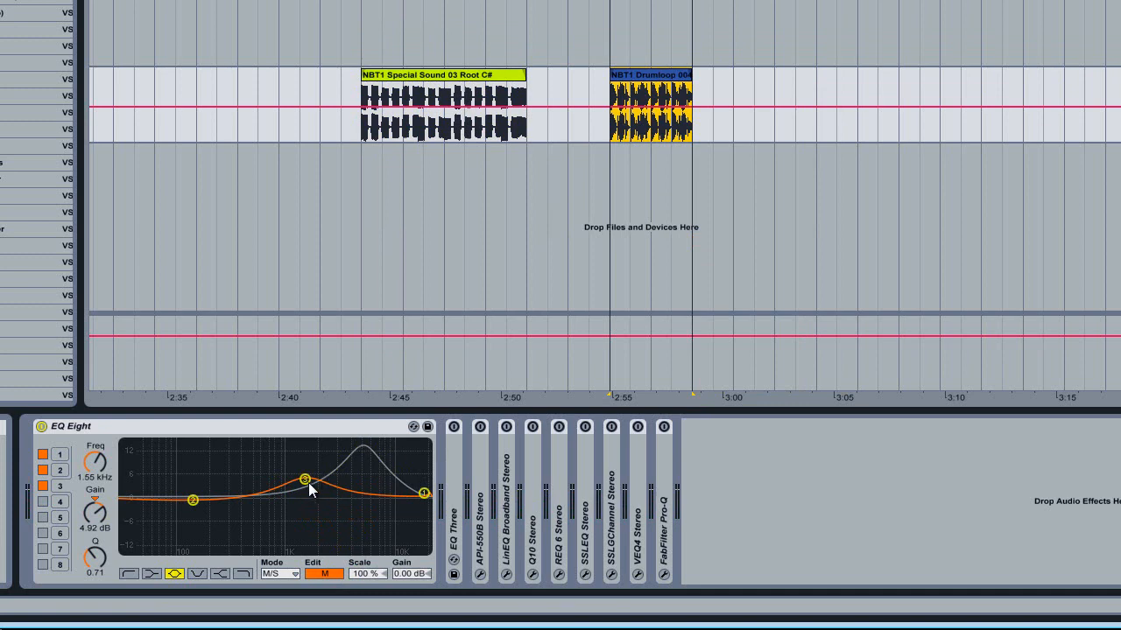
- Play the drum loop with band 3 cut to -15 dB at about 1.71 kHz on the mid and boosted 15 dB near 3.73 kHz on the side
left_click_drag(310, 487, 311, 558)
key("space")
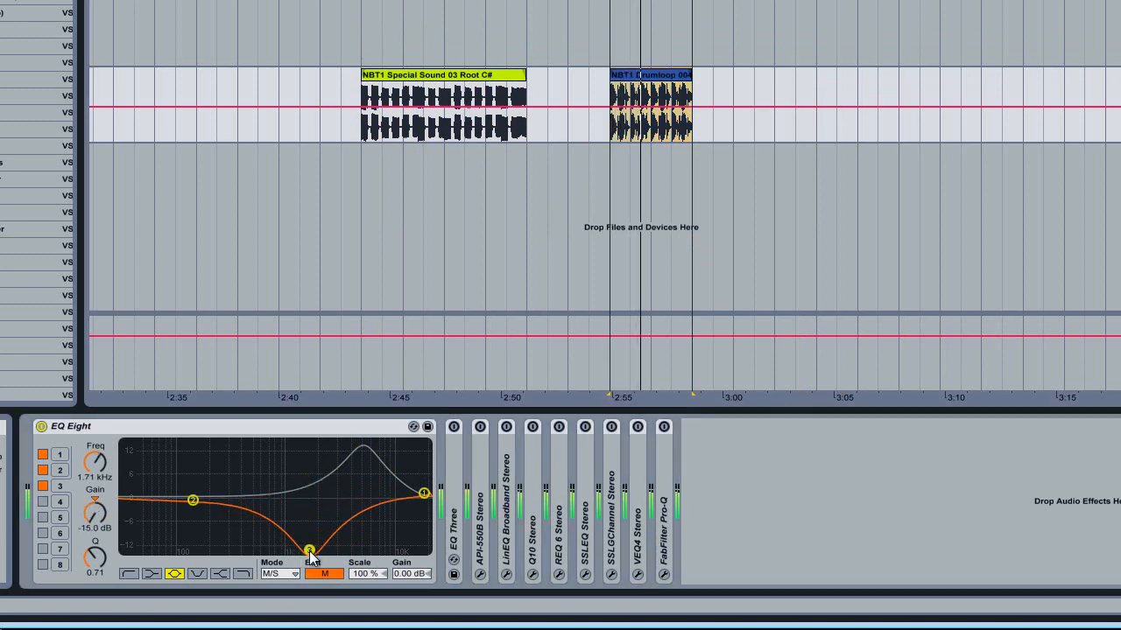
left_click(319, 573)
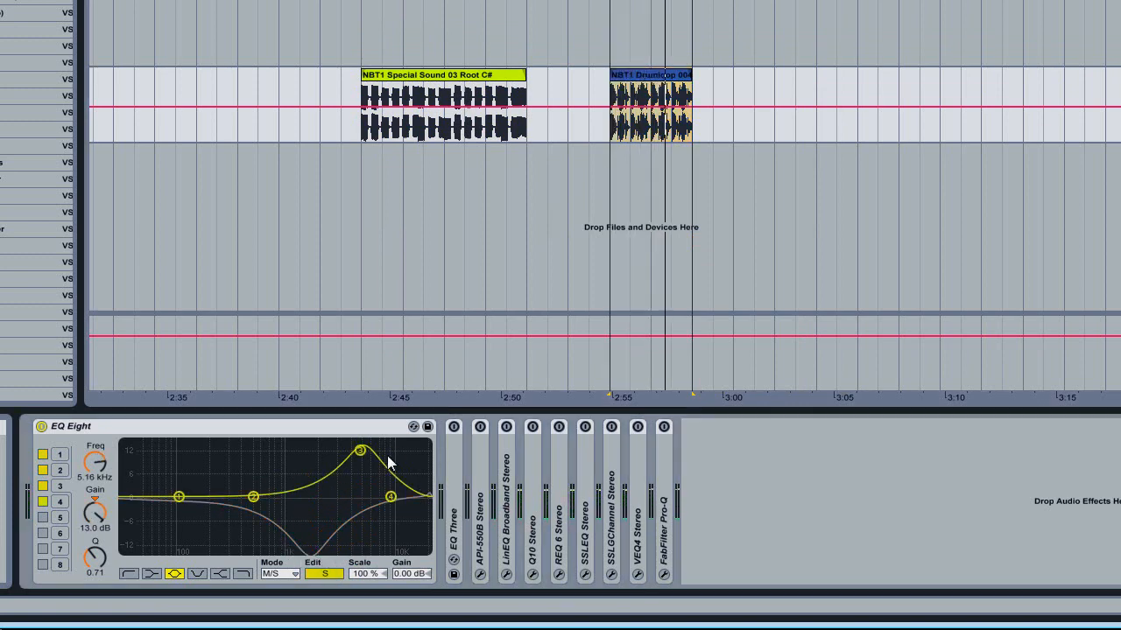
mouse_move(361, 453)
left_mouse_down()
mouse_move(253, 446)
mouse_move(345, 444)
left_mouse_up()
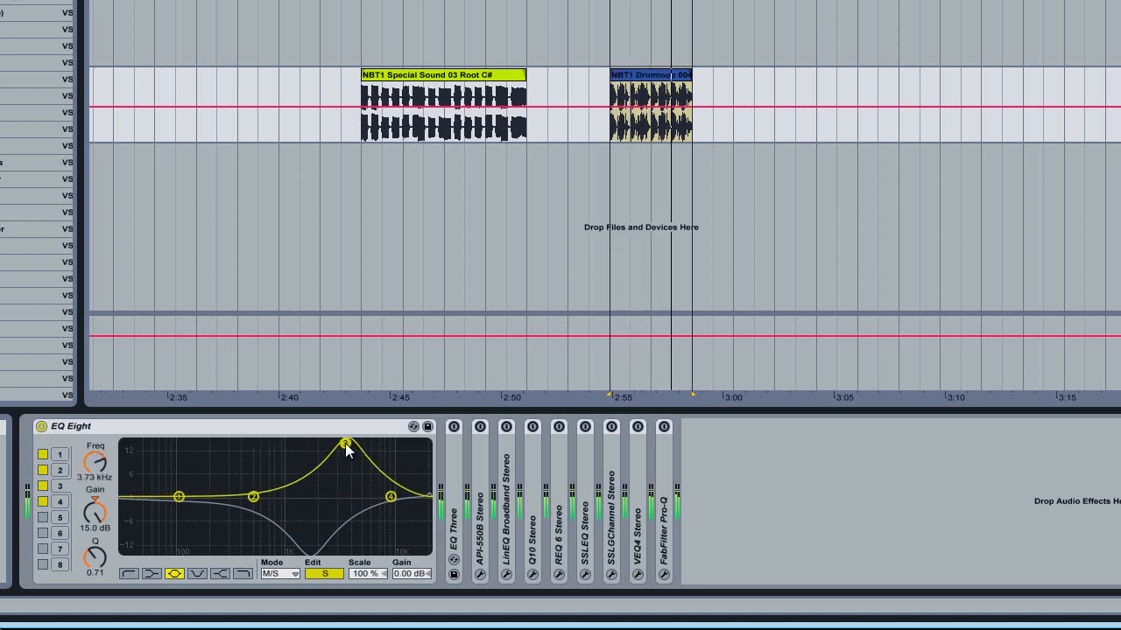
- Set band 3 to about 0.49 dB at 1.61 kHz on the mid, and 6.15 dB at 4.70 kHz on the side
left_click(318, 573)
left_click_drag(311, 552, 308, 501)
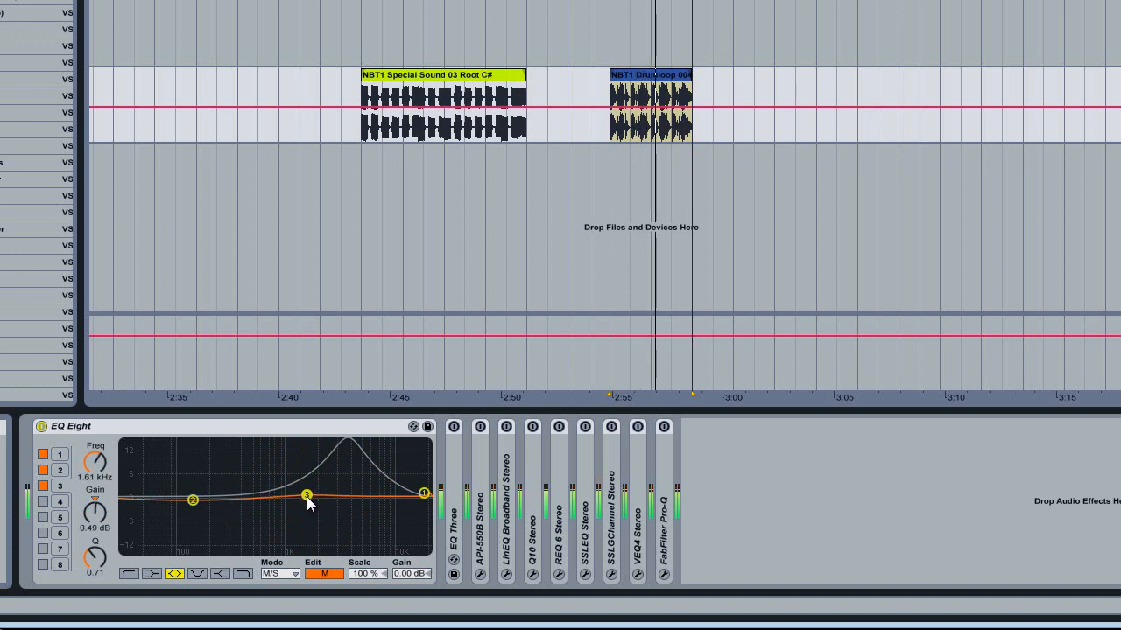
left_click(324, 574)
left_click_drag(346, 440, 326, 448)
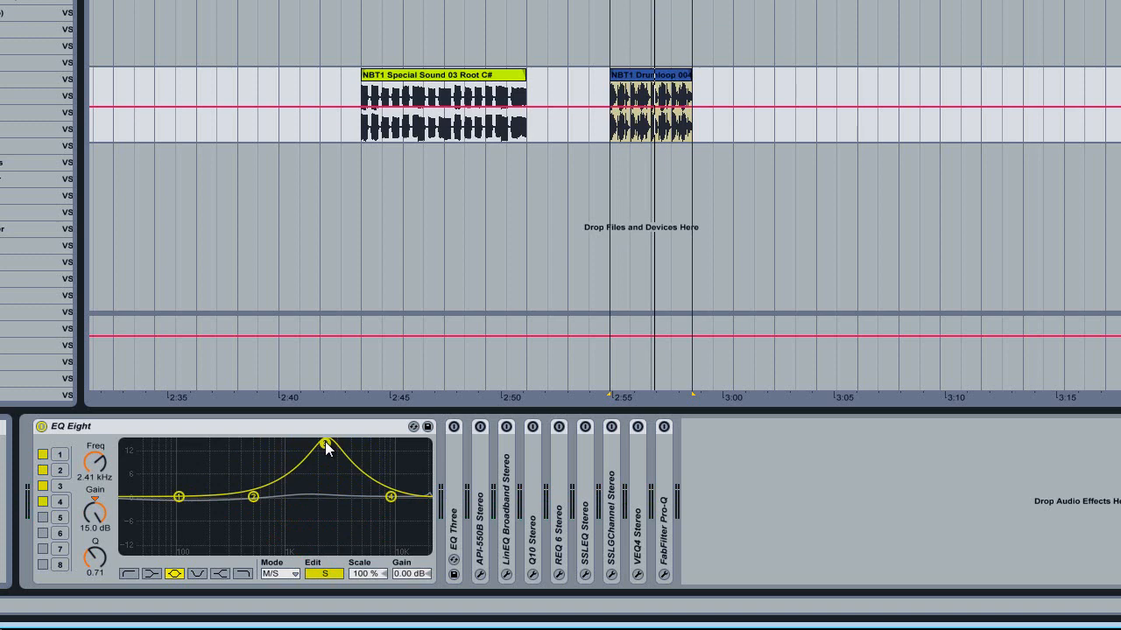
left_click_drag(325, 446, 355, 476)
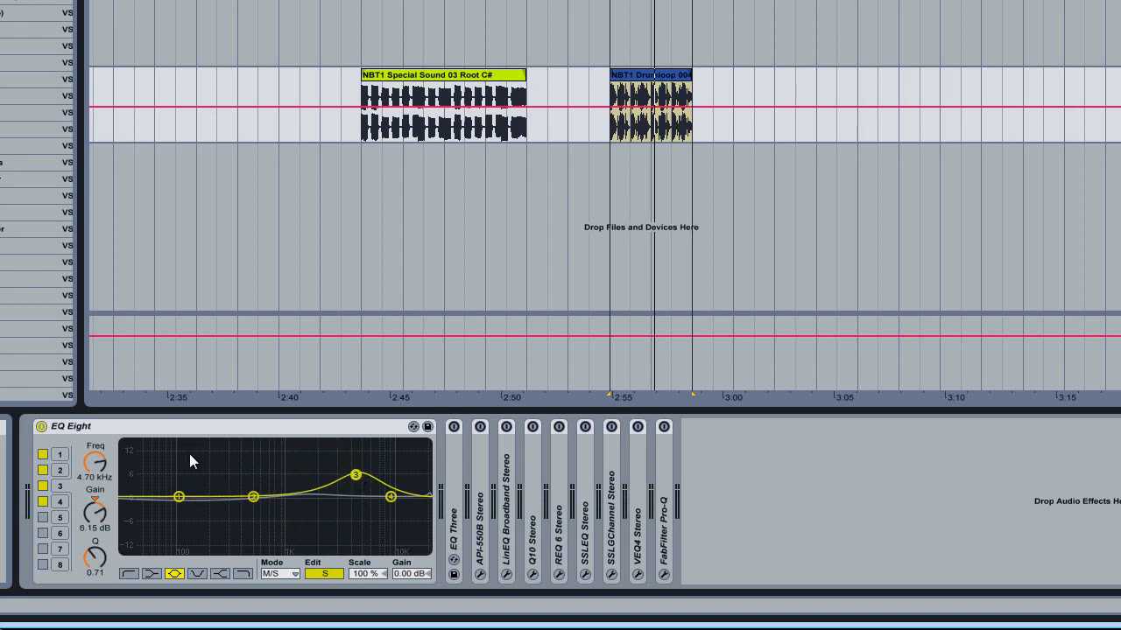
- Return to the mid signal and sweep its band 3 down to about 753 Hz at -0.49 dB
left_click(324, 573)
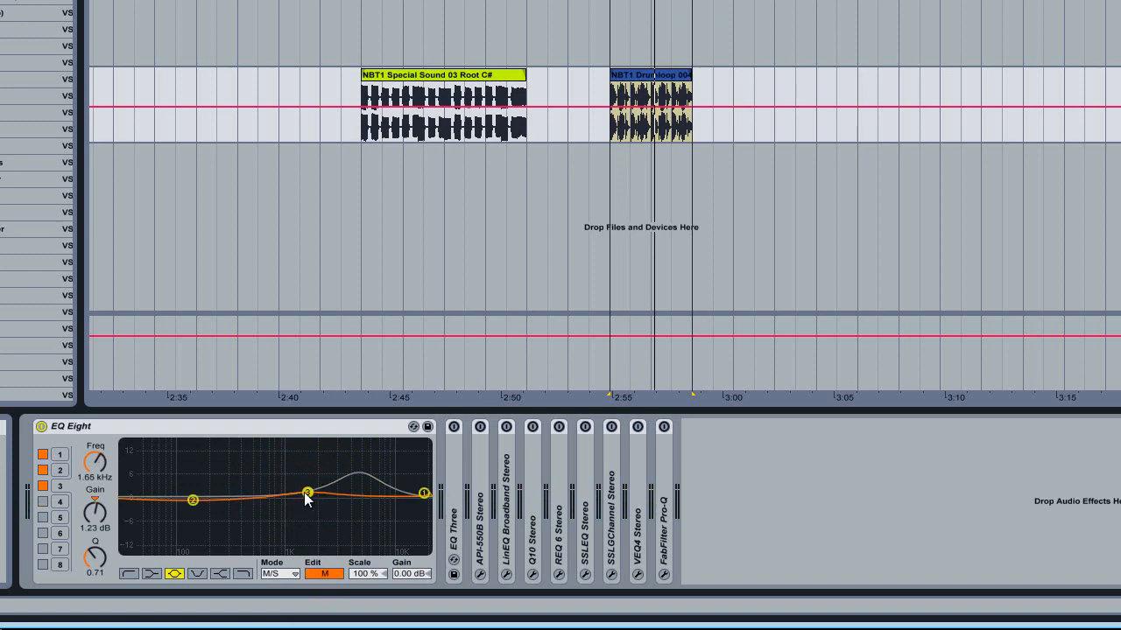
left_click_drag(305, 494, 300, 497)
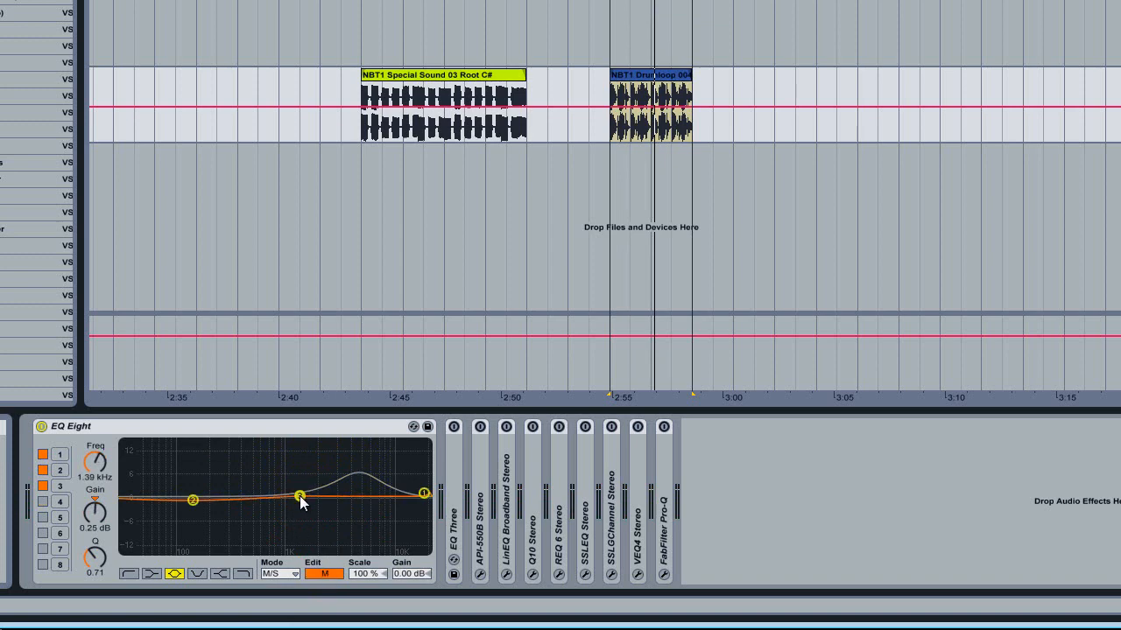
mouse_move(300, 497)
left_mouse_down()
mouse_move(292, 463)
mouse_move(377, 446)
mouse_move(289, 484)
left_mouse_up()
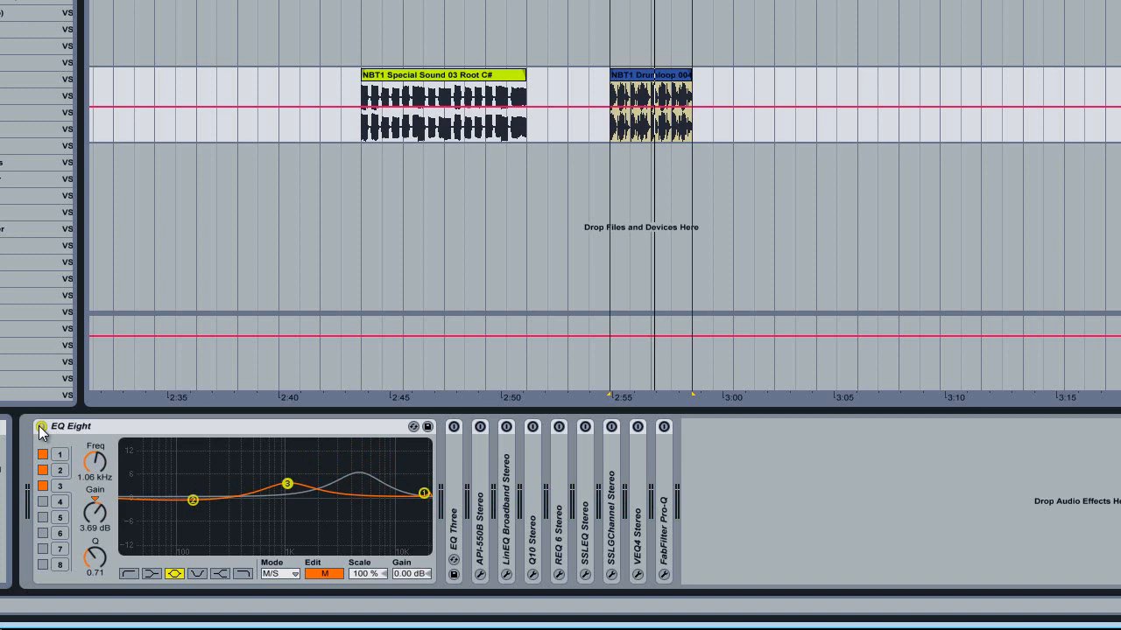
left_click_drag(287, 483, 271, 498)
- Fold EQ Eight, unfold EQ Three and switch it on
left_click(187, 427)
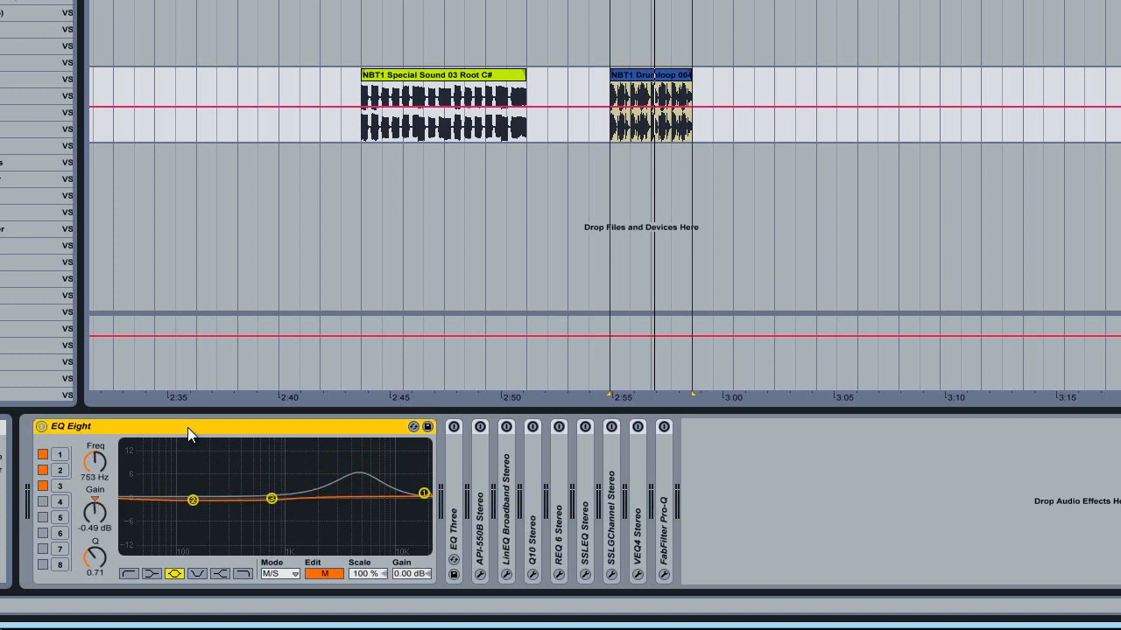
double_click(123, 426)
double_click(62, 458)
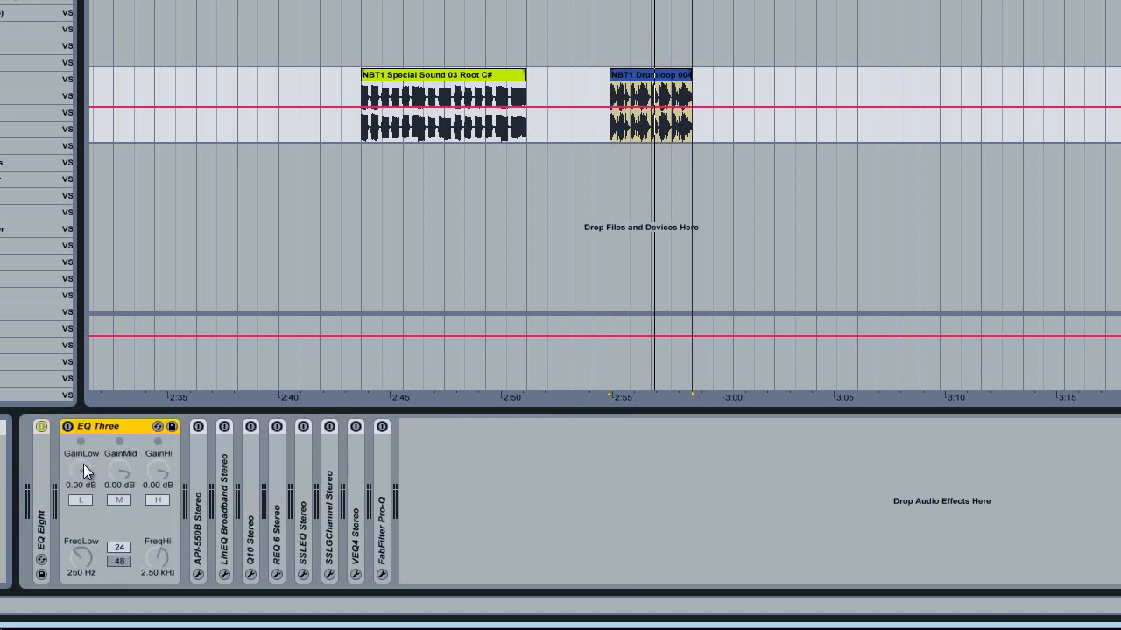
left_click(69, 427)
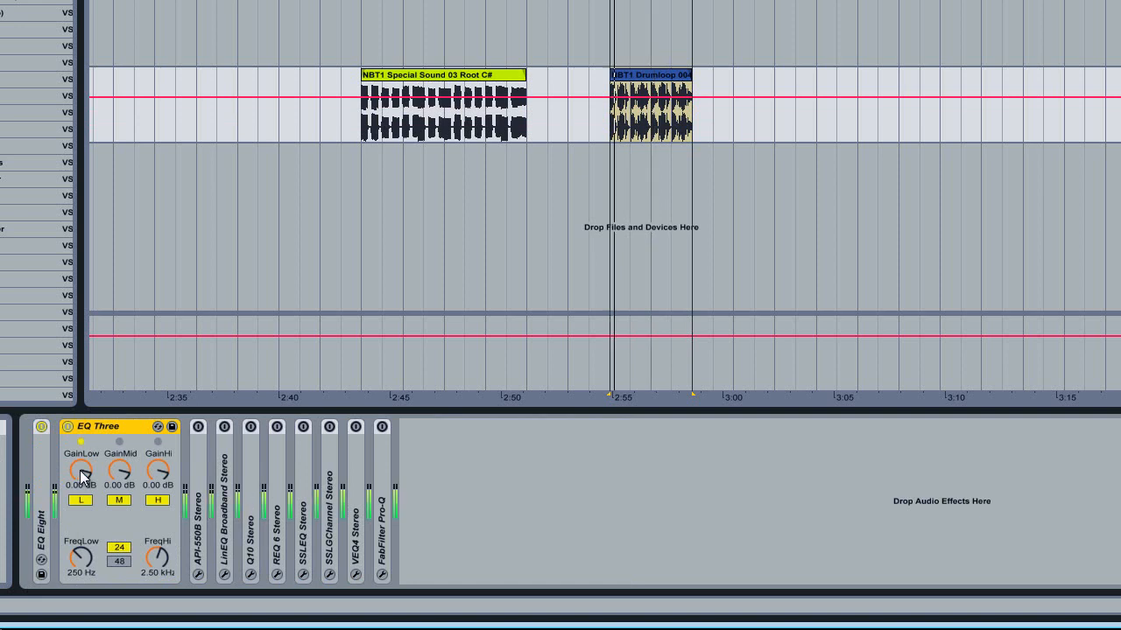
- Turn EQ Three's low, mid and high gains fully down to -inf dB
left_click_drag(81, 475, 81, 534)
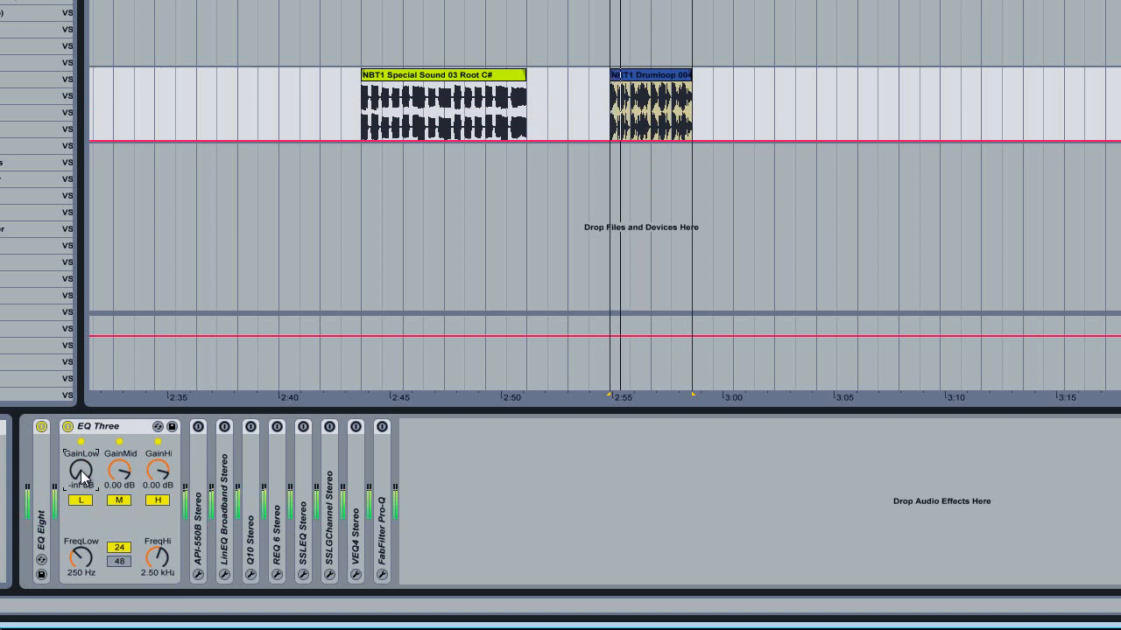
left_click_drag(119, 473, 119, 516)
left_click(171, 473)
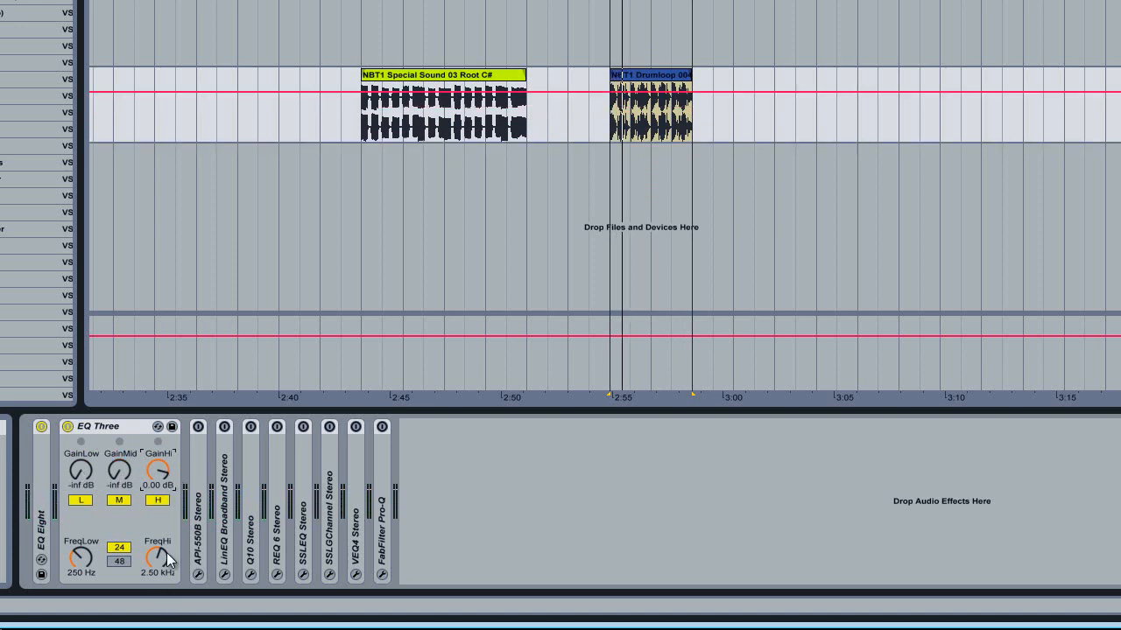
left_click_drag(160, 477, 160, 525)
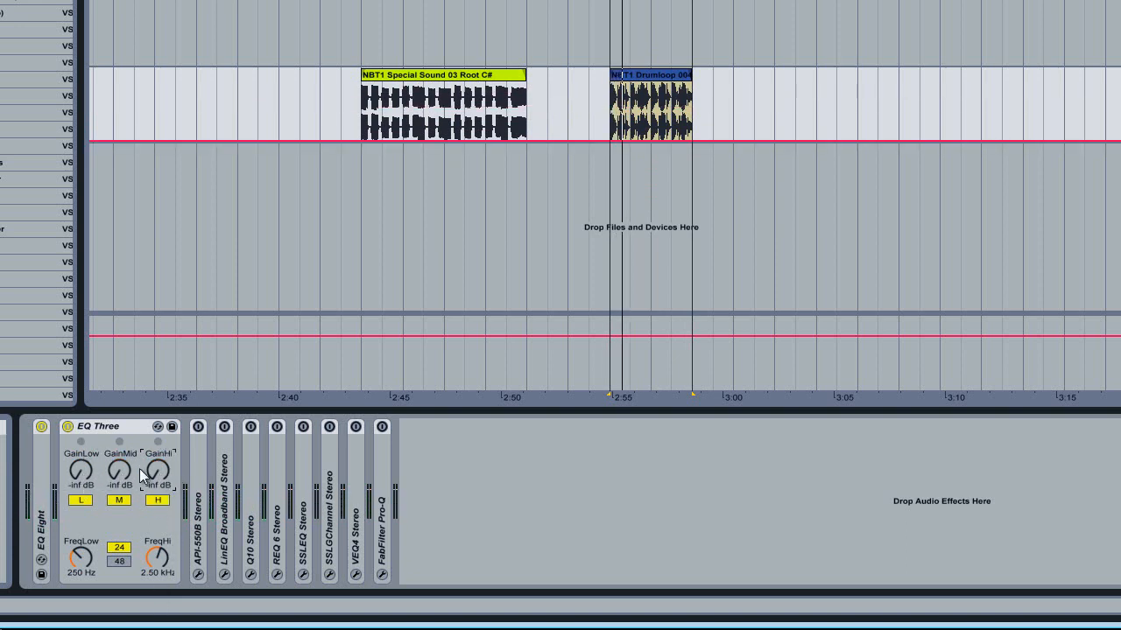
- Raise EQ Three's gains to about 0.29 dB low, 0.29 dB mid and -0.35 dB high
left_click_drag(127, 472, 153, 464)
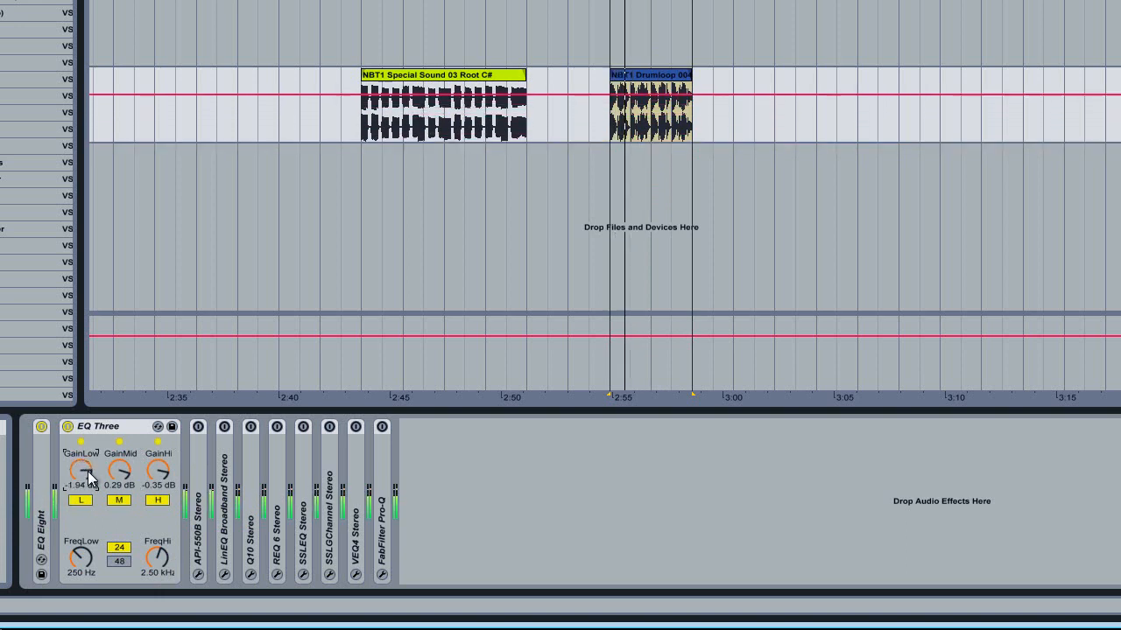
left_click_drag(87, 479, 88, 437)
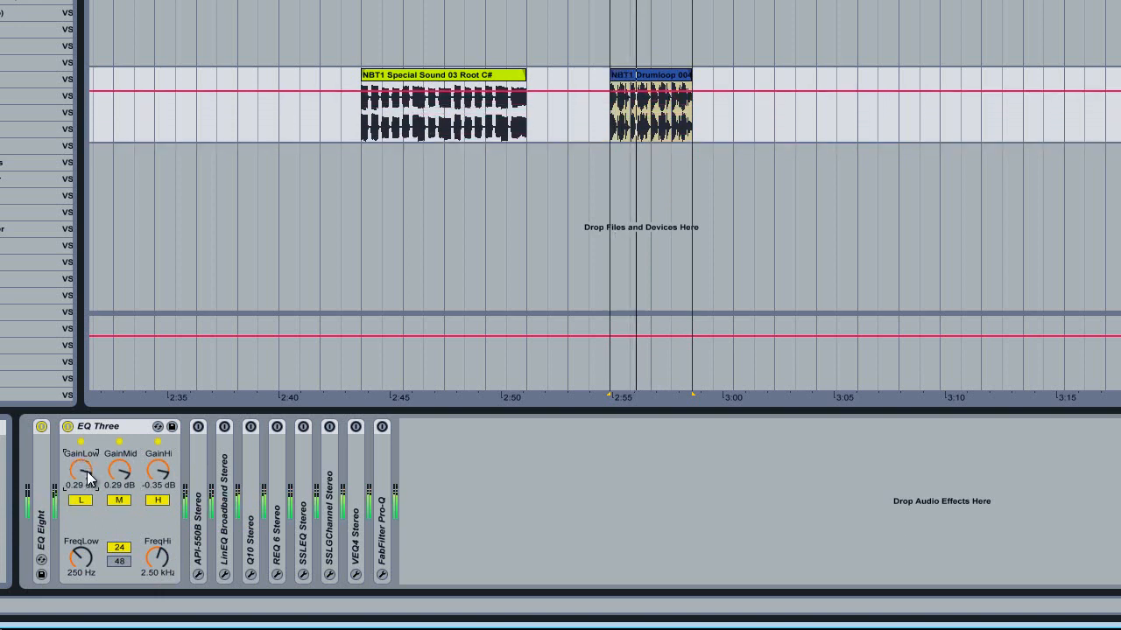
left_click(120, 427)
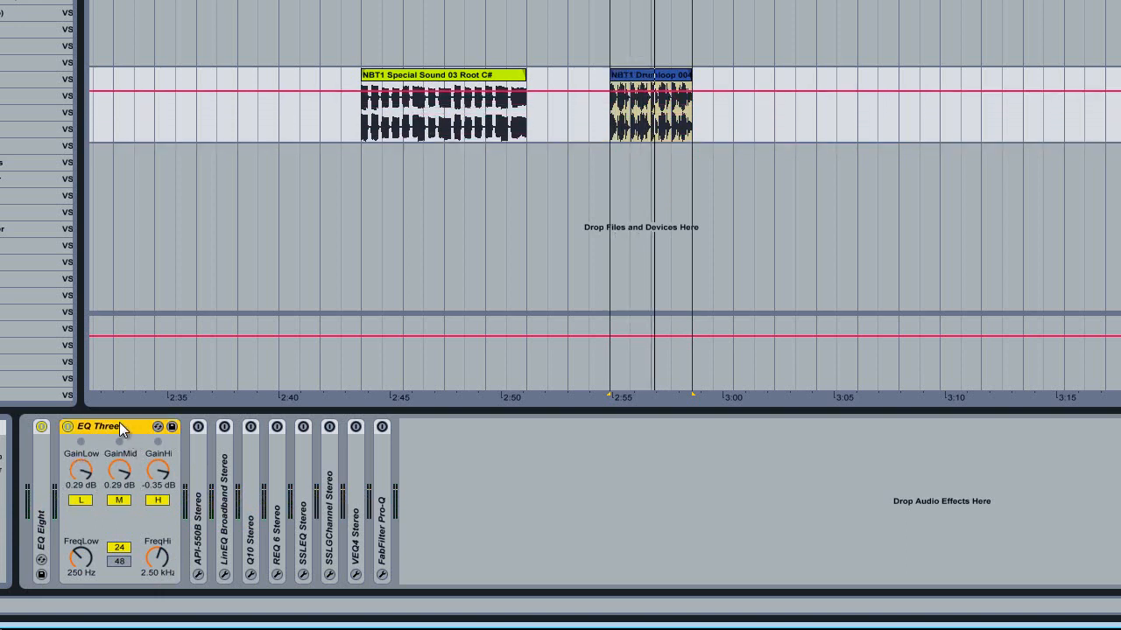
- Unfold EQ Eight beside EQ Three to compare the two devices, and fold it again
double_click(46, 468)
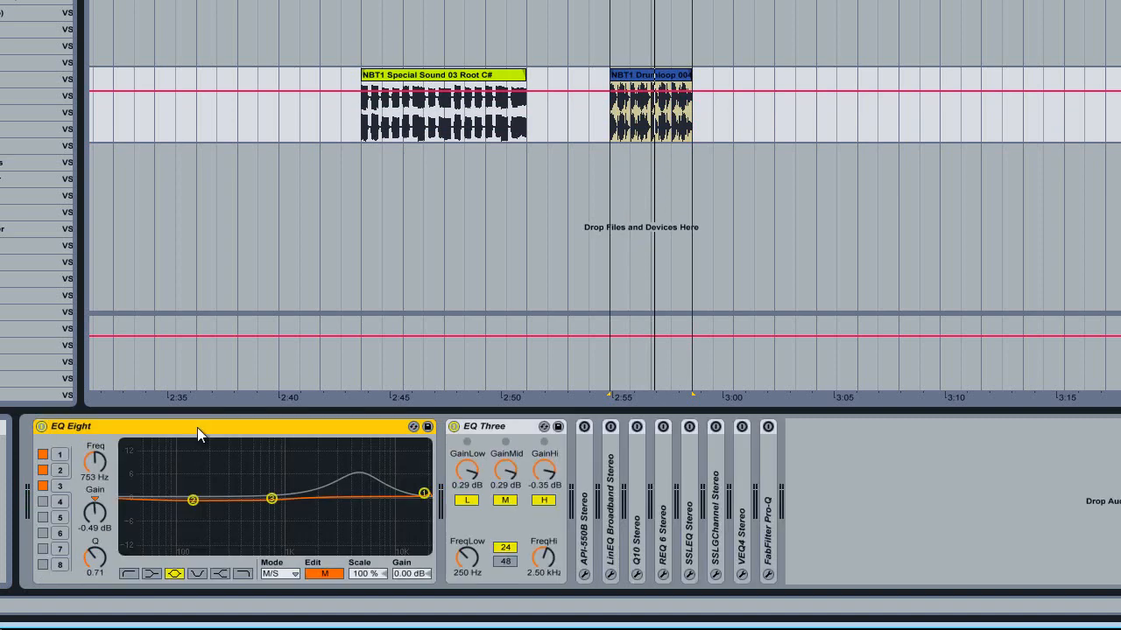
double_click(197, 428)
left_click(123, 427)
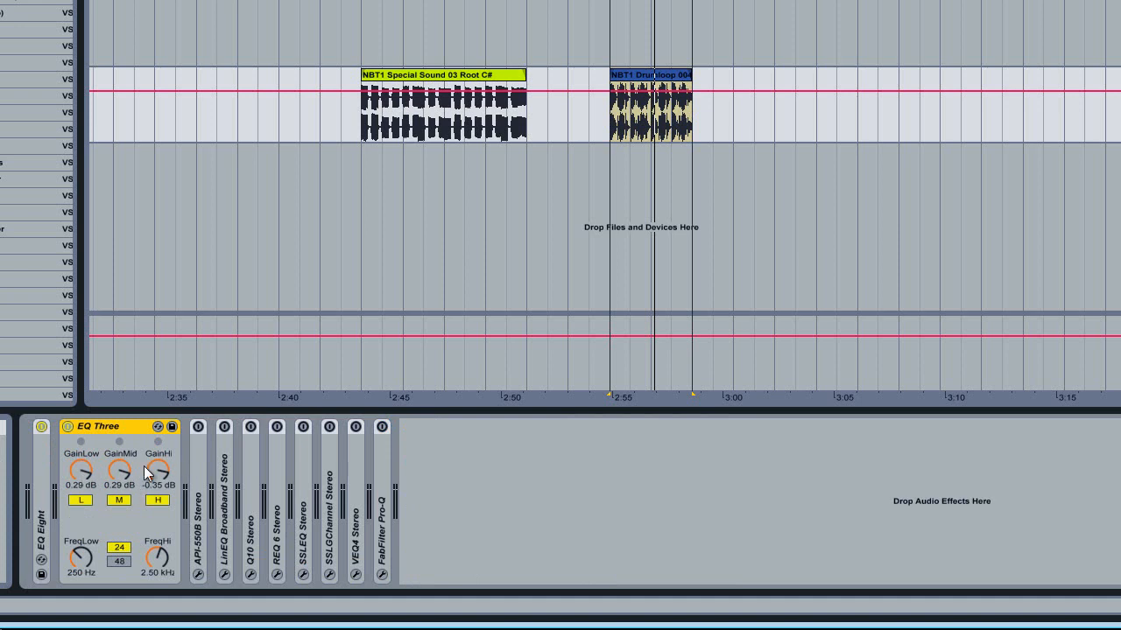
- Play the loop while cutting EQ Three's low gain to -inf dB, and reset that gain to 0.00 dB
key("space")
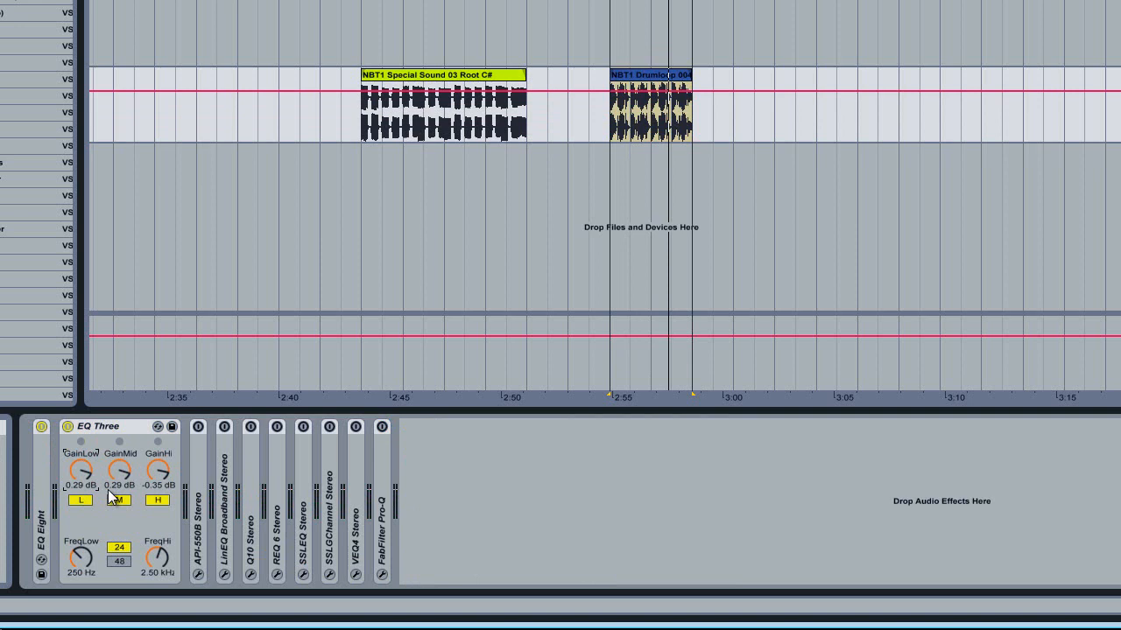
left_click_drag(79, 471, 79, 499)
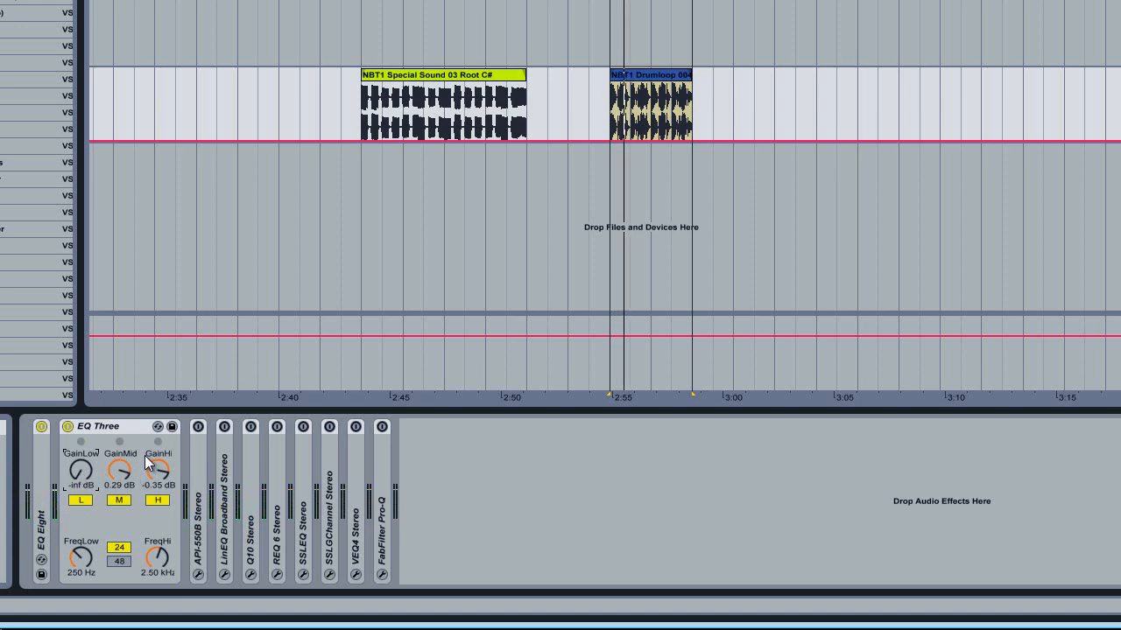
right_click(91, 469)
left_click(138, 514)
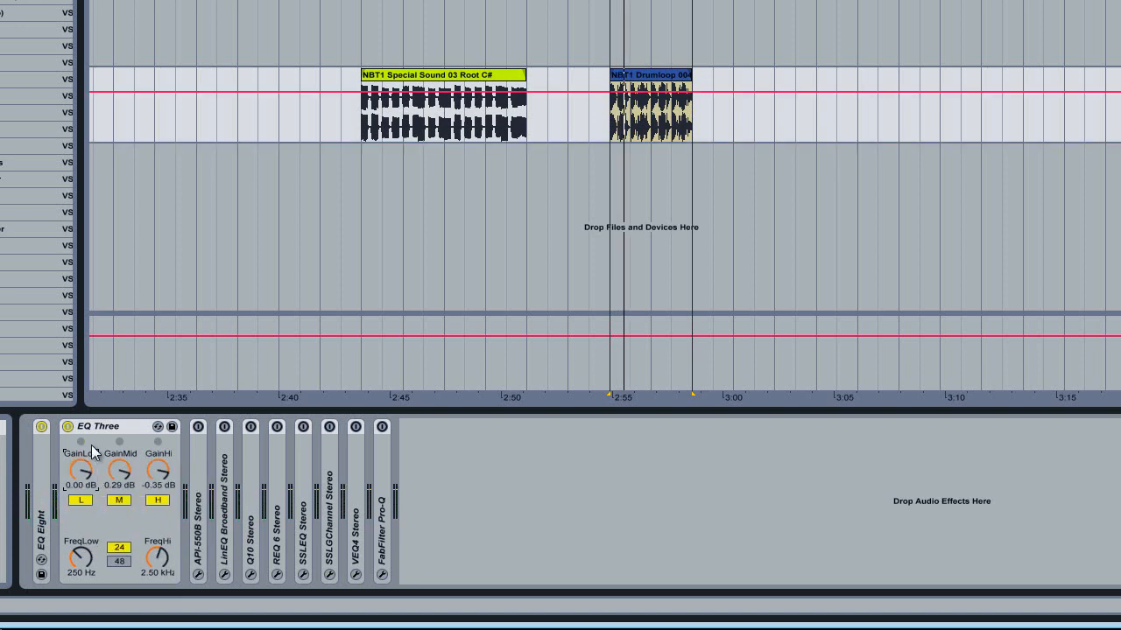
- Switch off and fold EQ Three, and open the API-550B Stereo plug-in window with the device left off
left_click(67, 427)
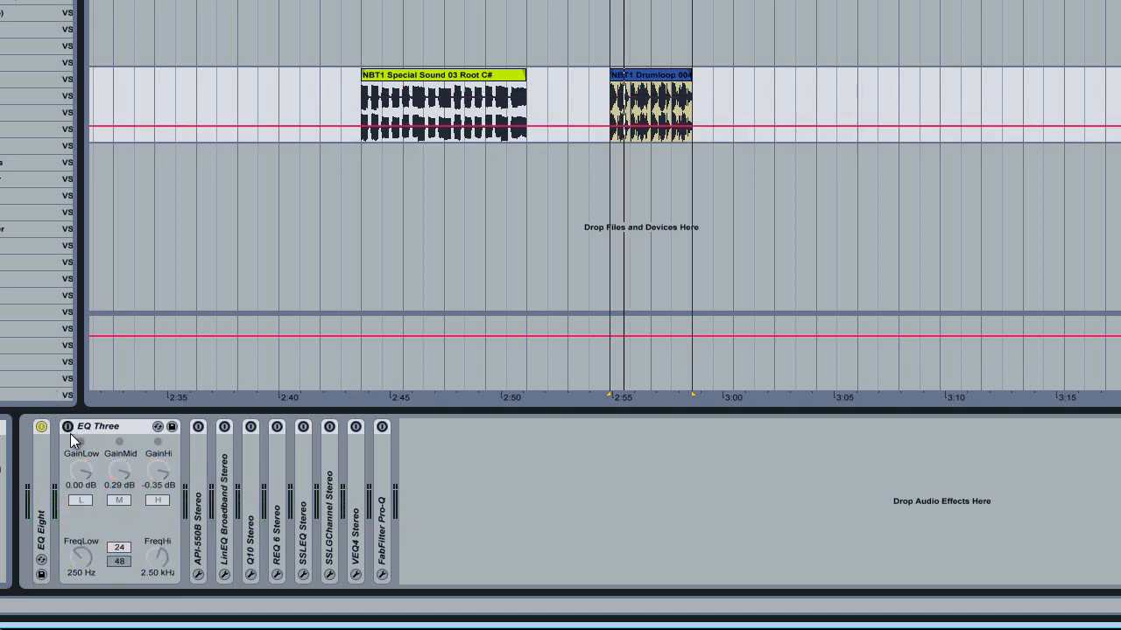
double_click(109, 429)
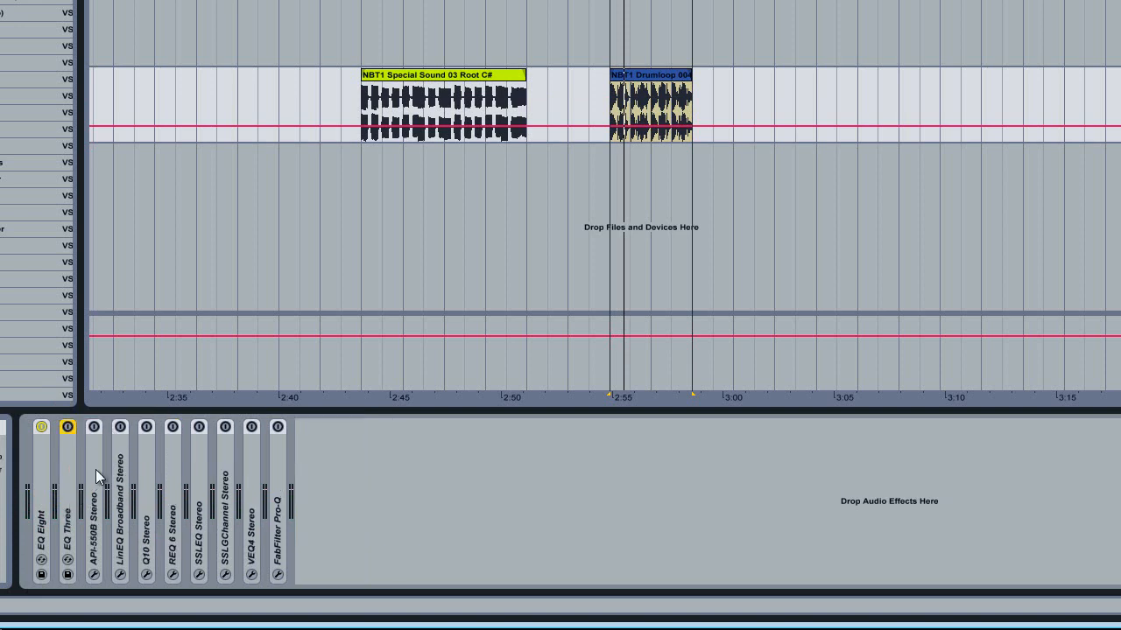
double_click(95, 469)
left_click(95, 428)
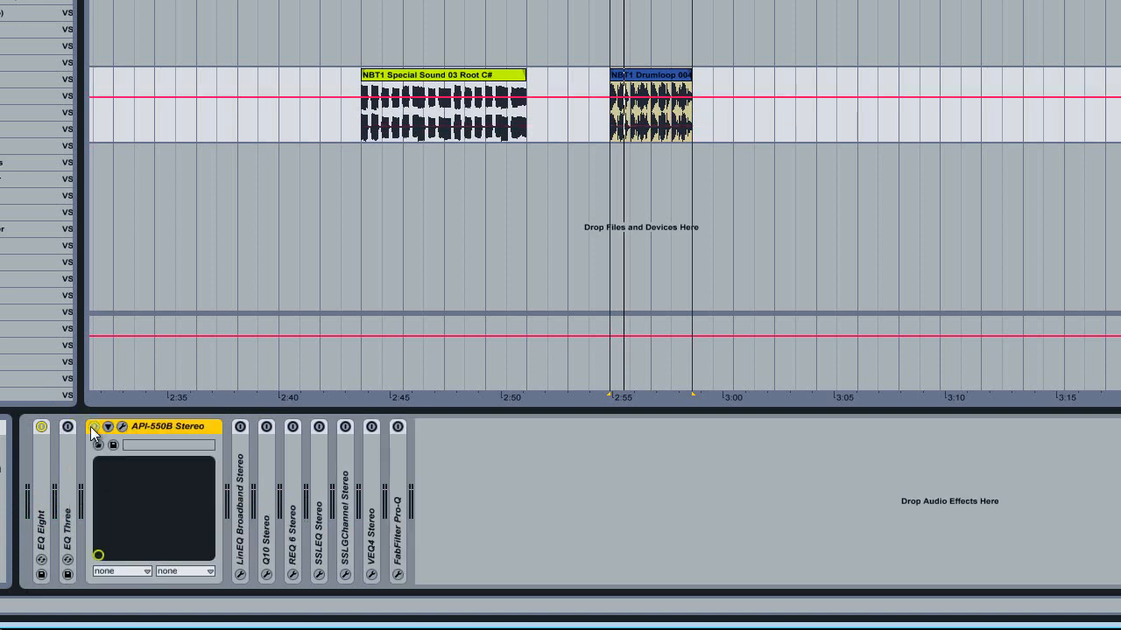
left_click(94, 427)
left_click(120, 428)
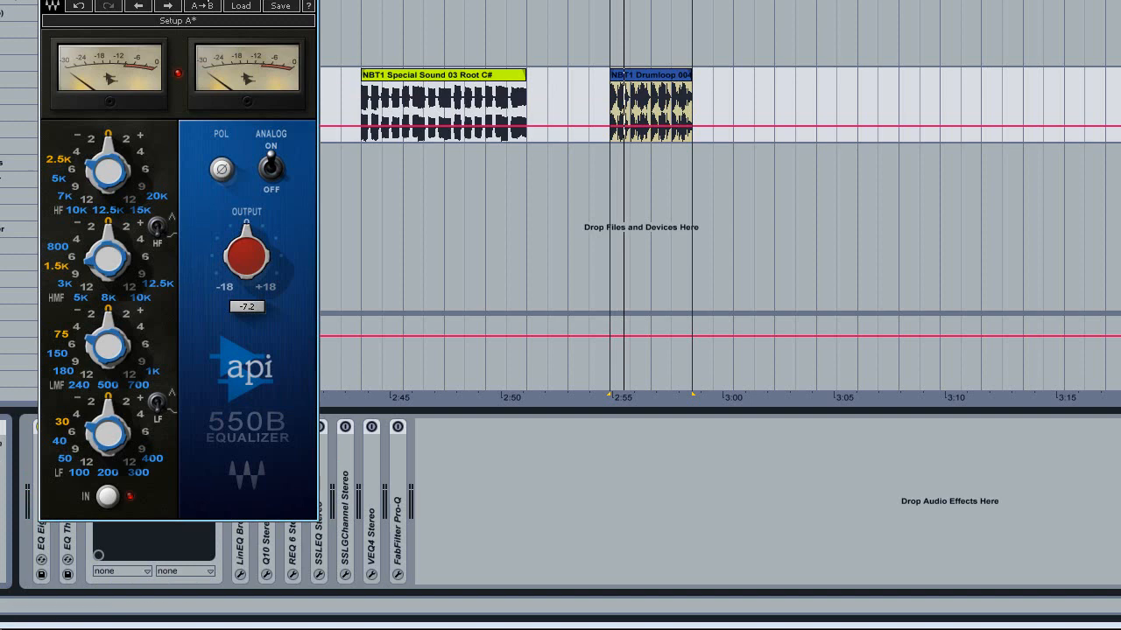
- Move the API-550B window clear of the device chain, and briefly unfold EQ Three to view its controls
left_click_drag(203, 5, 329, 46)
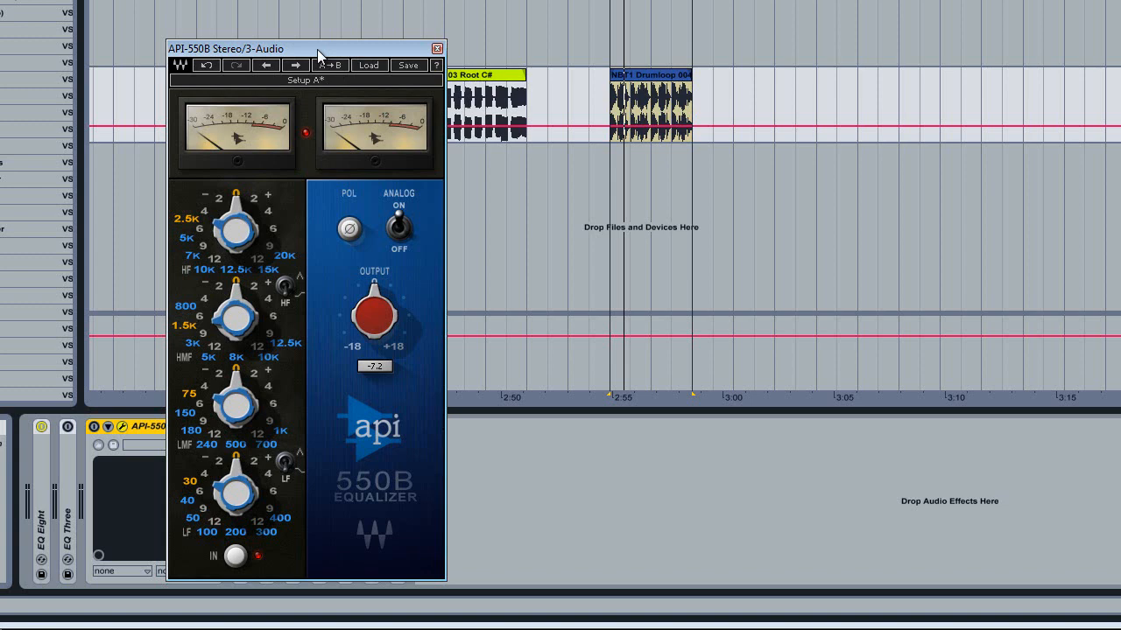
left_click_drag(312, 49, 379, 47)
double_click(63, 470)
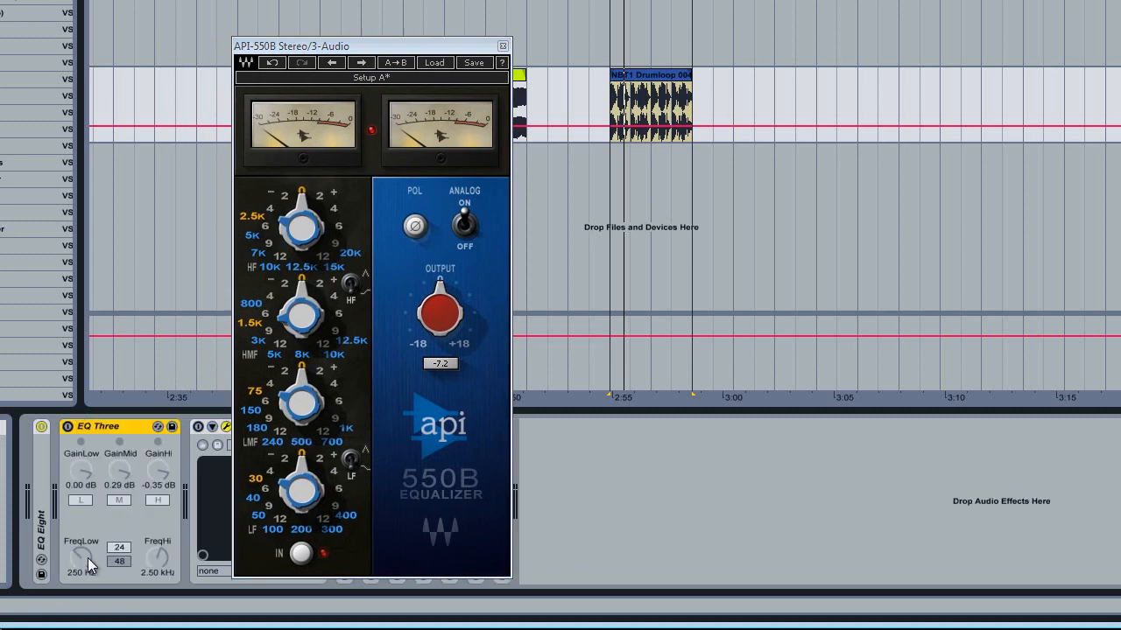
double_click(121, 427)
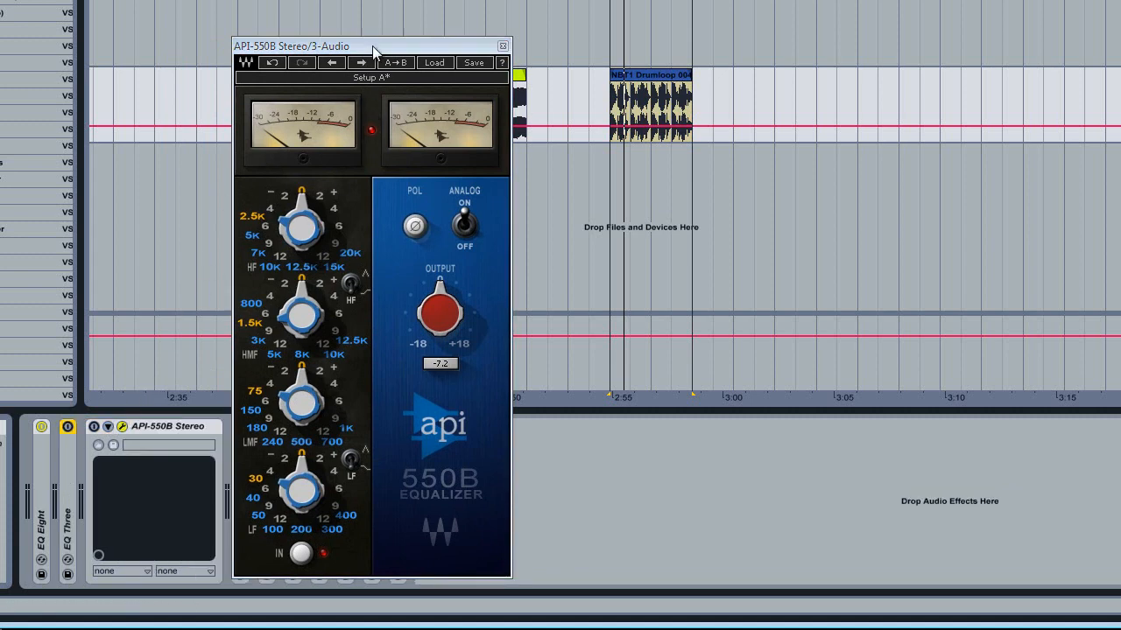
- Move the API-550B window away from the NBT1 Special Sound 03 Root C# clip, and loop that clip's time range
left_click_drag(375, 47, 411, 63)
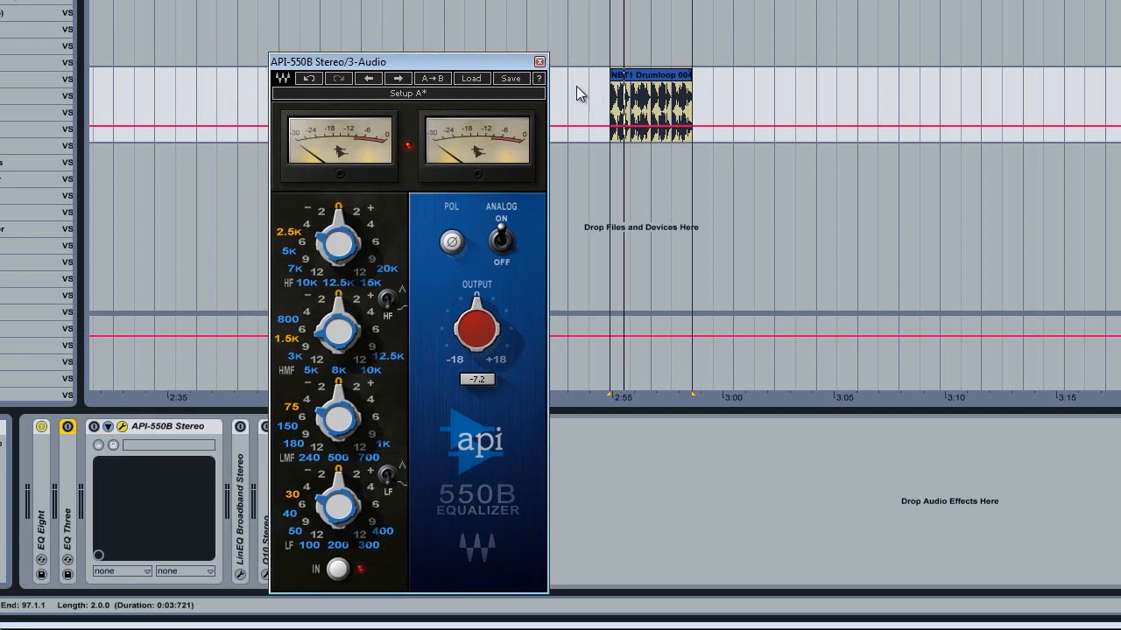
left_click_drag(495, 59, 767, 43)
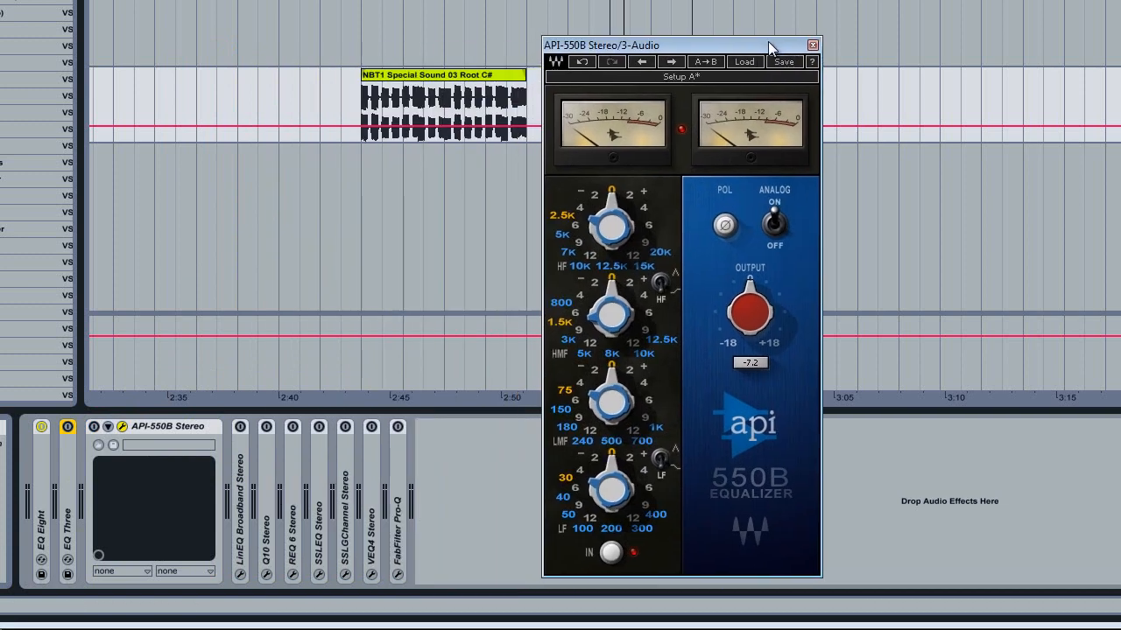
left_click_drag(650, 2, 526, 2)
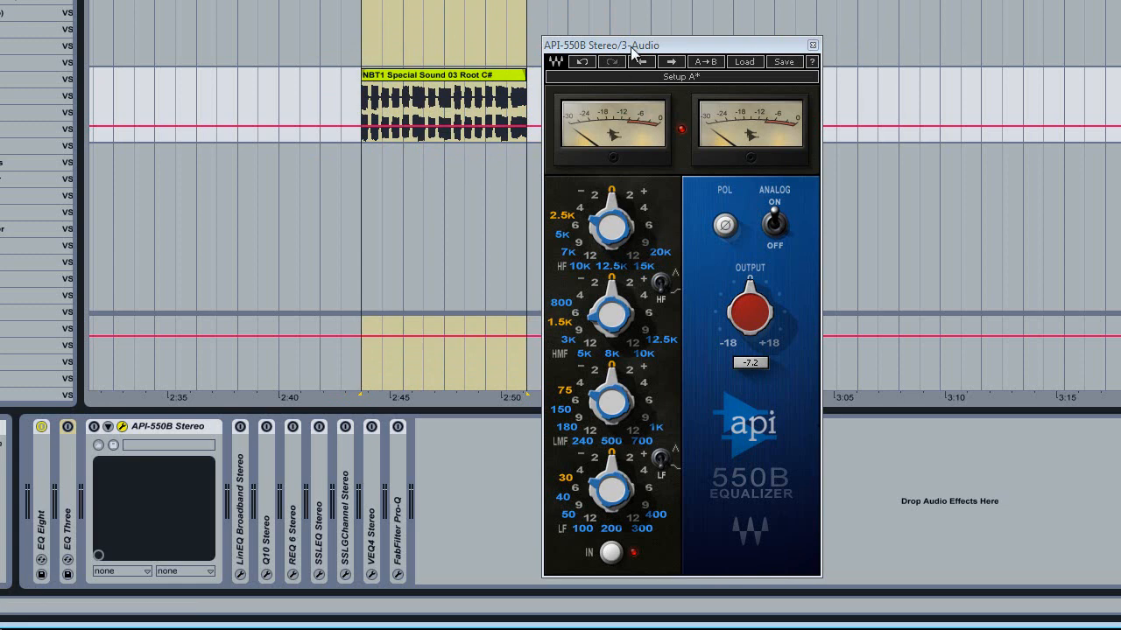
- Uncover and play the looped NBT1 Special Sound 03 Root C# clip, toggling the API-550B off and on to compare the sound
left_click_drag(630, 47, 510, 45)
left_click(397, 76)
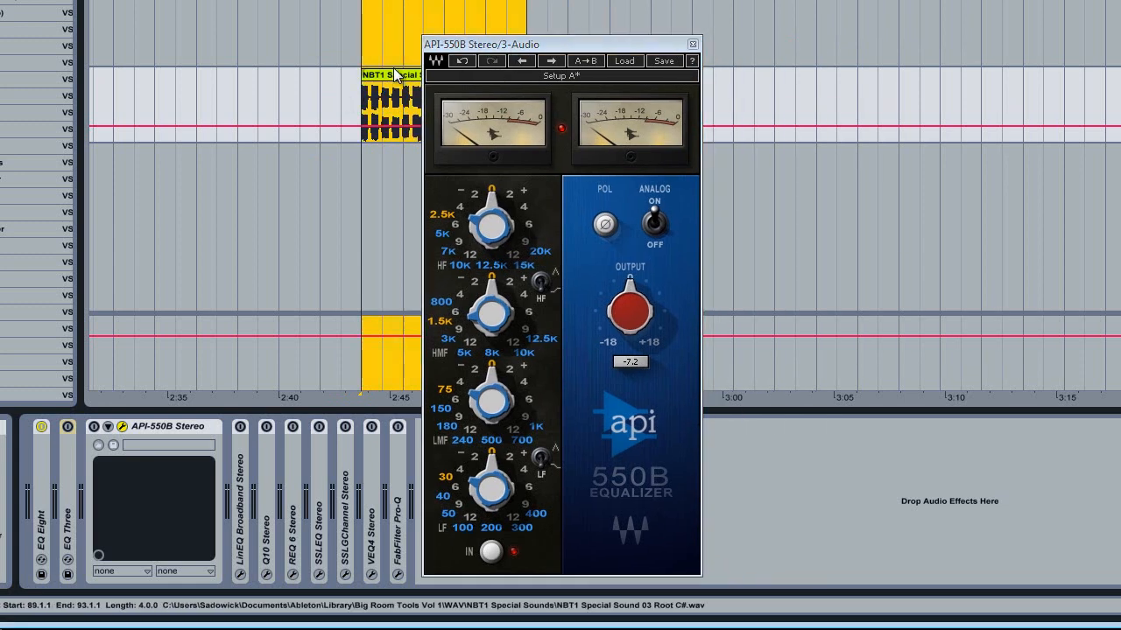
key("space")
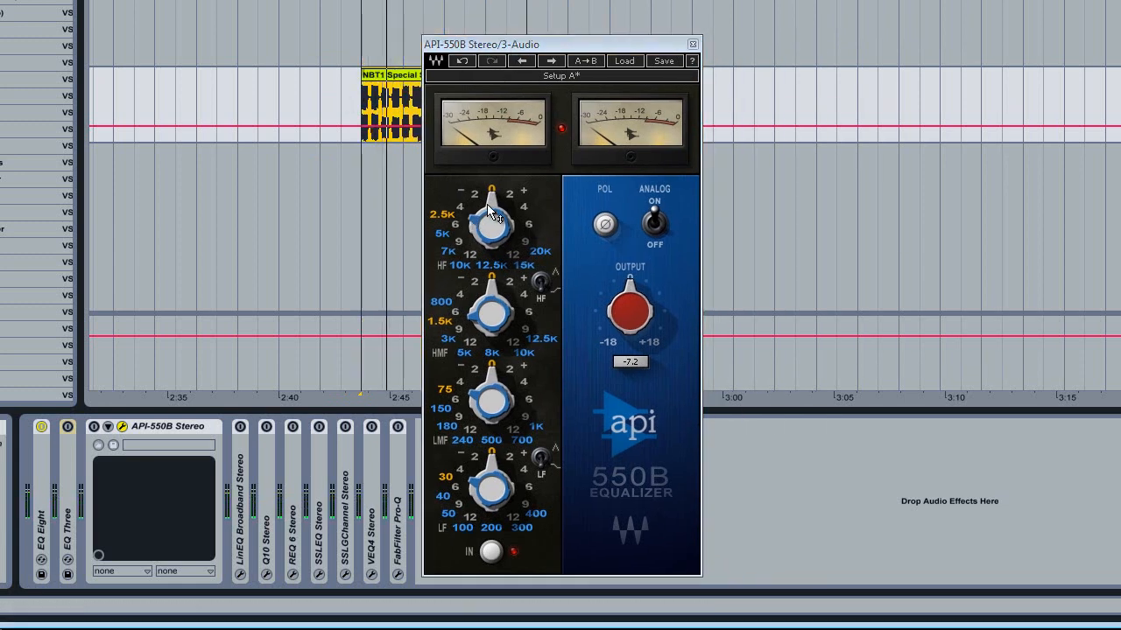
mouse_move(487, 205)
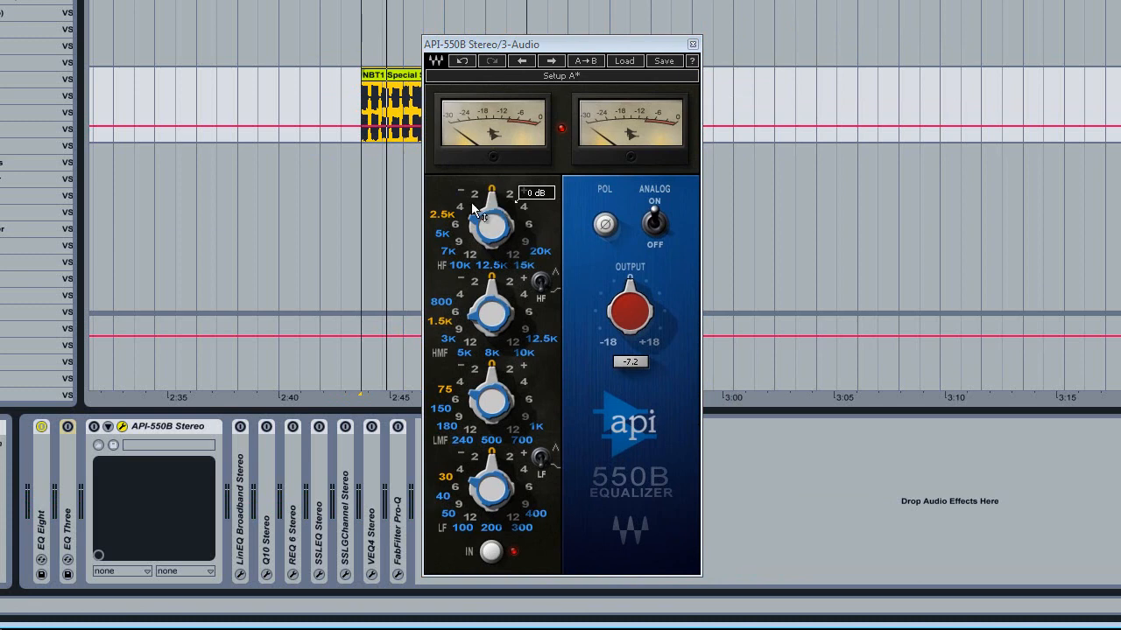
left_click_drag(494, 202, 488, 344)
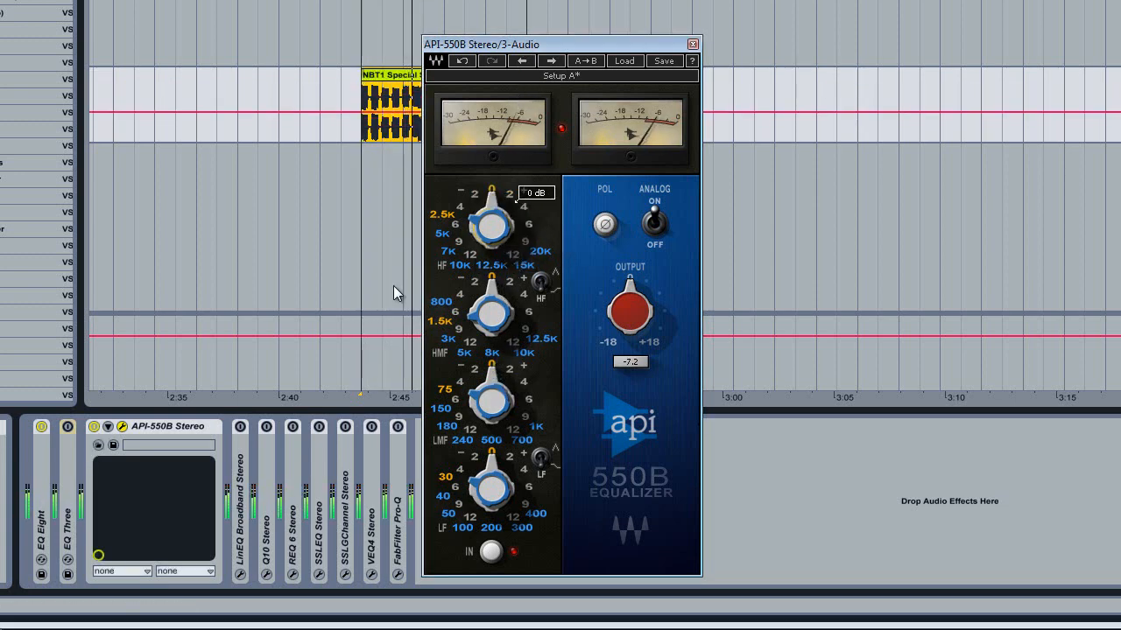
left_click(95, 428)
left_click(94, 427)
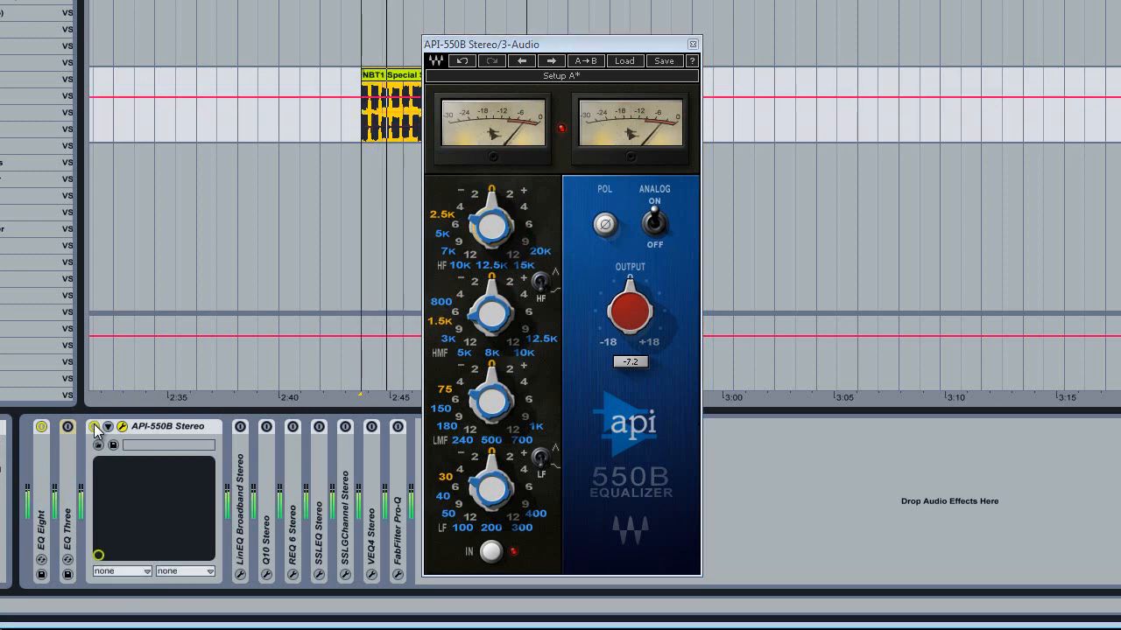
- Boost the API-550B's HF gain to +4 dB, HMF gain to +6 dB and LF gain to +12 dB on the looped clip
left_click_drag(474, 222, 474, 186)
left_click_drag(483, 293, 484, 261)
left_click_drag(493, 471, 492, 418)
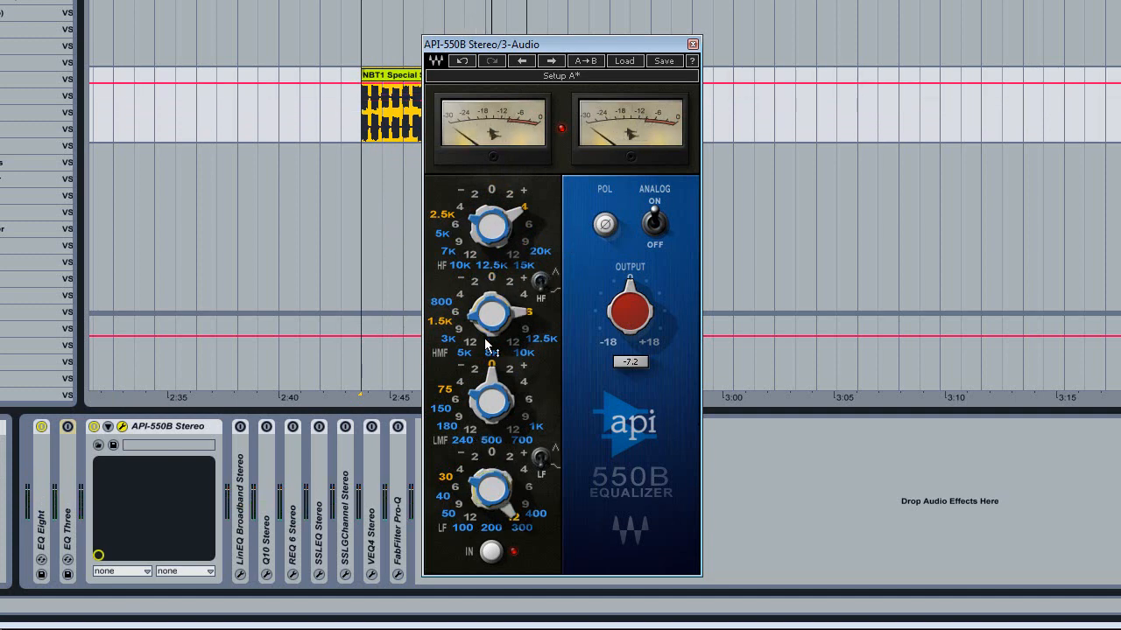
left_click(283, 455)
key("space")
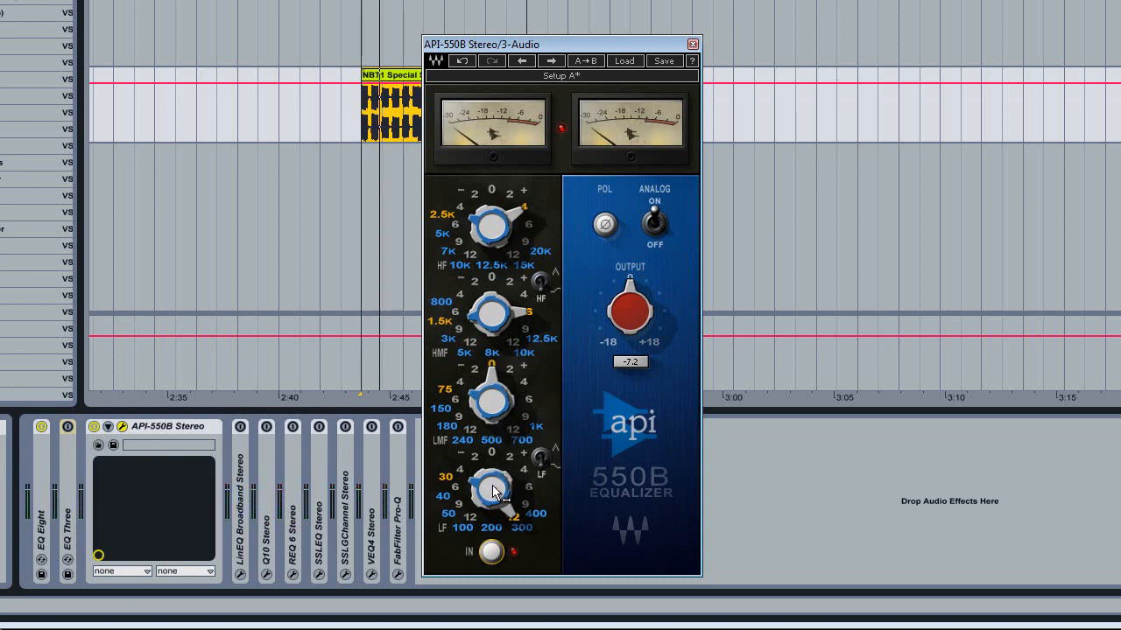
- Raise the API-550B's HF gain to +12 dB and listen to the loop
mouse_move(487, 473)
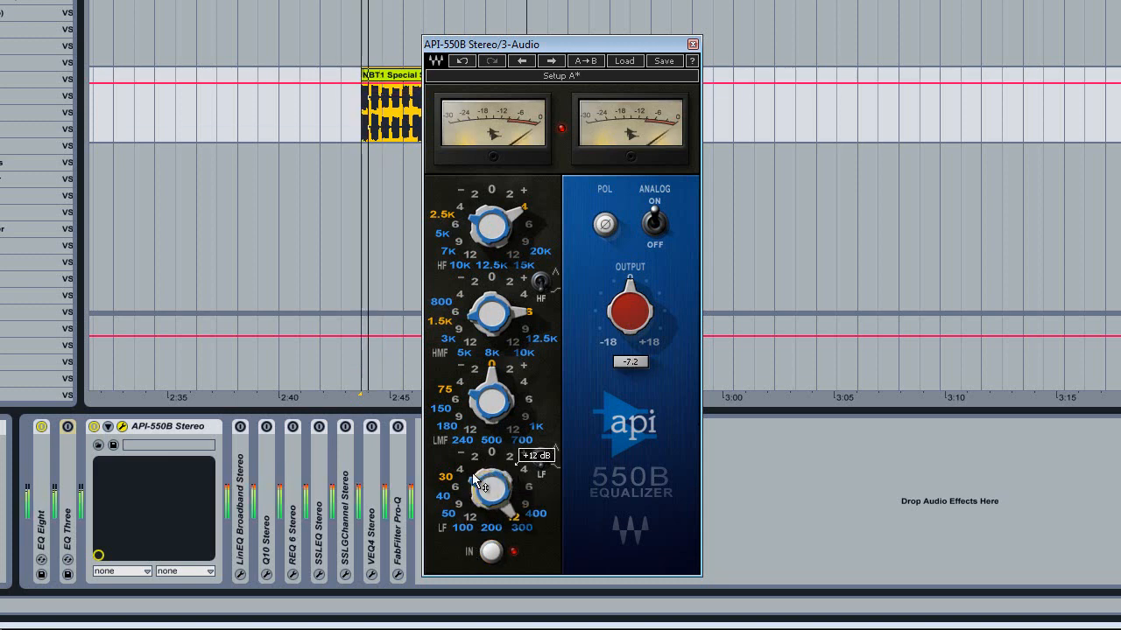
left_click_drag(505, 225, 484, 205)
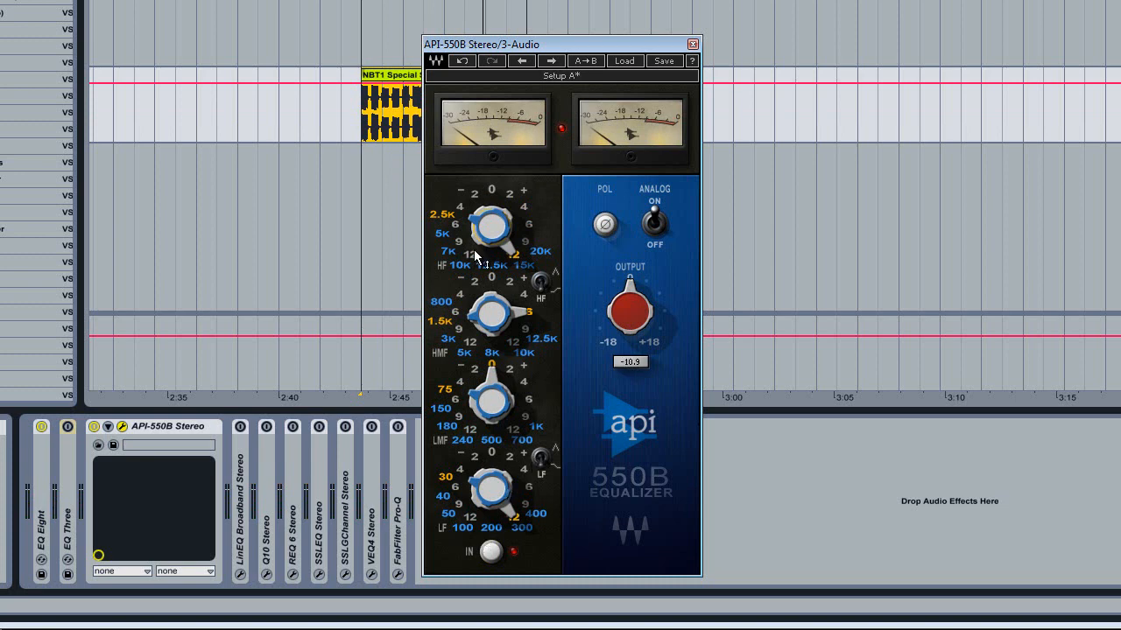
mouse_move(476, 255)
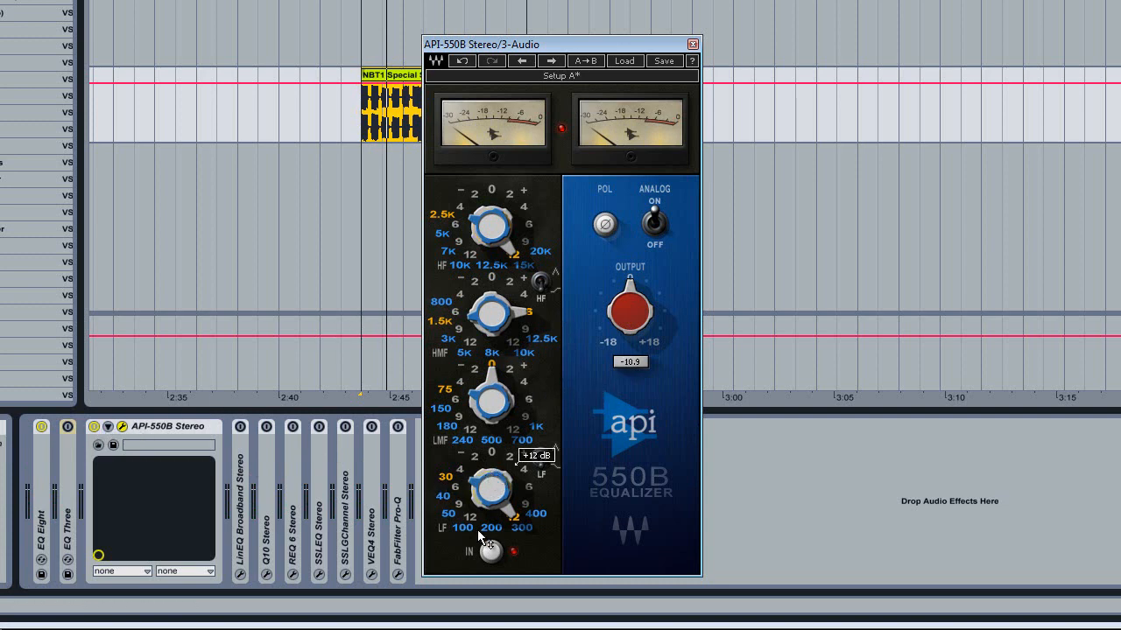
key("space")
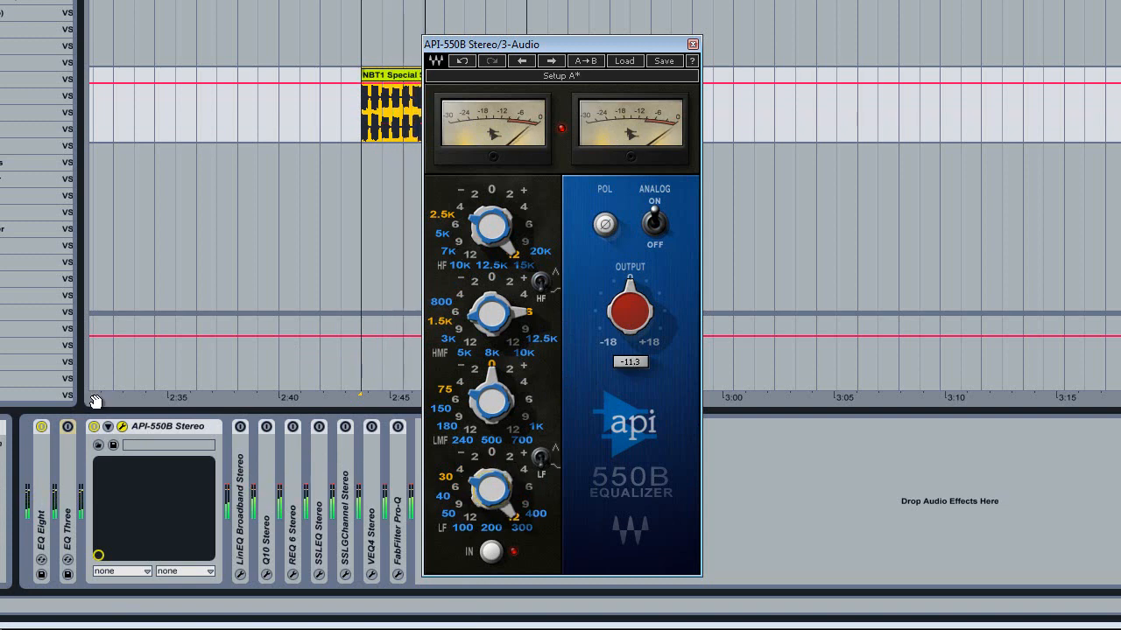
- Fold the switched-off API-550B and close its window, and open the LinEQ Broadband Stereo window placed clear of the clips
left_click(132, 426)
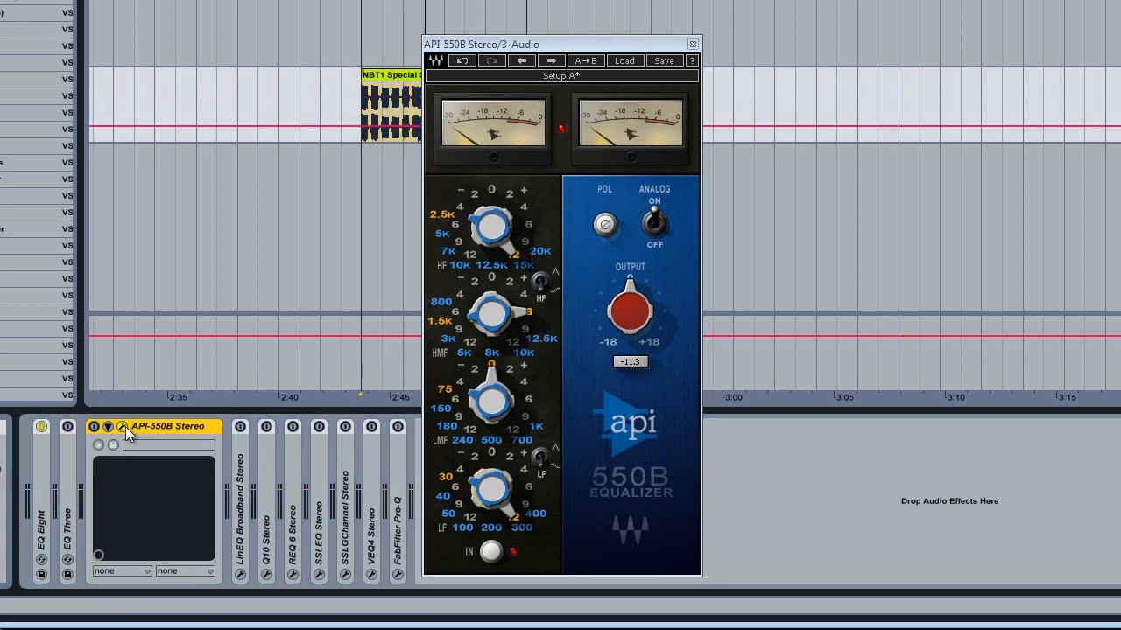
double_click(135, 427)
double_click(123, 452)
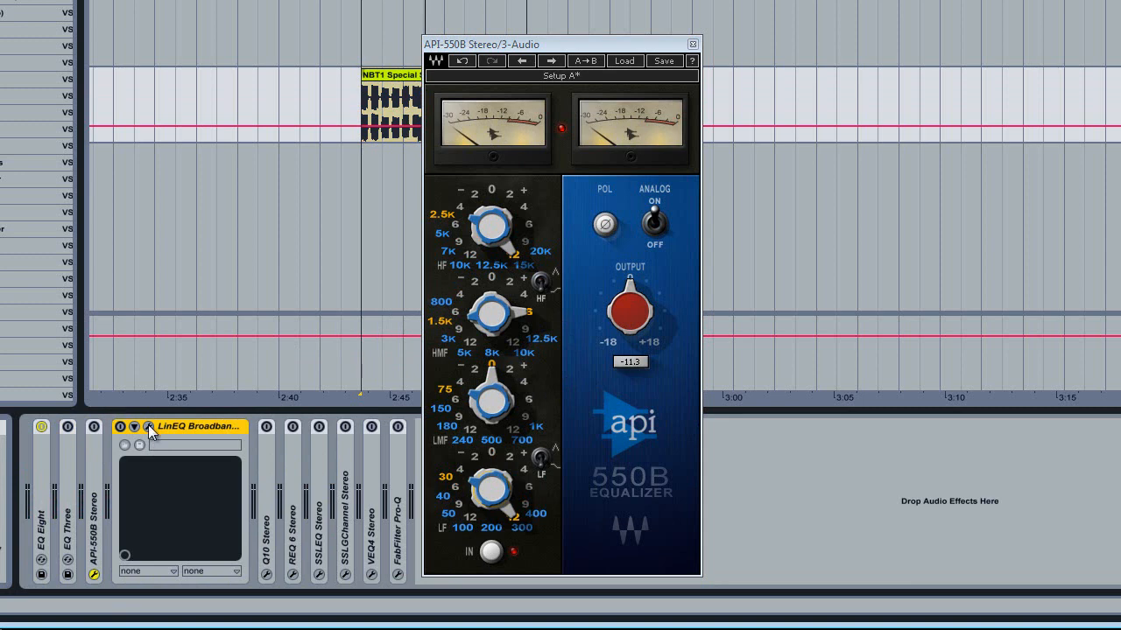
left_click(692, 45)
left_click(151, 428)
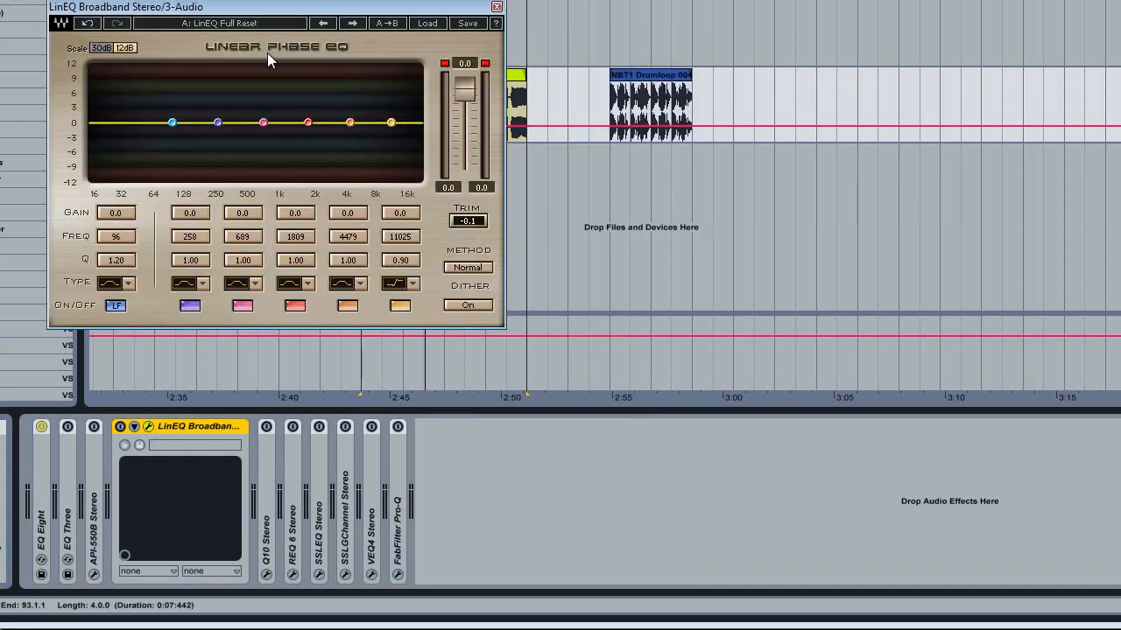
left_click_drag(265, 16, 550, 177)
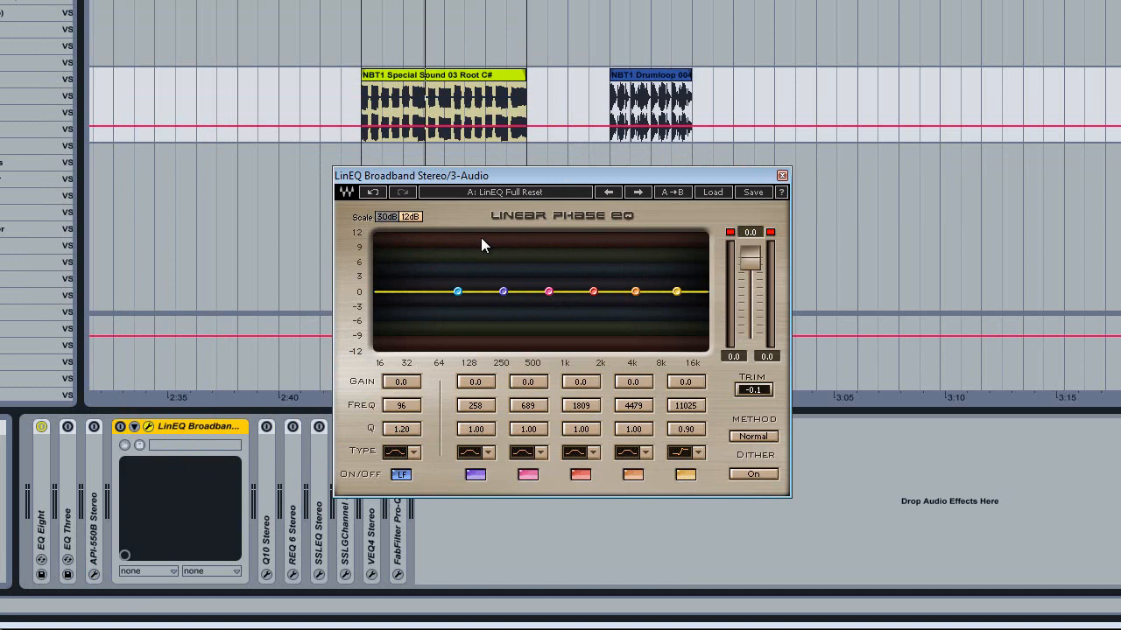
- Switch the LinEQ method to Accurate and cut the 258 Hz band to -8.7 dB
left_click(752, 435)
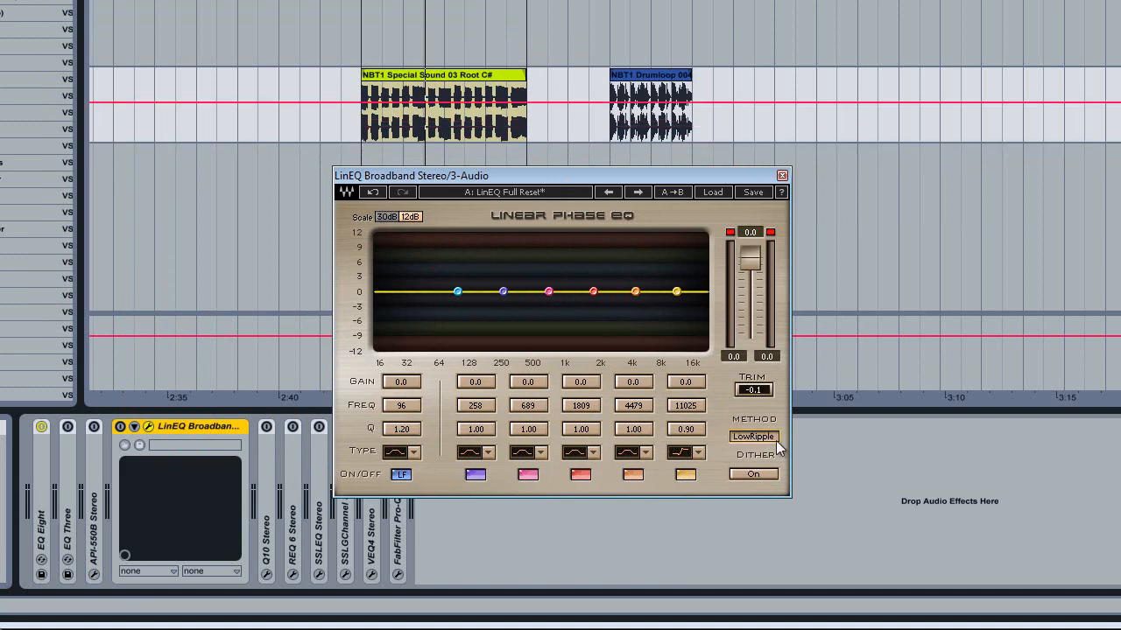
left_click(762, 438)
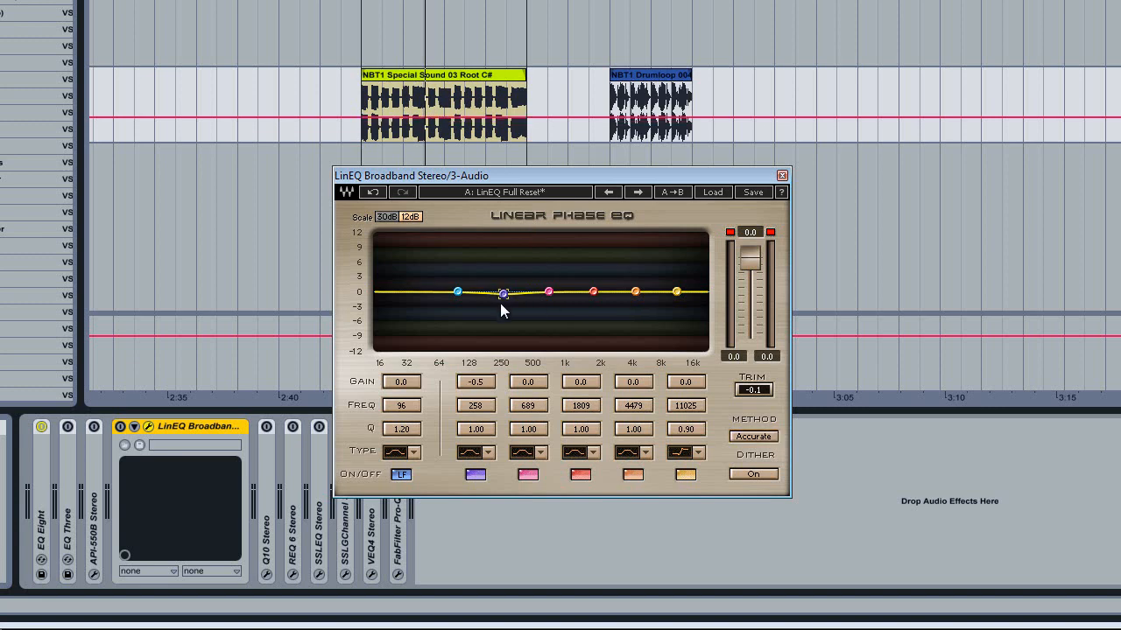
left_click_drag(502, 294, 508, 328)
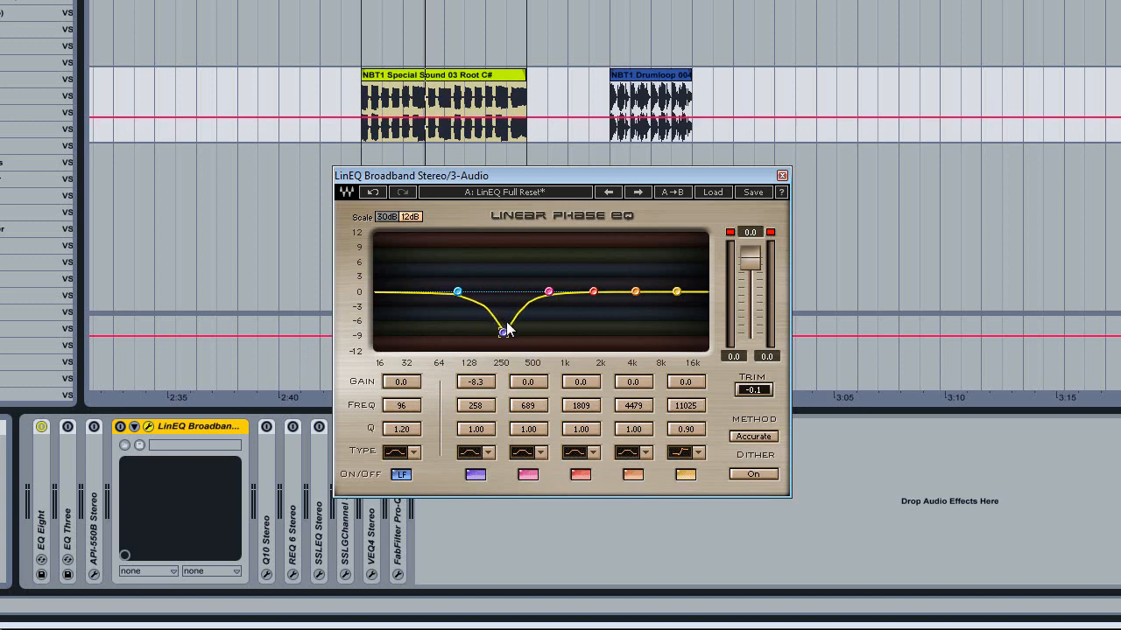
left_click_drag(505, 341, 505, 343)
- Play the NBT1 Special Sound 03 Root C# clip while lowering LinEQ's 258 Hz band to -10.7 dB
left_click(487, 76)
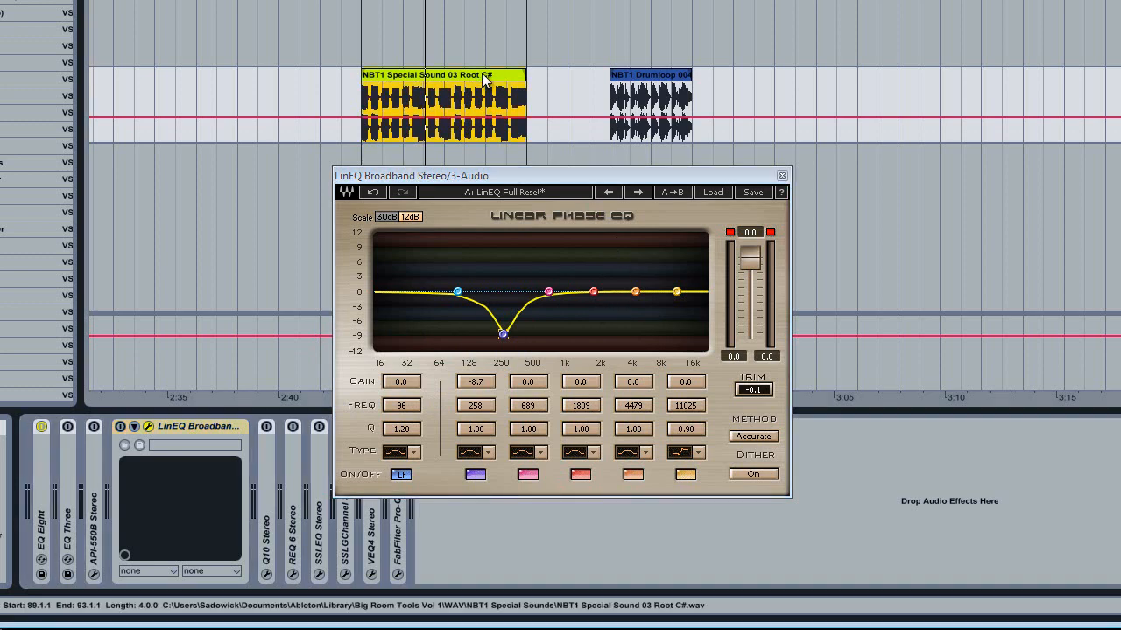
key("space")
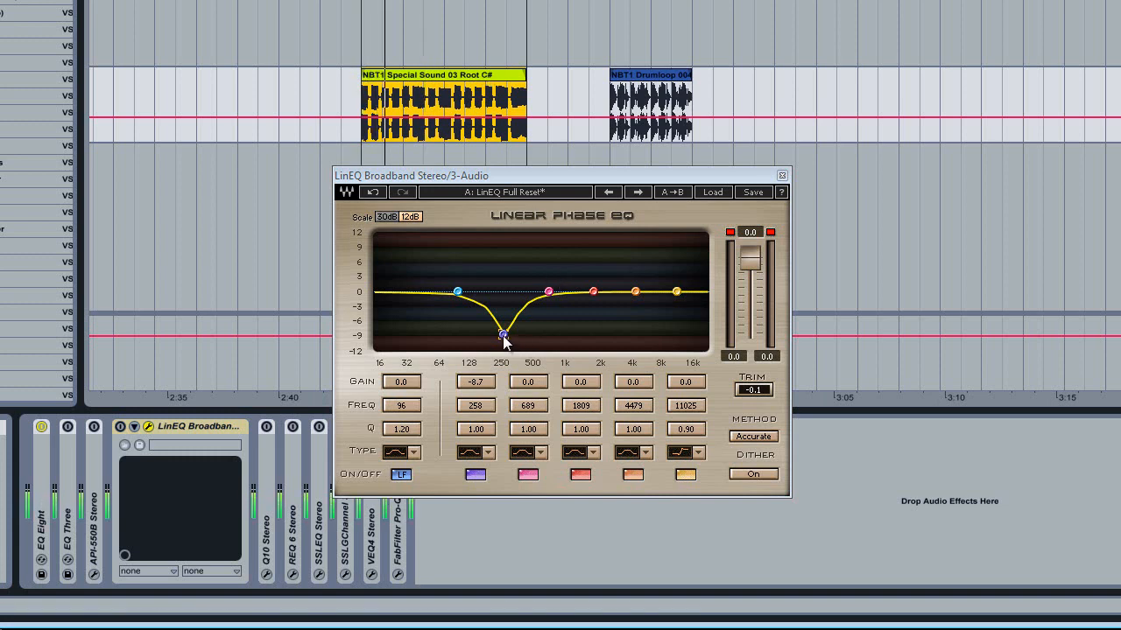
left_click_drag(502, 335, 503, 367)
left_click_drag(497, 291, 523, 412)
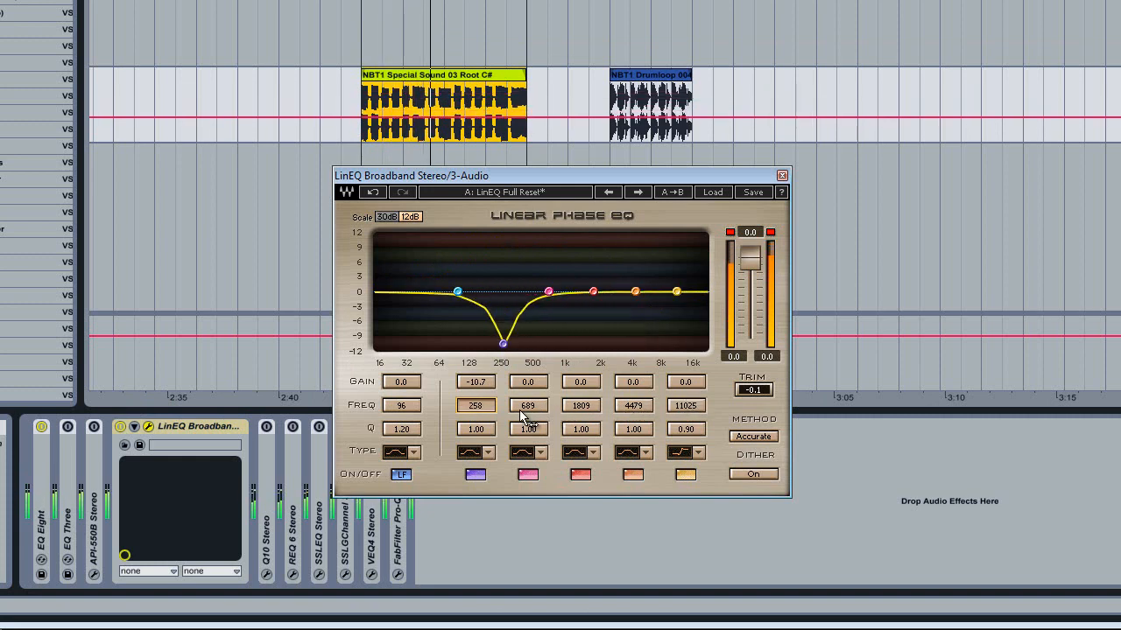
- Set the LinEQ method to Normal and deepen the 258 Hz band's gain to -28.0 dB while auditioning the loop
left_click(744, 435)
left_click(758, 436)
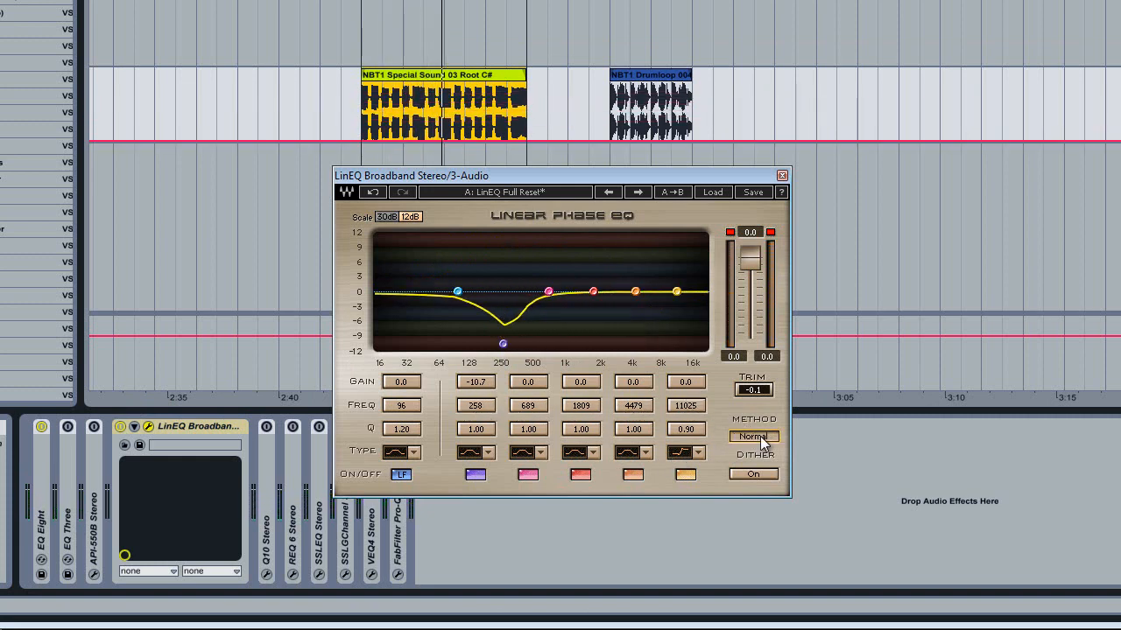
mouse_move(506, 352)
left_mouse_down()
mouse_move(497, 404)
mouse_move(490, 379)
mouse_move(540, 378)
mouse_move(515, 354)
left_mouse_up()
key("space")
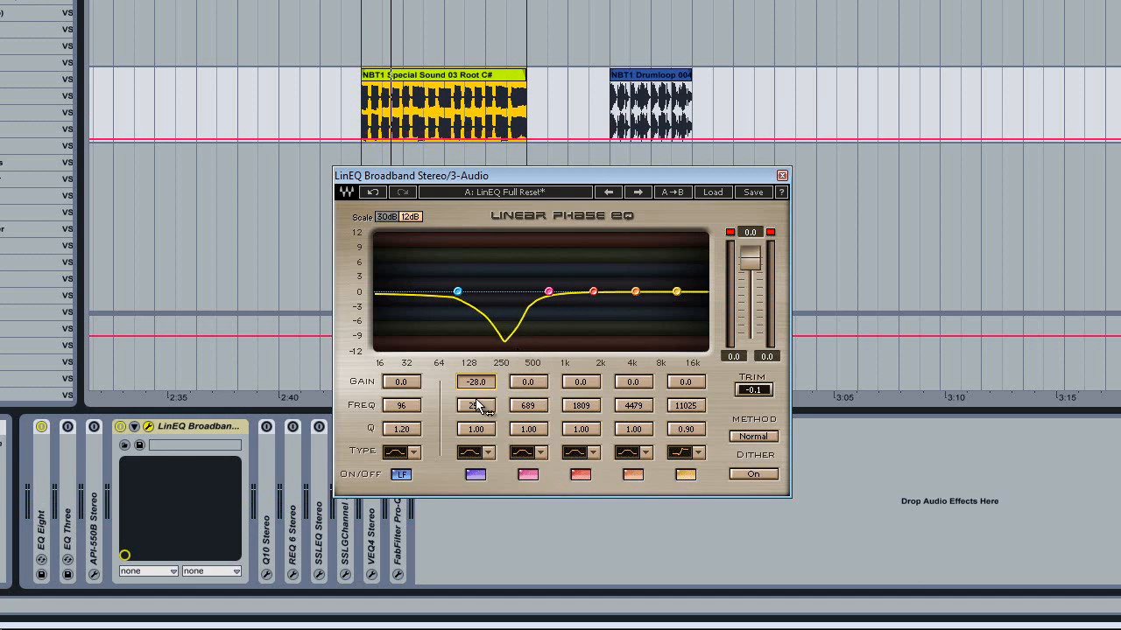
key("space")
mouse_move(495, 403)
left_mouse_down()
mouse_move(636, 402)
mouse_move(492, 424)
left_mouse_up()
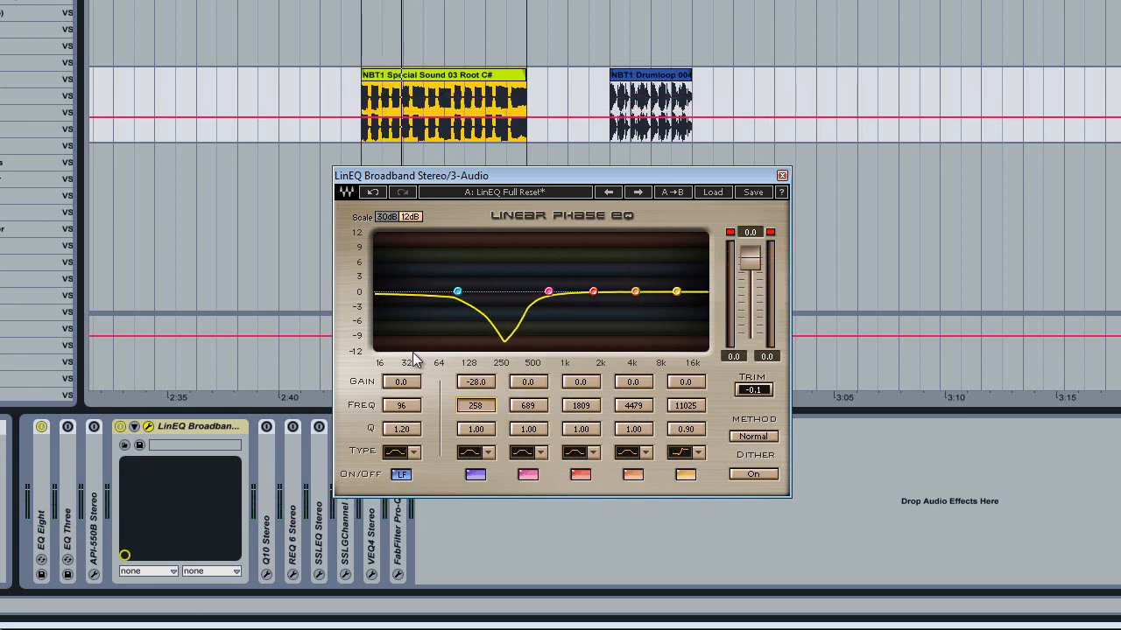
- Close and fold LinEQ Broadband, and open the Q10 Stereo plug-in window over the arrangement
left_click(782, 176)
double_click(163, 424)
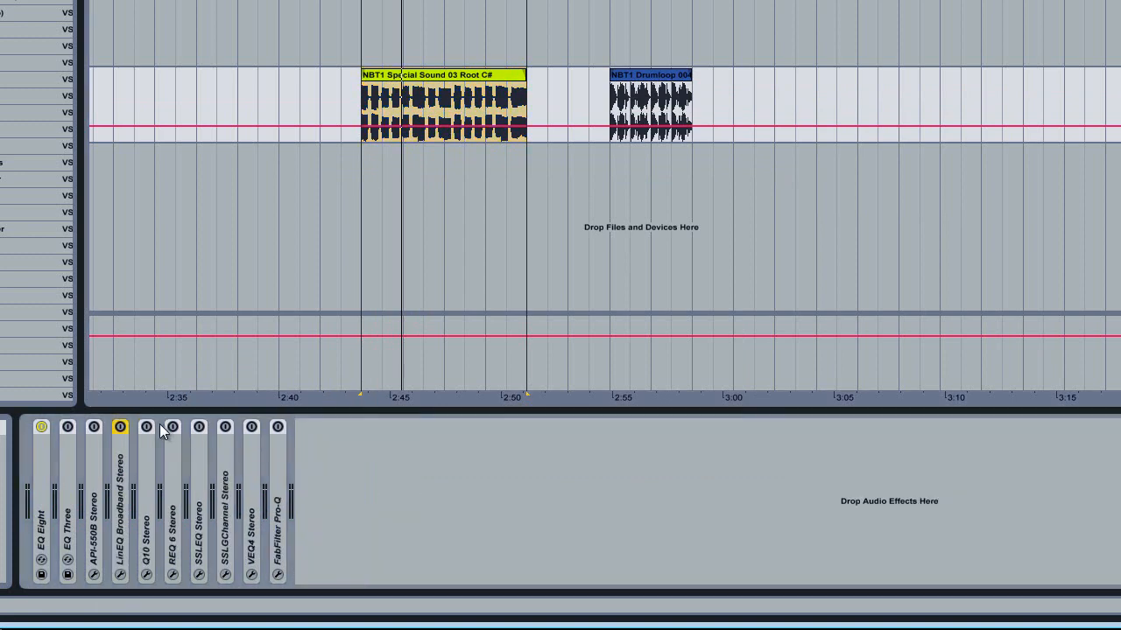
double_click(142, 447)
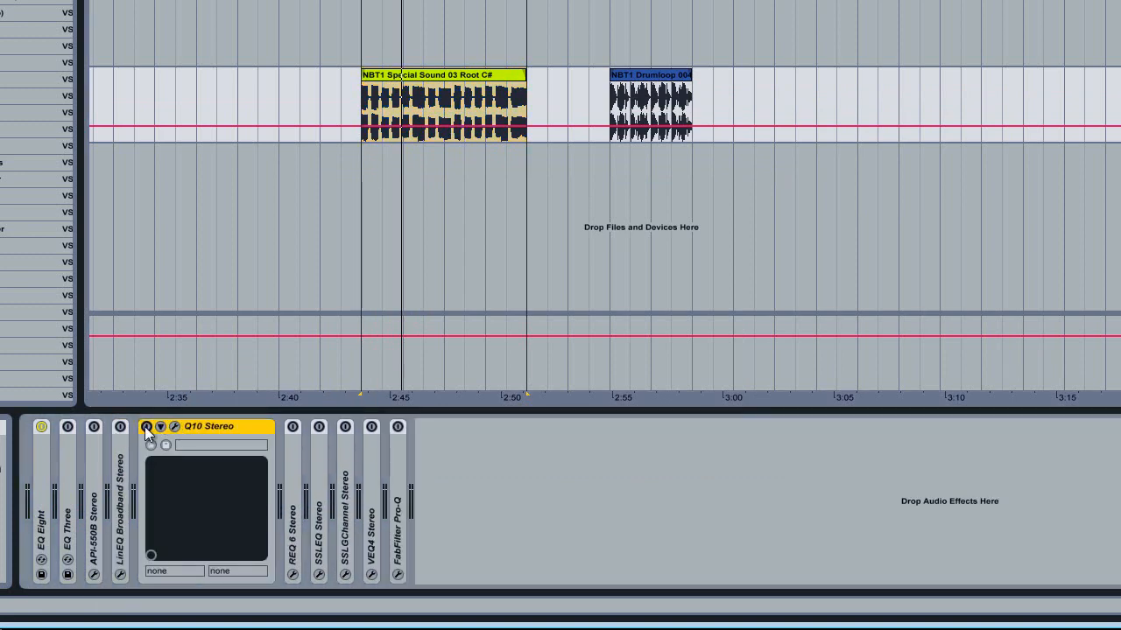
left_click(174, 426)
left_click_drag(389, 4, 604, 125)
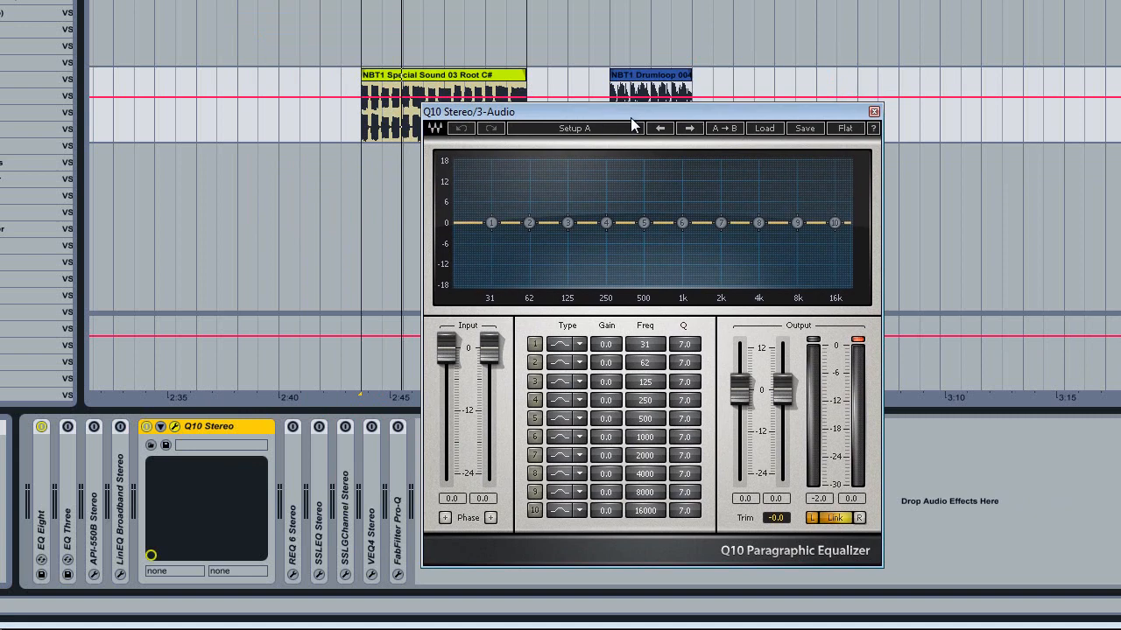
left_click_drag(652, 107, 673, 87)
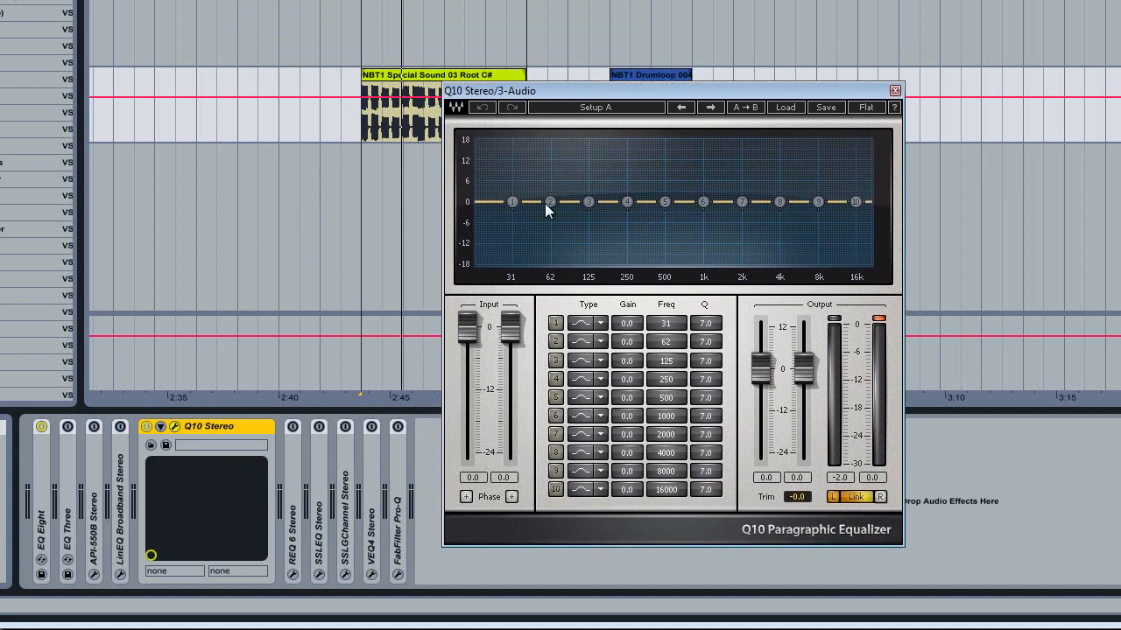
- Shape Q10's curve with band 2 at 81 Hz and -4.5 dB, band 8 at 2689 Hz and 6.7 dB, band 9 at 8537 Hz and 7.0 dB
left_click_drag(553, 215, 554, 244)
left_click_drag(552, 294, 745, 375)
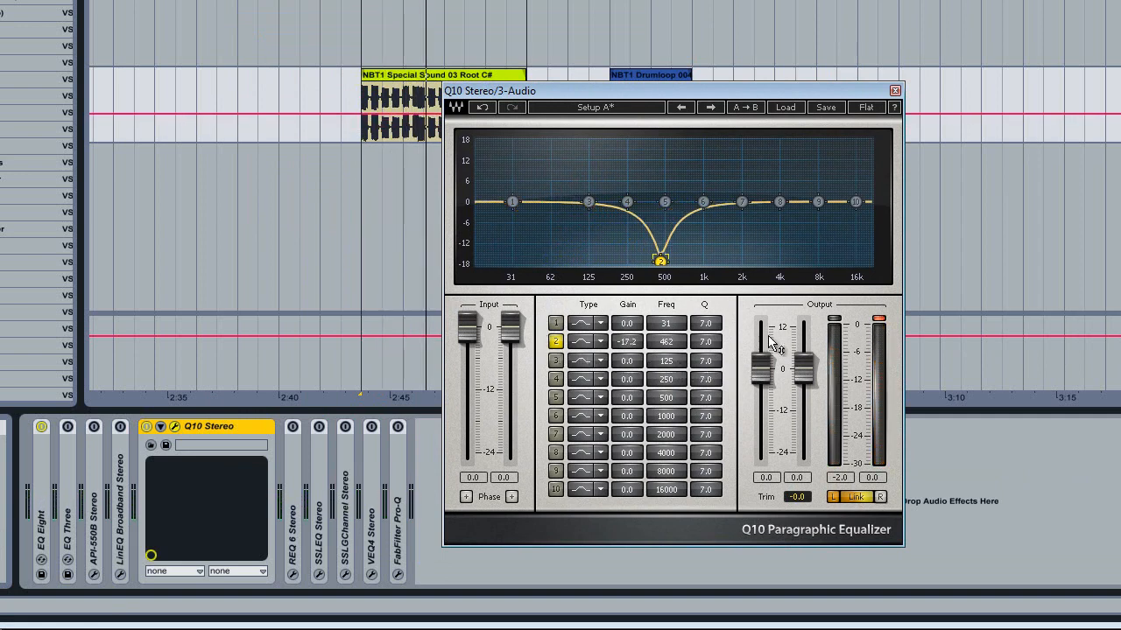
left_click_drag(662, 261, 588, 325)
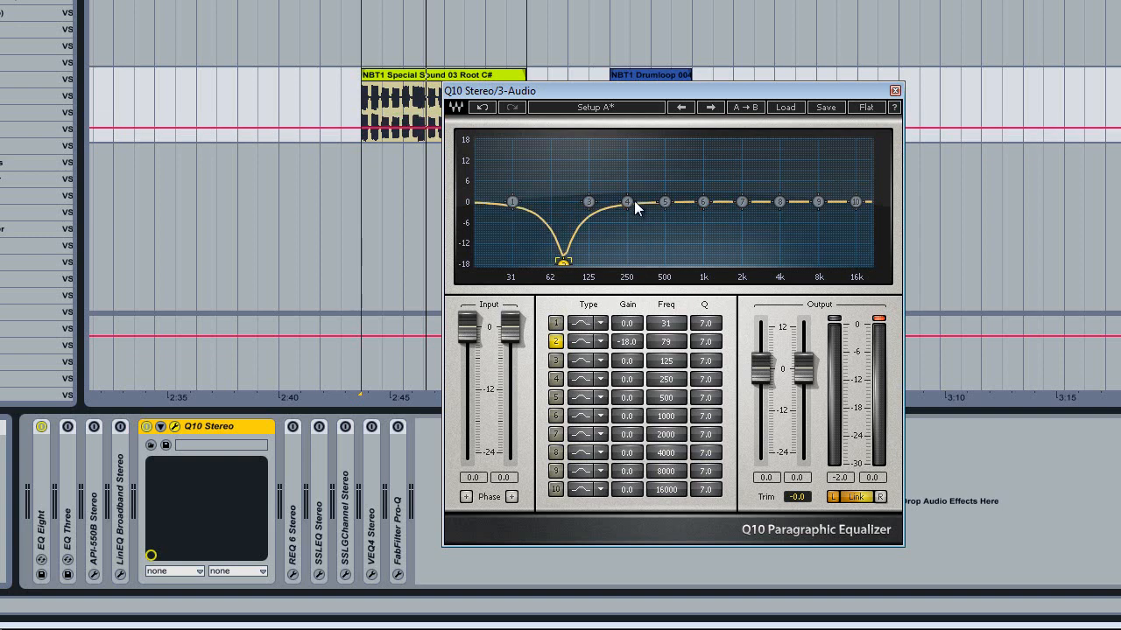
left_click_drag(563, 261, 569, 140)
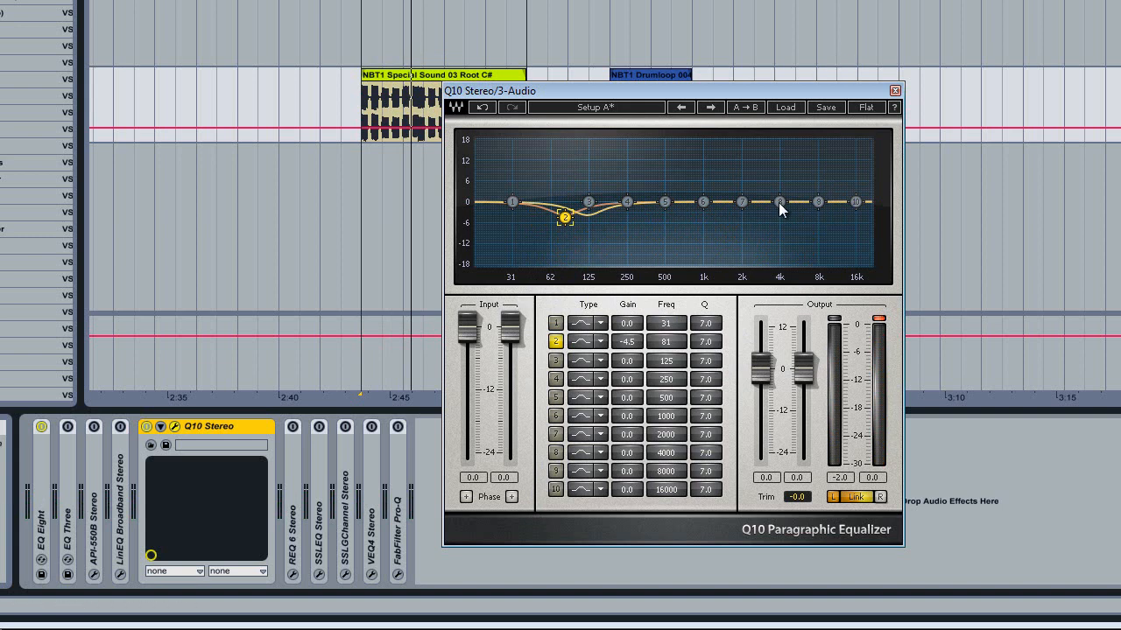
left_click_drag(778, 202, 754, 185)
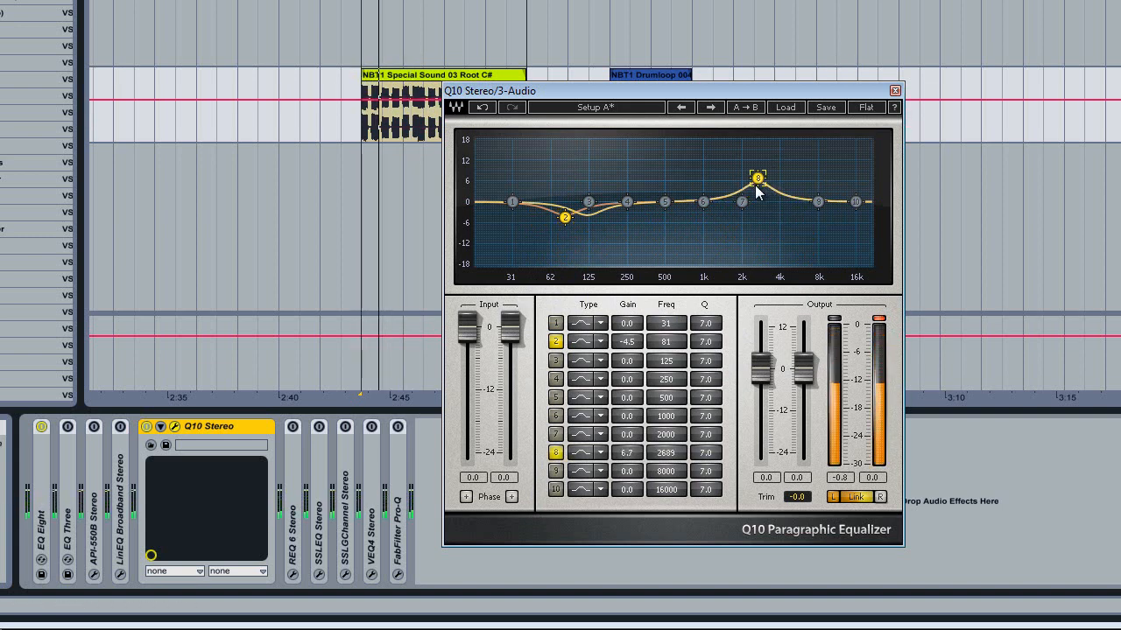
left_click_drag(817, 202, 821, 178)
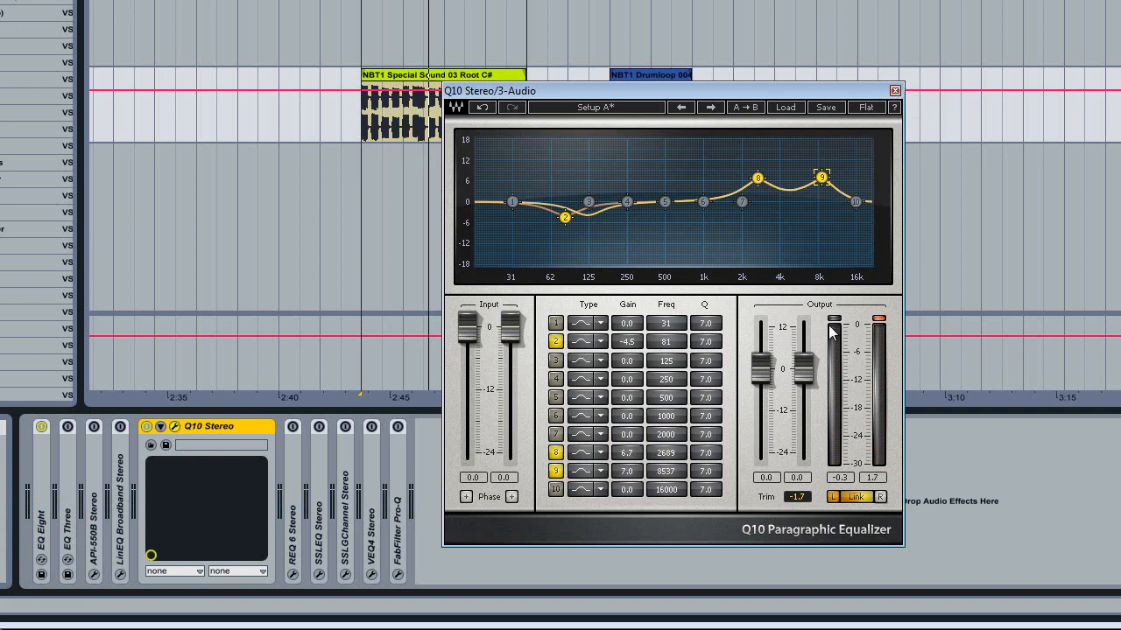
- Close, deactivate and fold Q10 Stereo, and open the enabled REQ 6 Stereo plug-in window over the arrangement
left_click(895, 91)
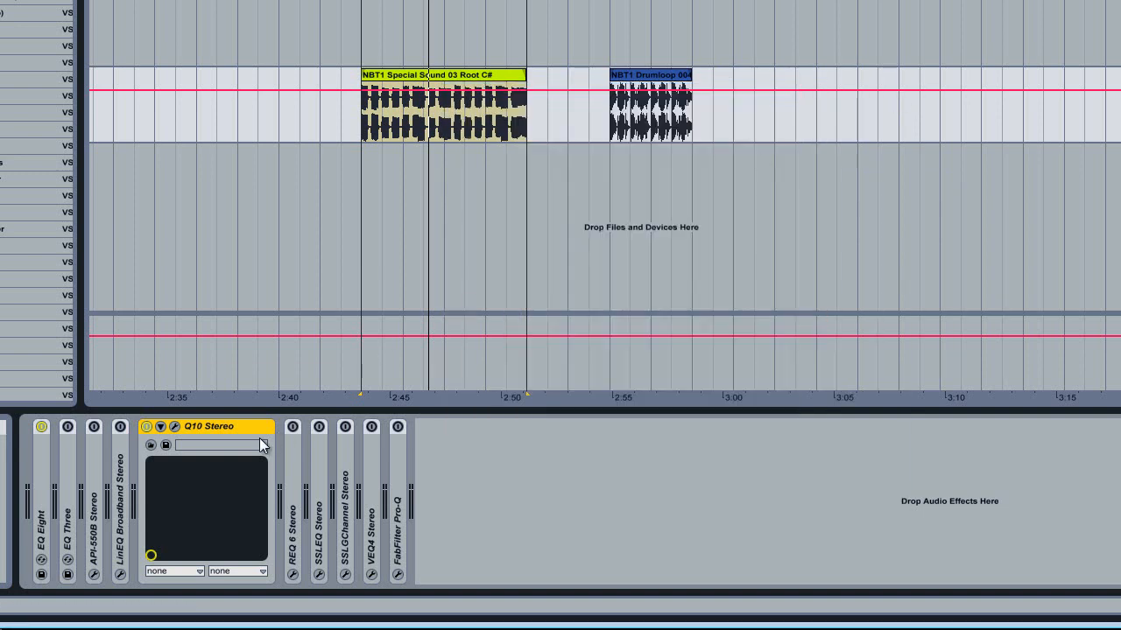
left_click(160, 426)
double_click(176, 454)
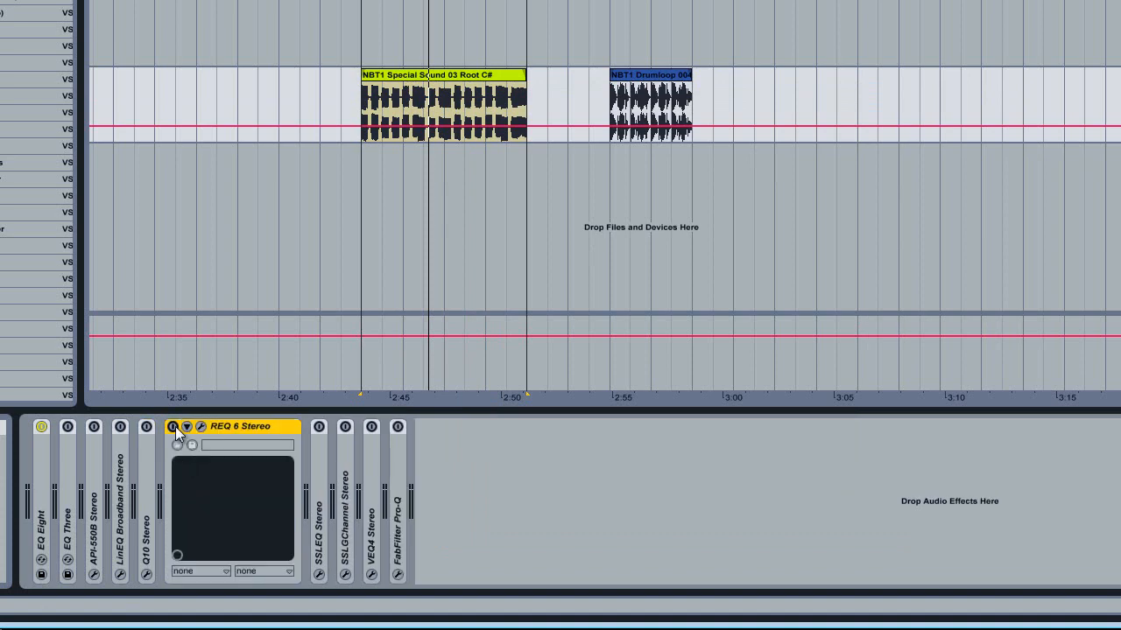
left_click(174, 426)
left_click(202, 426)
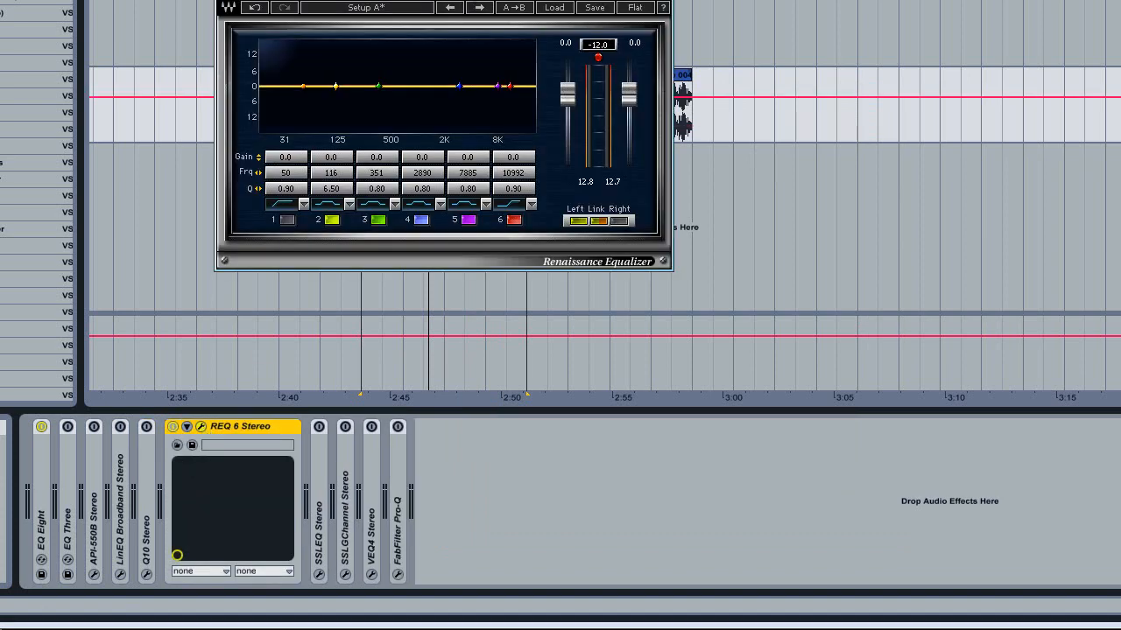
left_click_drag(472, 5, 623, 145)
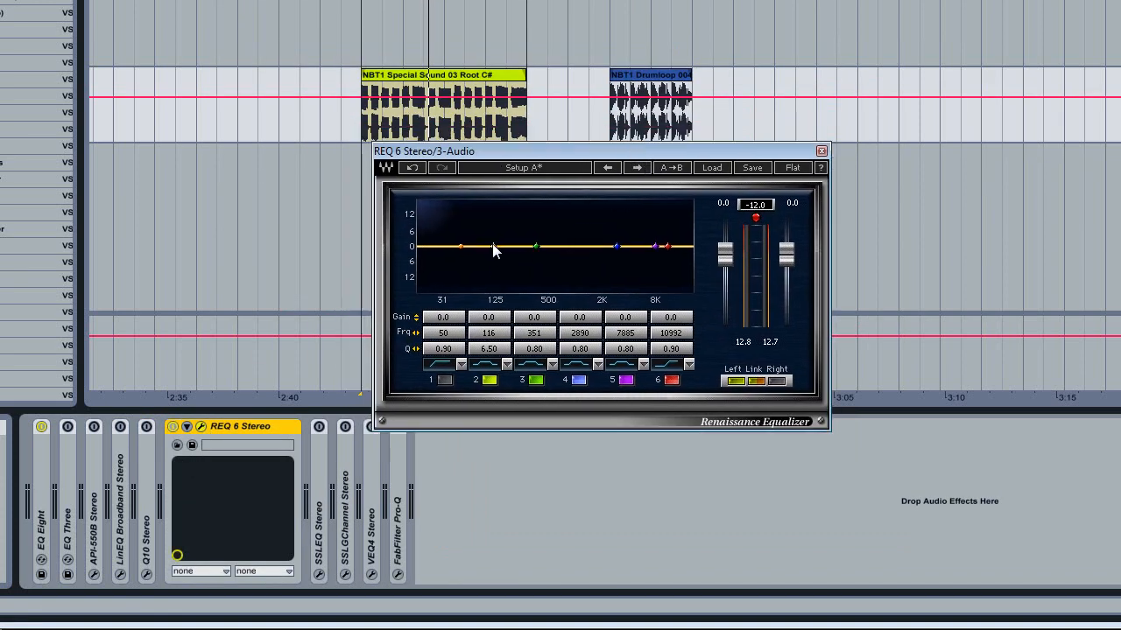
- Cut REQ 6's band 2 to -15.8 dB at 126 Hz and band 3 to -5.3 dB at 285 Hz
left_click_drag(494, 251, 449, 477)
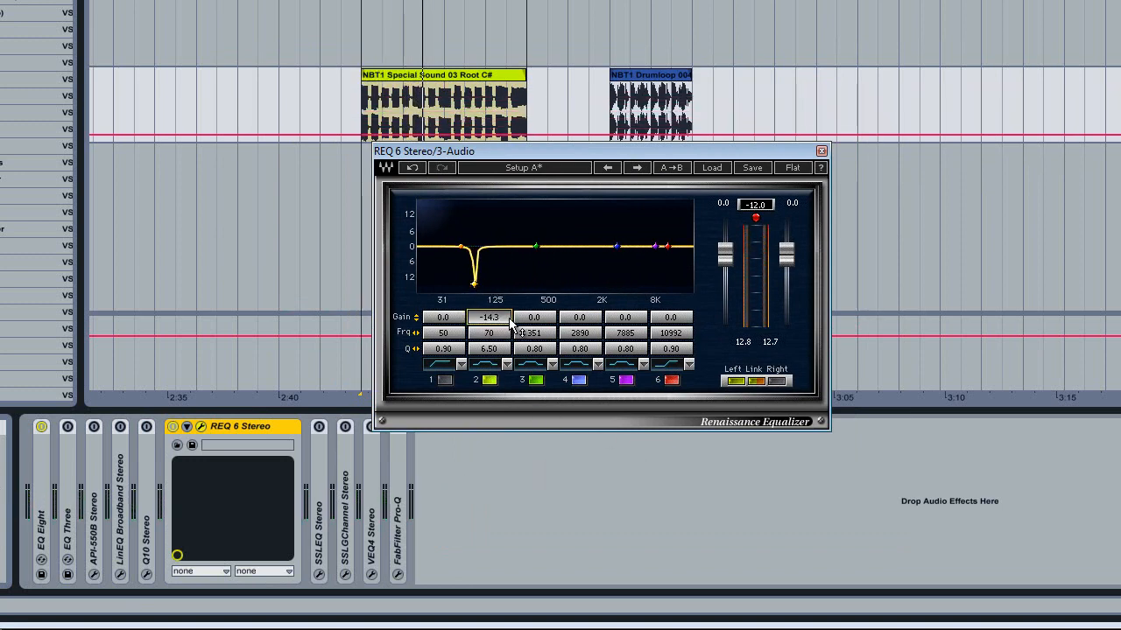
left_click_drag(495, 318, 540, 308)
left_click_drag(534, 251, 528, 260)
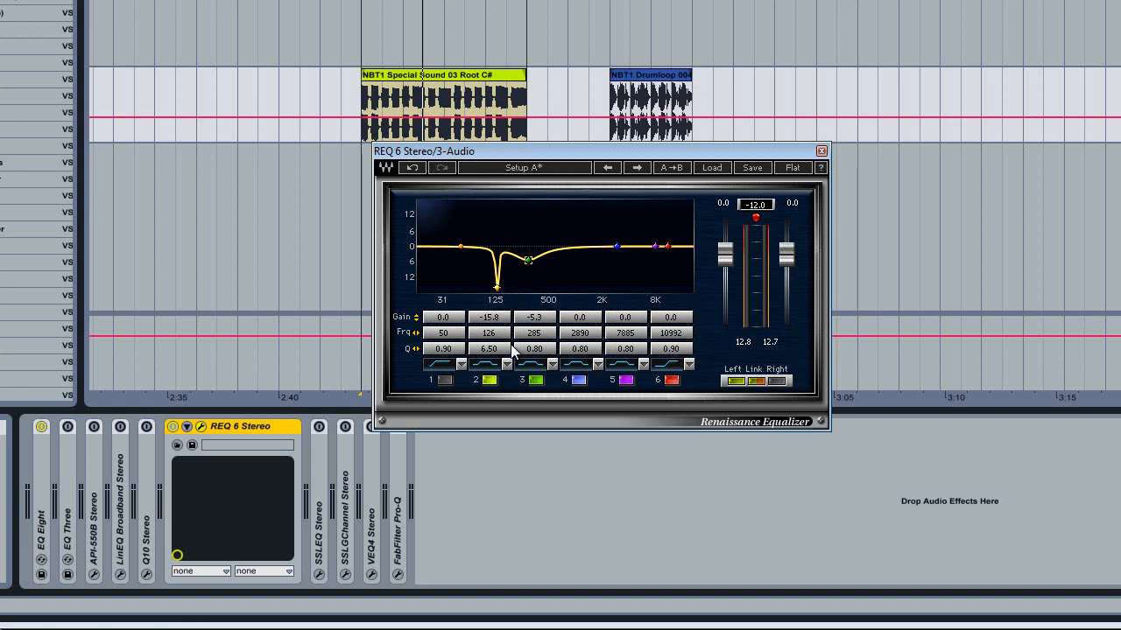
- Loop the NBT1 Drumloop 004 clip and set REQ 6's band 1 to 17 Hz with 1.0 dB gain while auditioning it
right_click(664, 77)
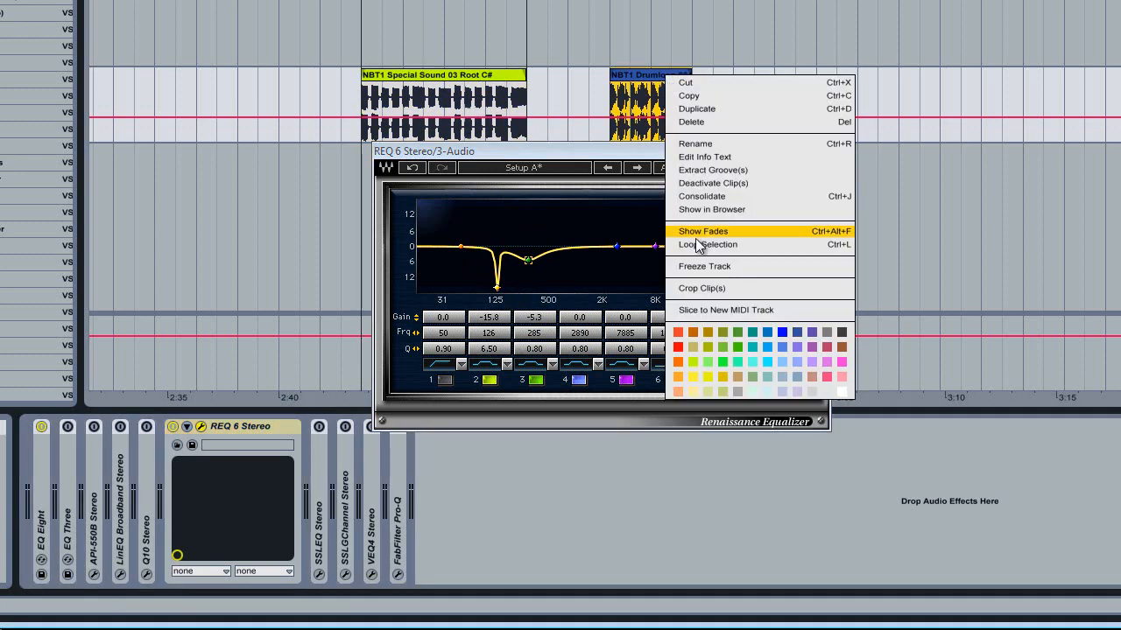
left_click(695, 244)
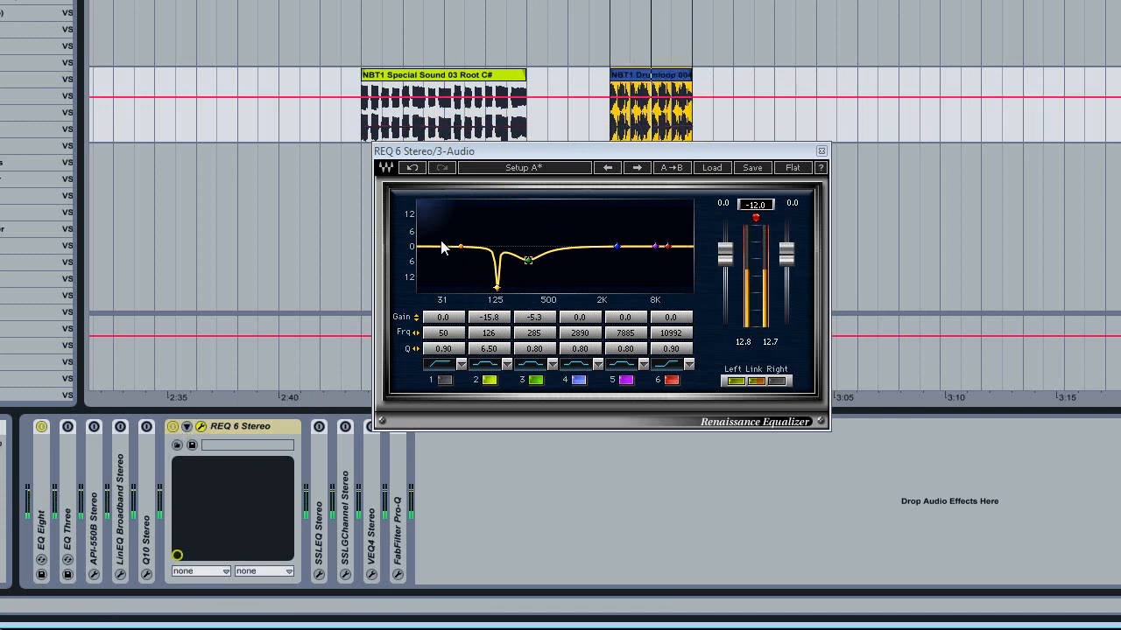
left_click_drag(460, 246, 296, 250)
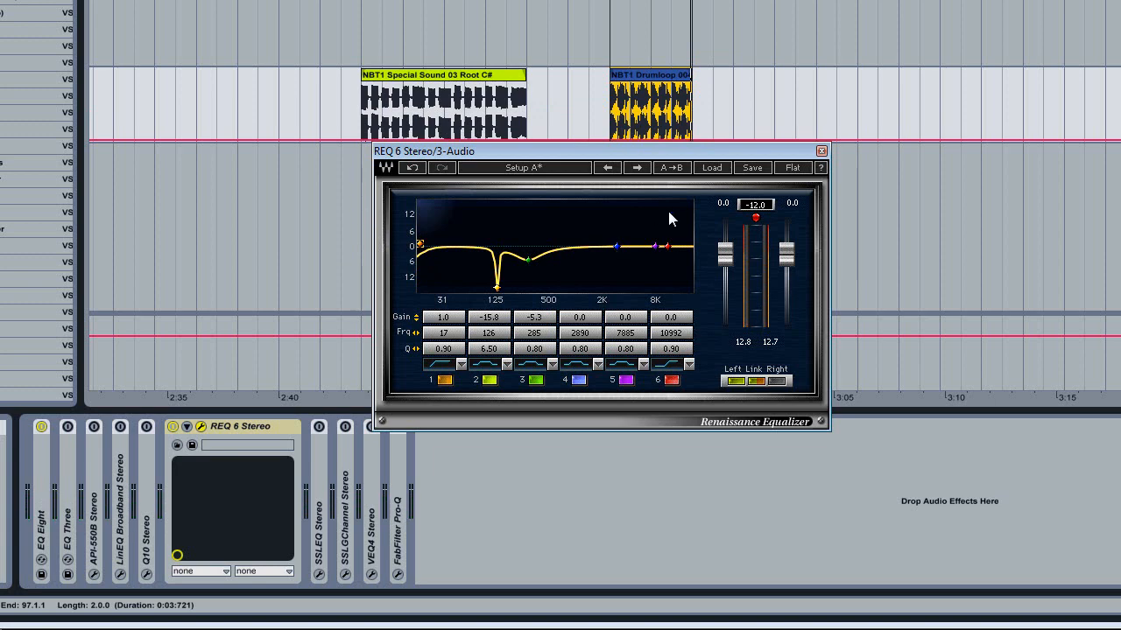
- Close, deactivate and fold REQ 6 Stereo, and open the SSLEQ Stereo window just below the audio clips
left_click(822, 151)
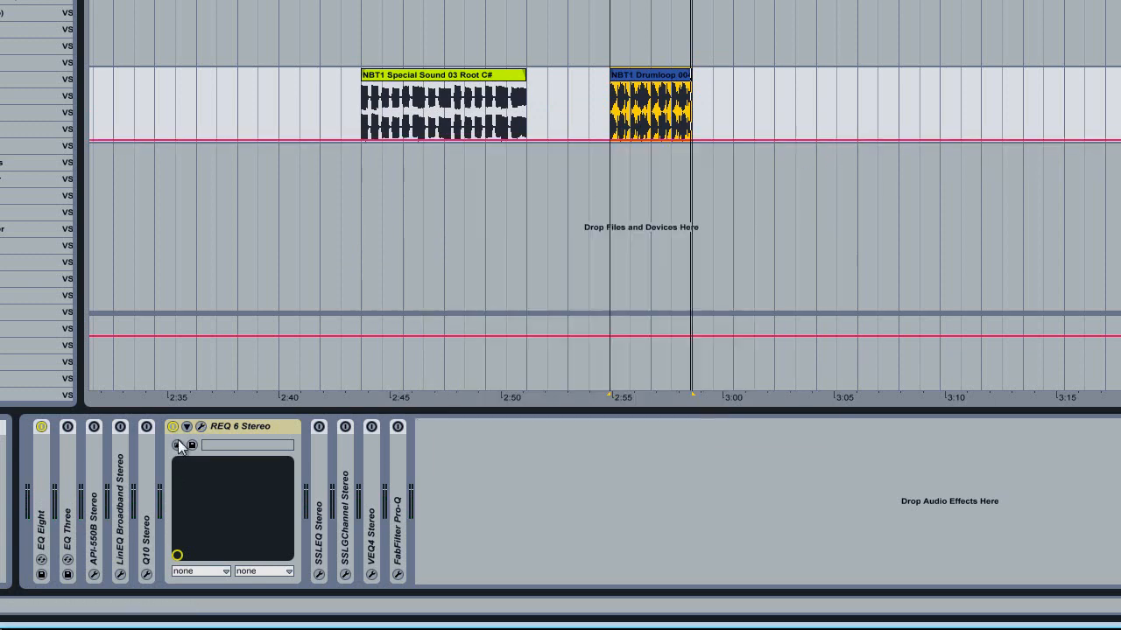
left_click(253, 426)
double_click(253, 426)
double_click(201, 471)
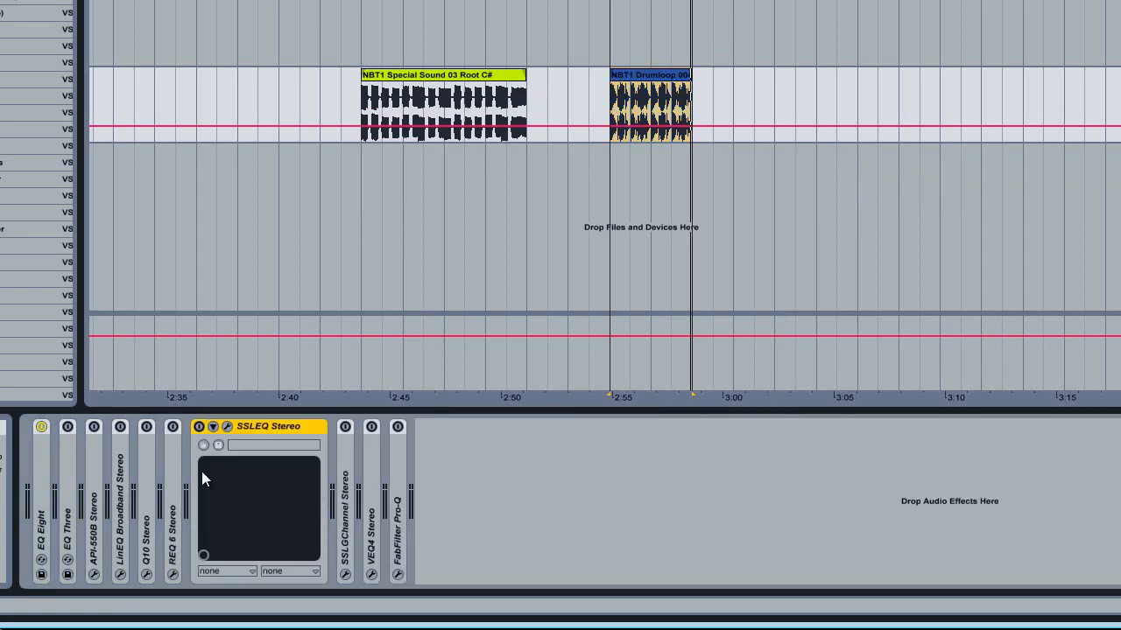
left_click(226, 427)
left_click_drag(512, 4, 539, 156)
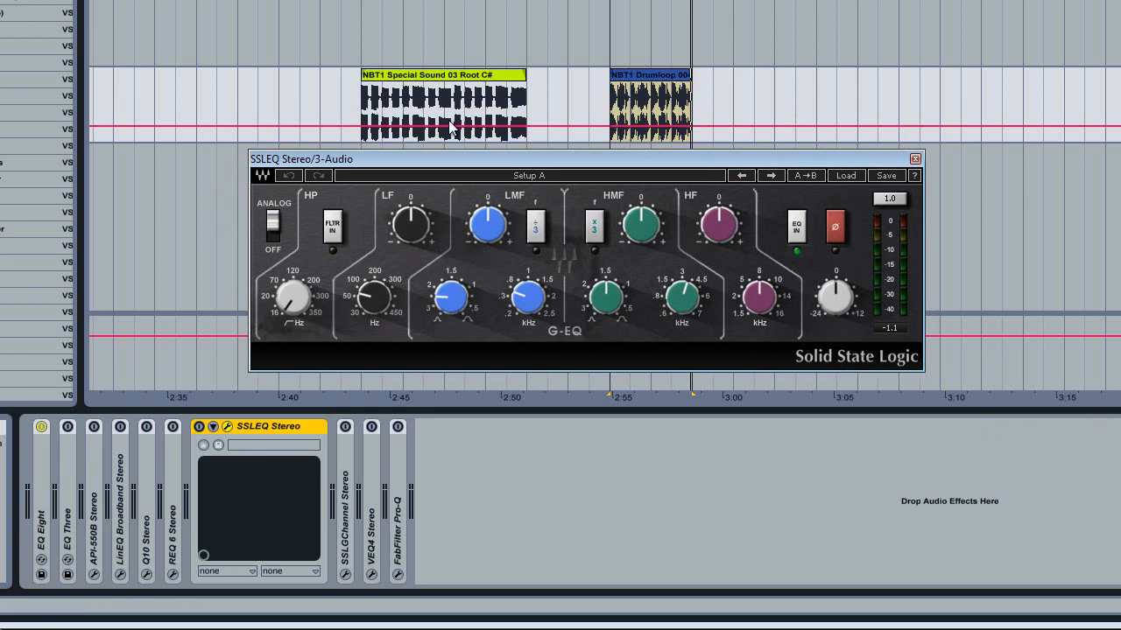
left_click_drag(505, 164, 514, 174)
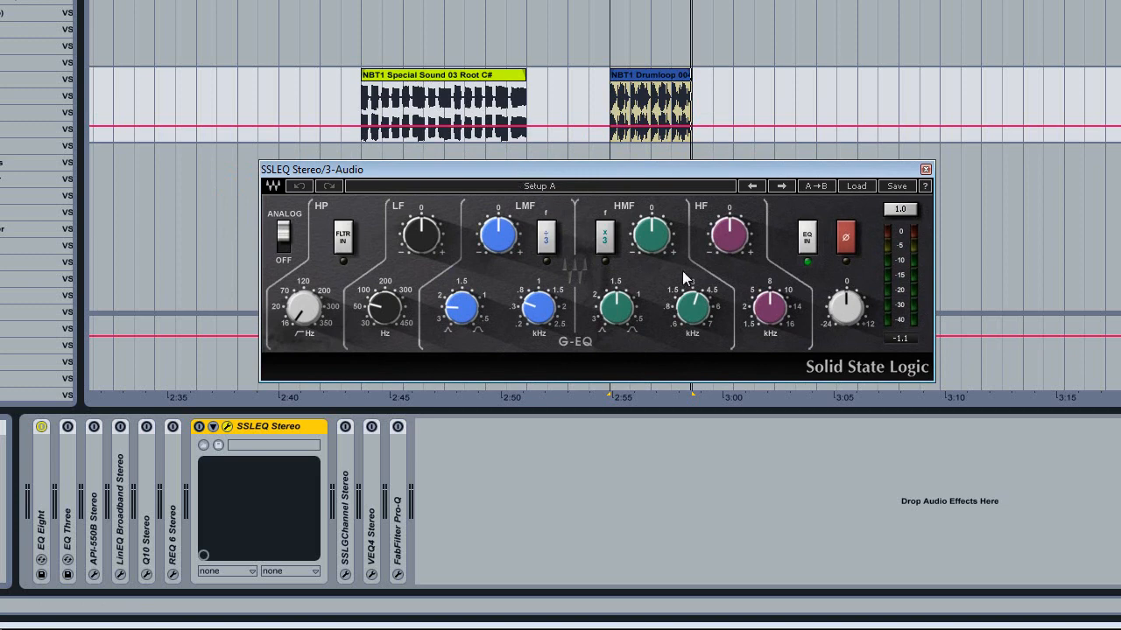
left_click_drag(649, 171, 653, 151)
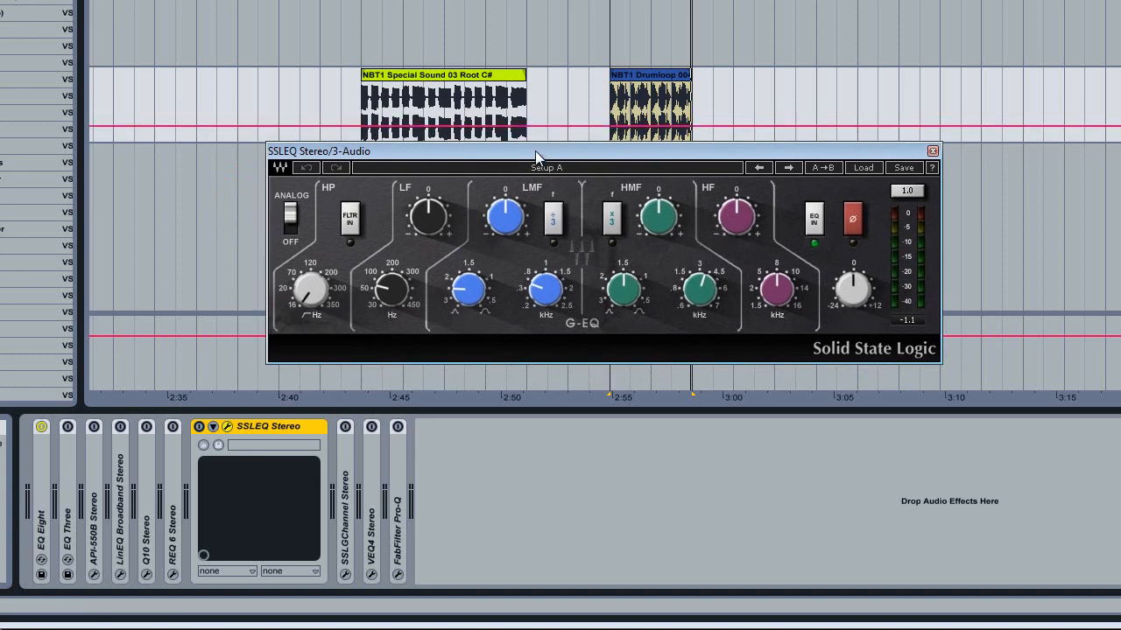
left_click_drag(533, 150, 522, 140)
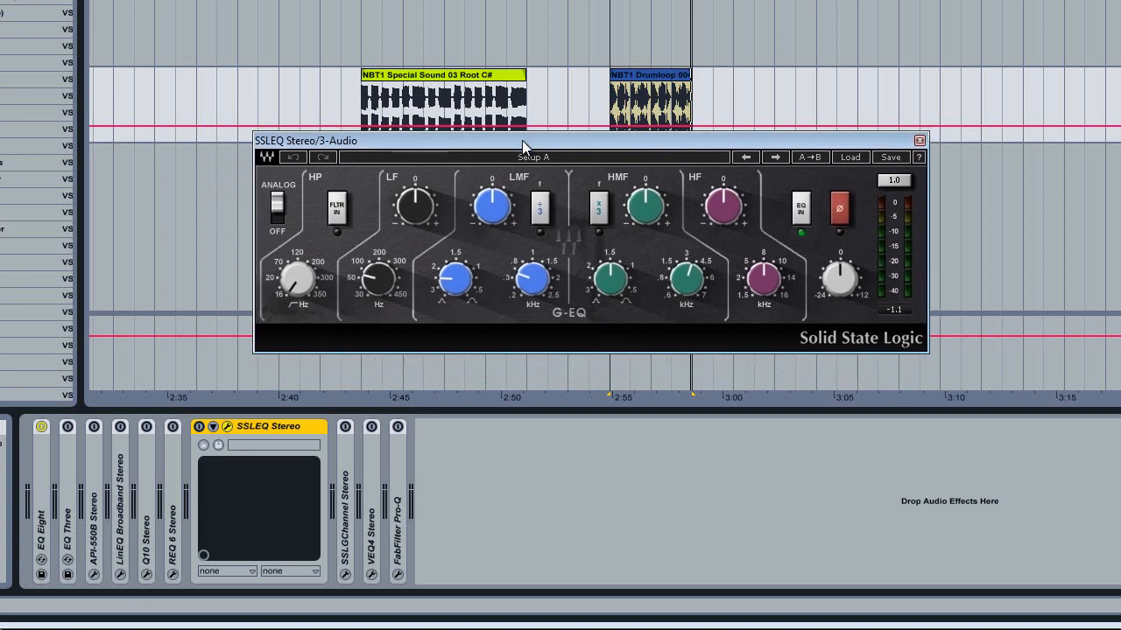
- Enable SSLEQ after trying its Analog switch, and set the HMF band to 6.16 kHz with 2.44 dB gain over the drum loop
left_click(277, 206)
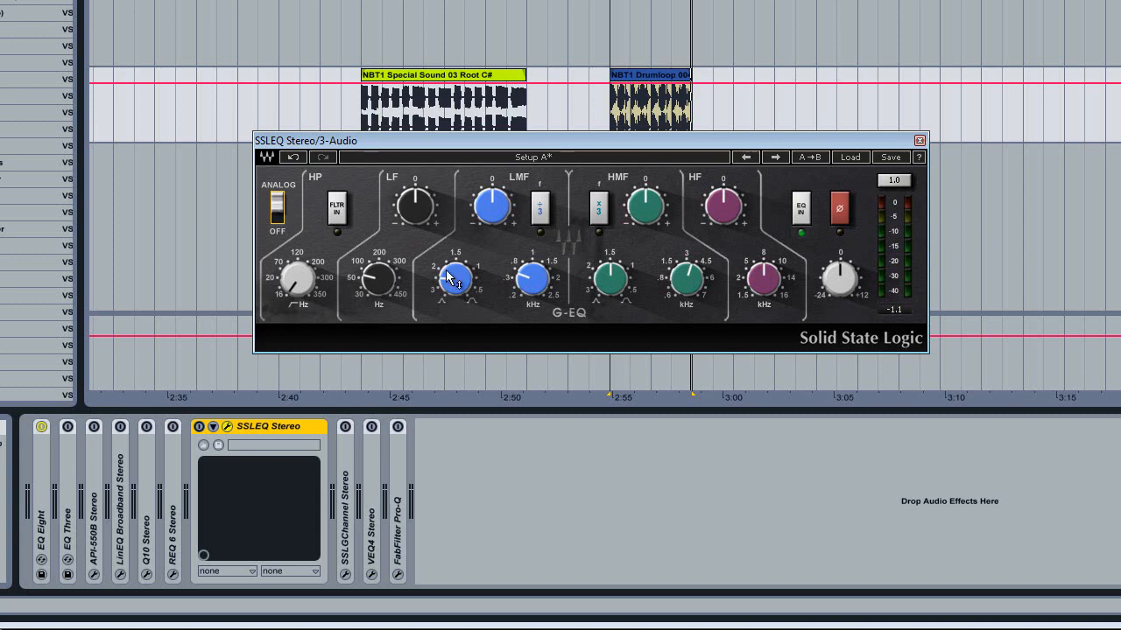
left_click(199, 425)
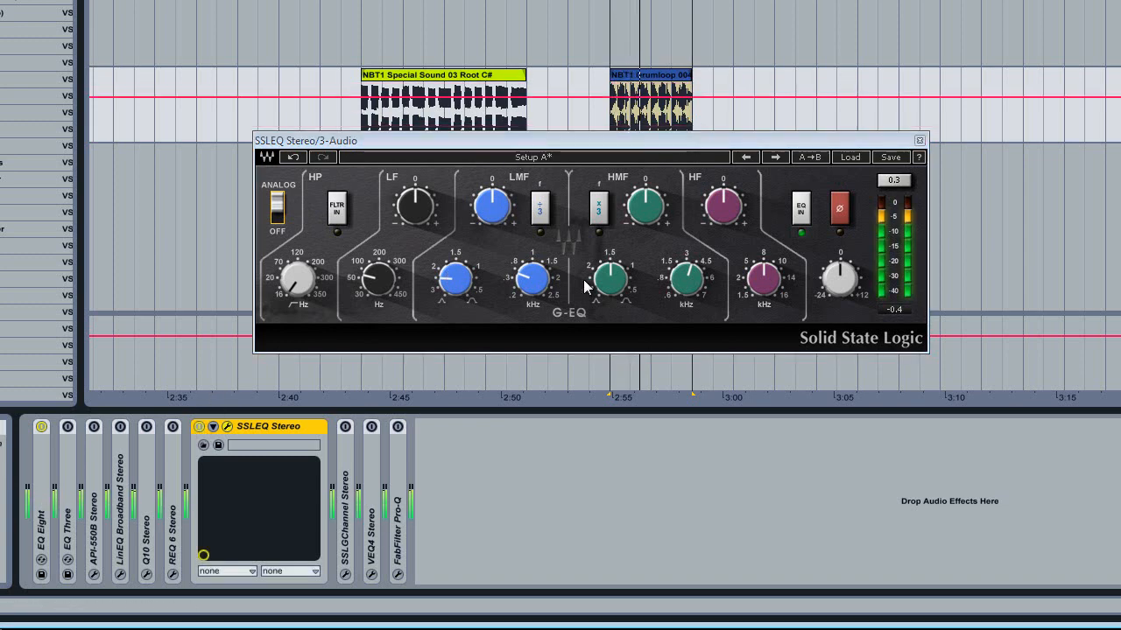
mouse_move(503, 211)
left_mouse_down()
mouse_move(527, 118)
mouse_move(523, 219)
mouse_move(523, 208)
left_mouse_up()
left_click_drag(650, 204, 637, 252)
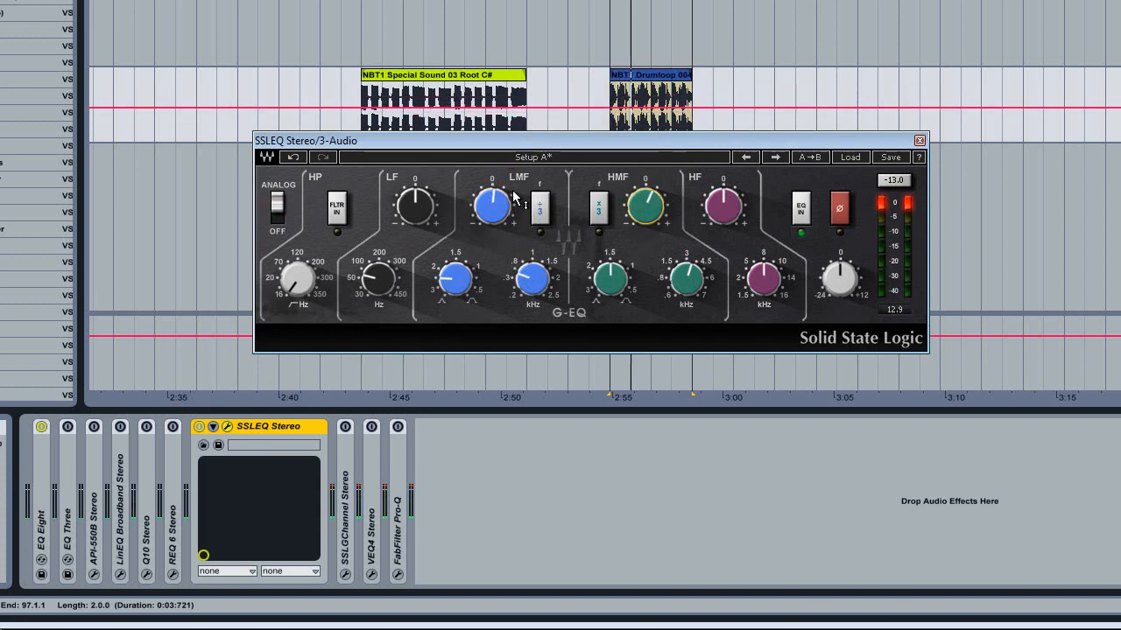
left_click_drag(686, 287, 691, 149)
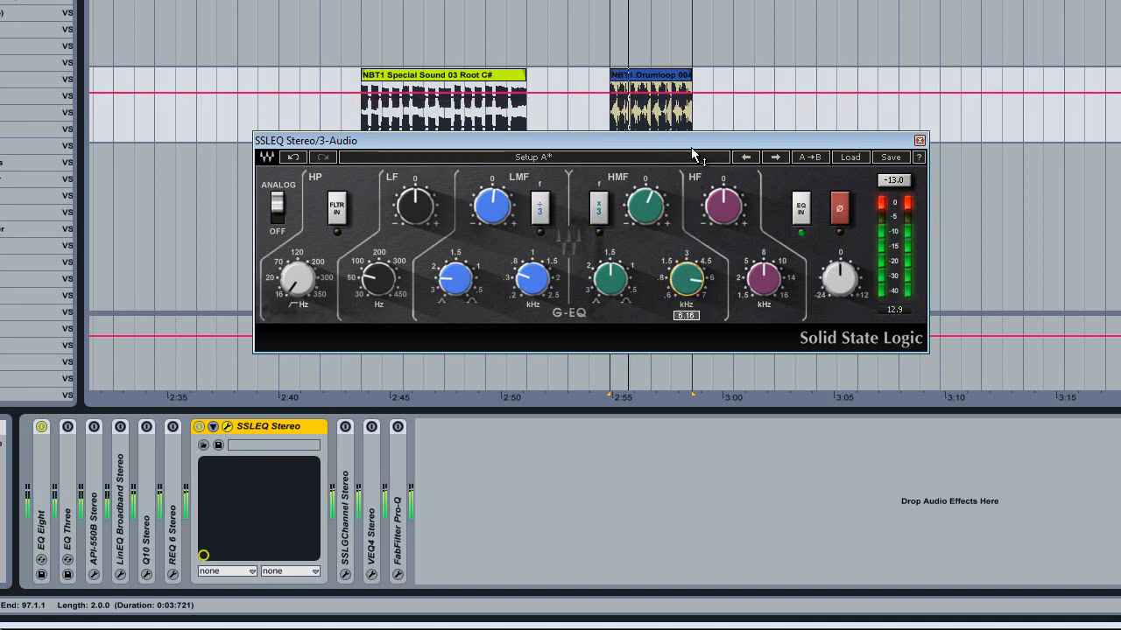
left_click_drag(658, 212, 659, 213)
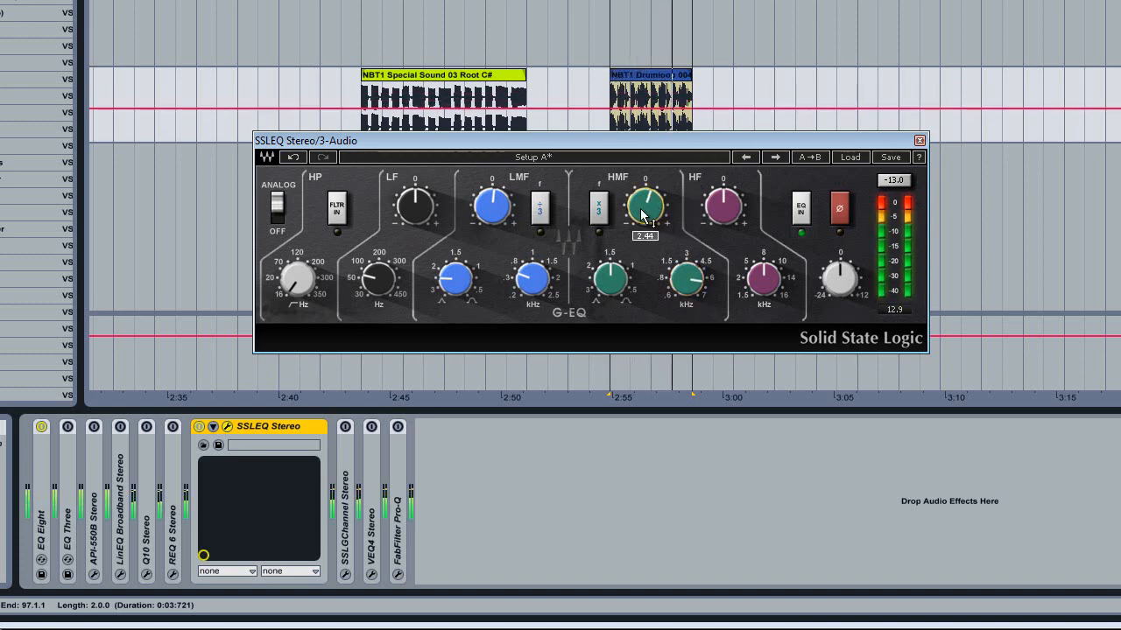
- Boost SSLEQ's LF gain and sweep the LF frequency from 41 Hz up beyond 300 Hz while auditioning the drum loop
left_click(417, 214)
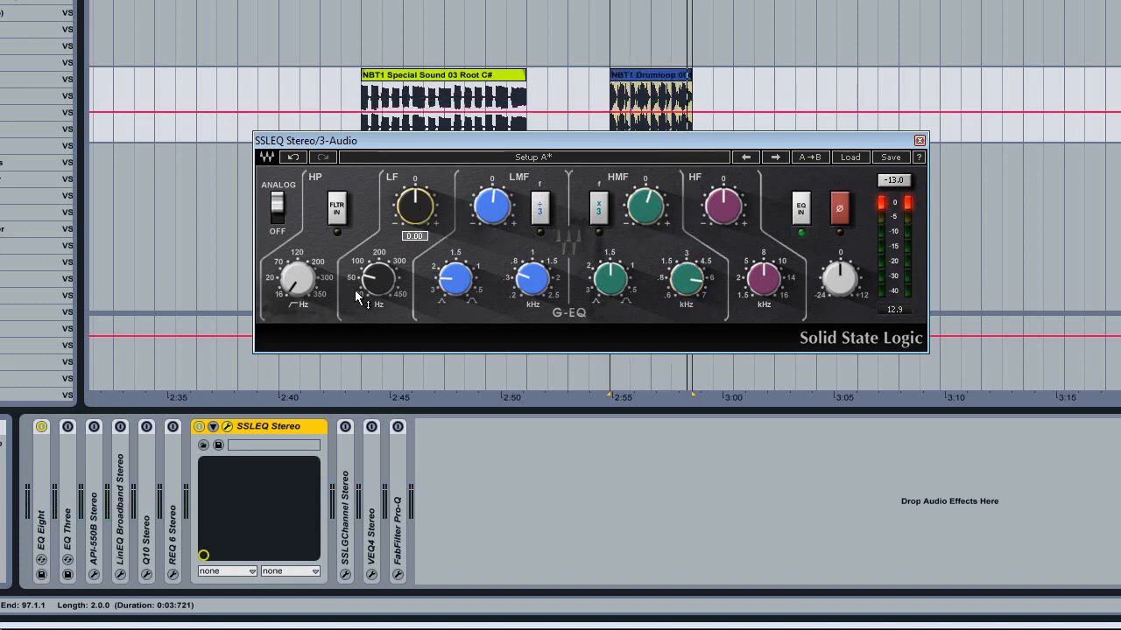
left_click_drag(376, 277, 358, 316)
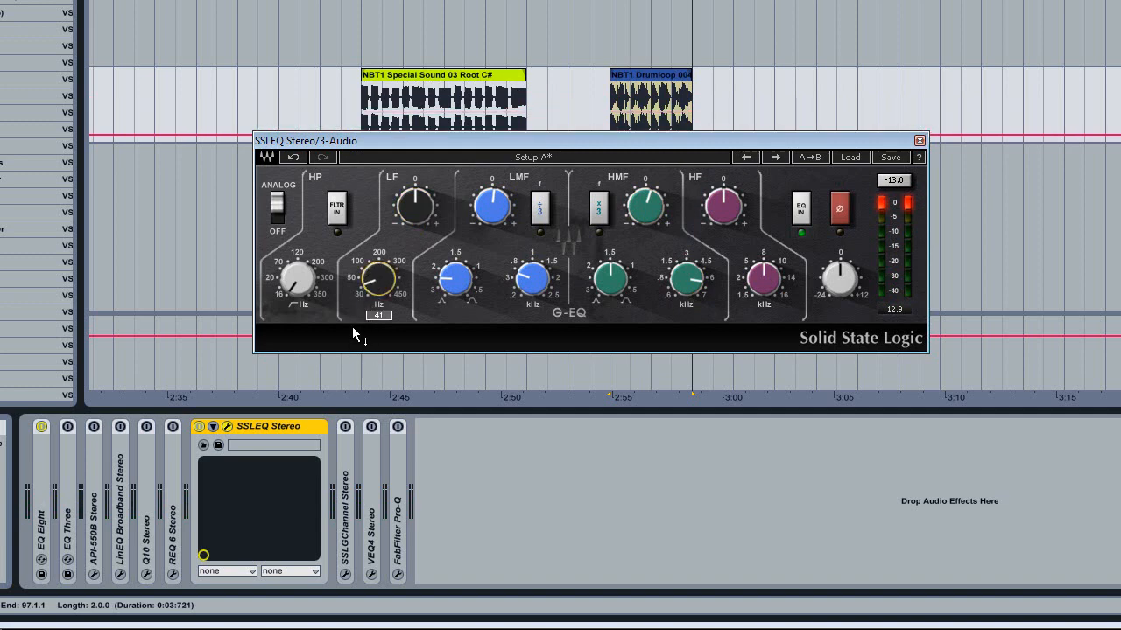
left_click_drag(429, 218, 430, 143)
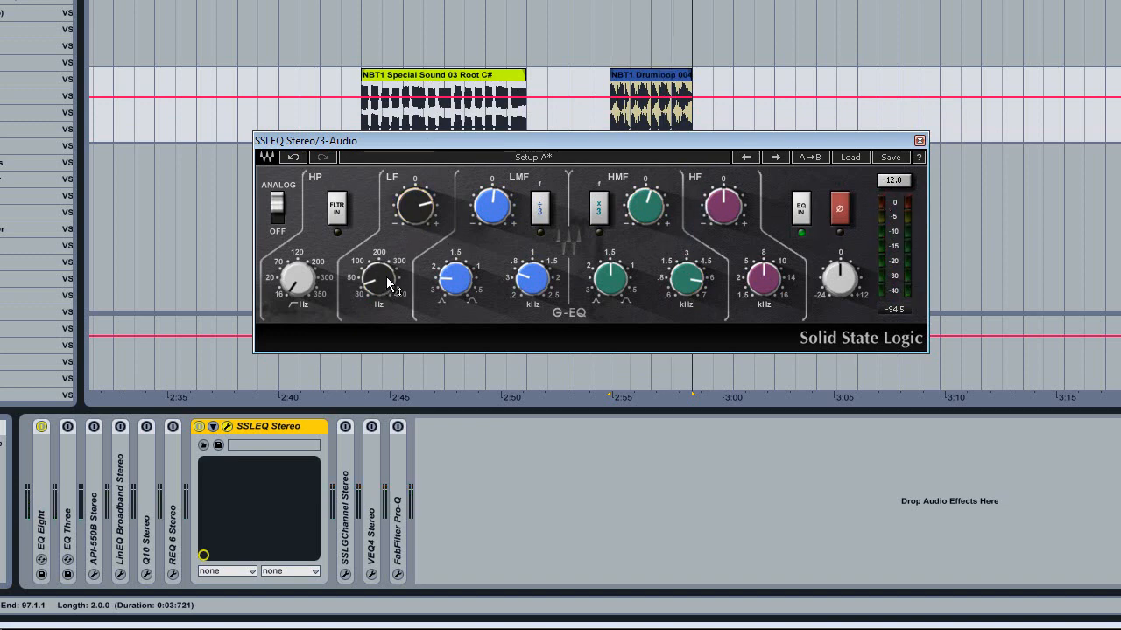
left_click_drag(381, 294, 379, 4)
left_click_drag(415, 206, 416, 186)
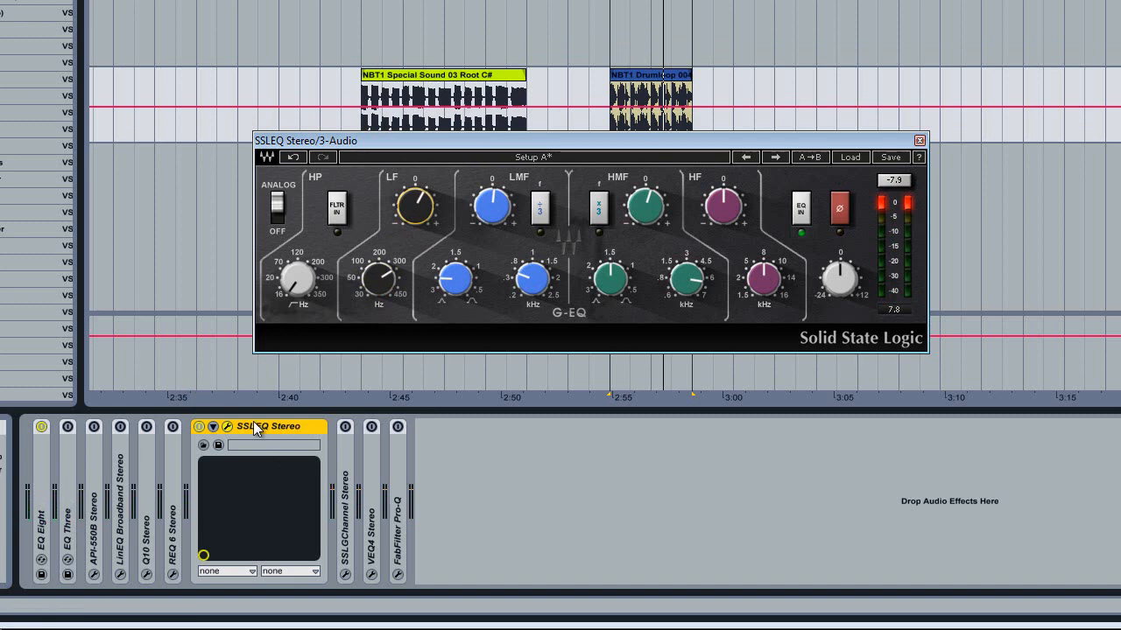
- Deactivate, close and fold SSLEQ Stereo, and open the SSLGChannel Stereo plug-in window over the arrangement
left_click(199, 426)
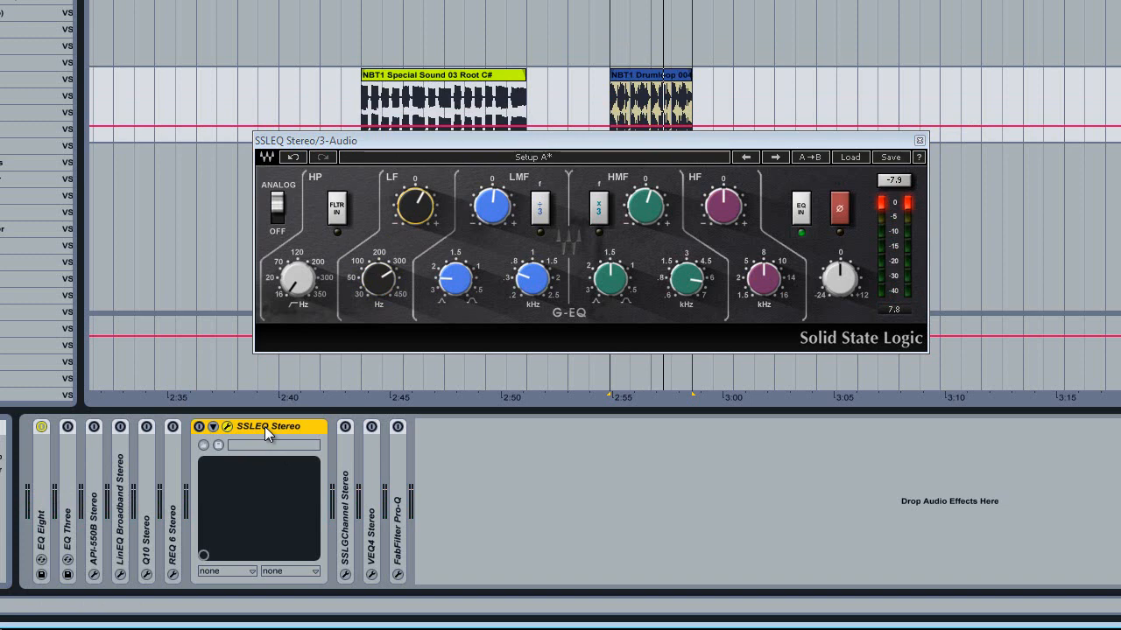
left_click(919, 140)
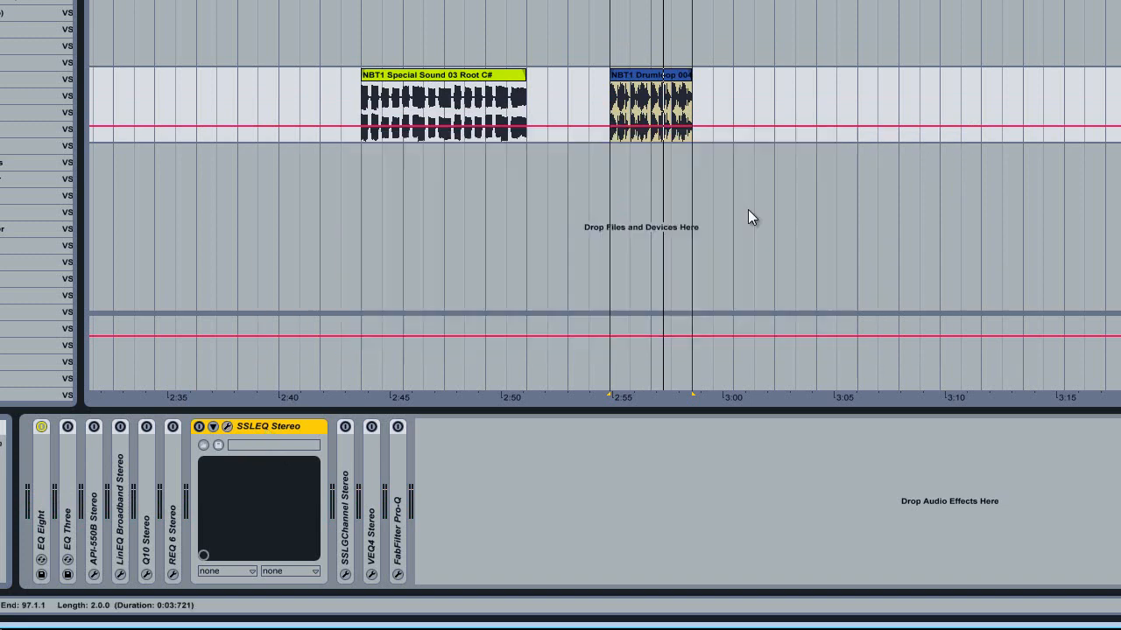
double_click(252, 426)
double_click(223, 462)
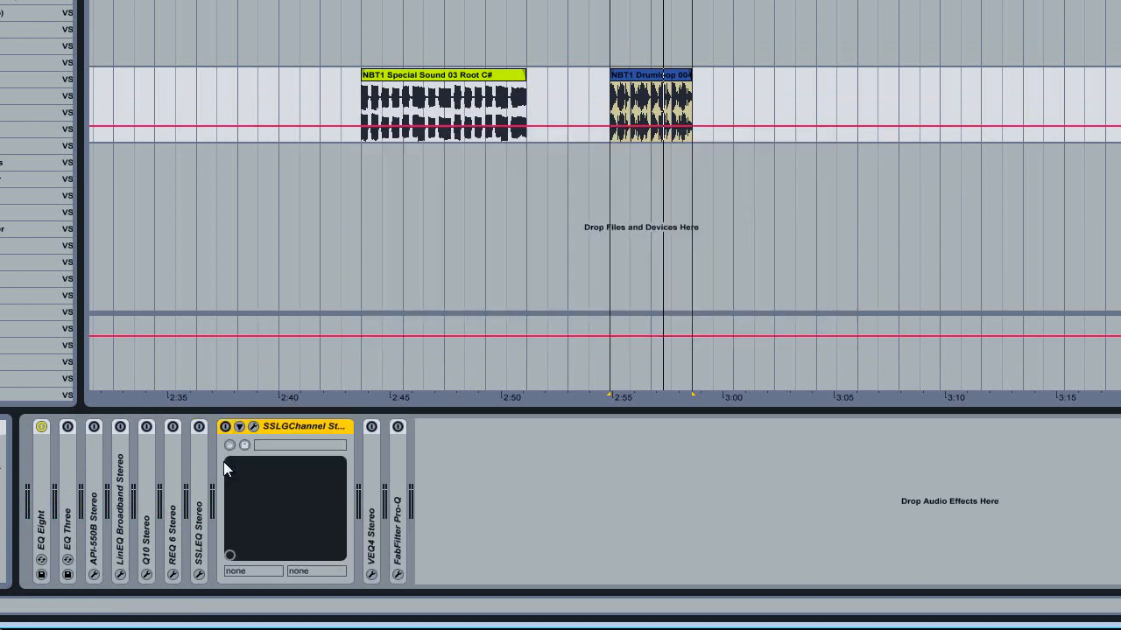
left_click(250, 425)
left_click_drag(398, 0, 512, 6)
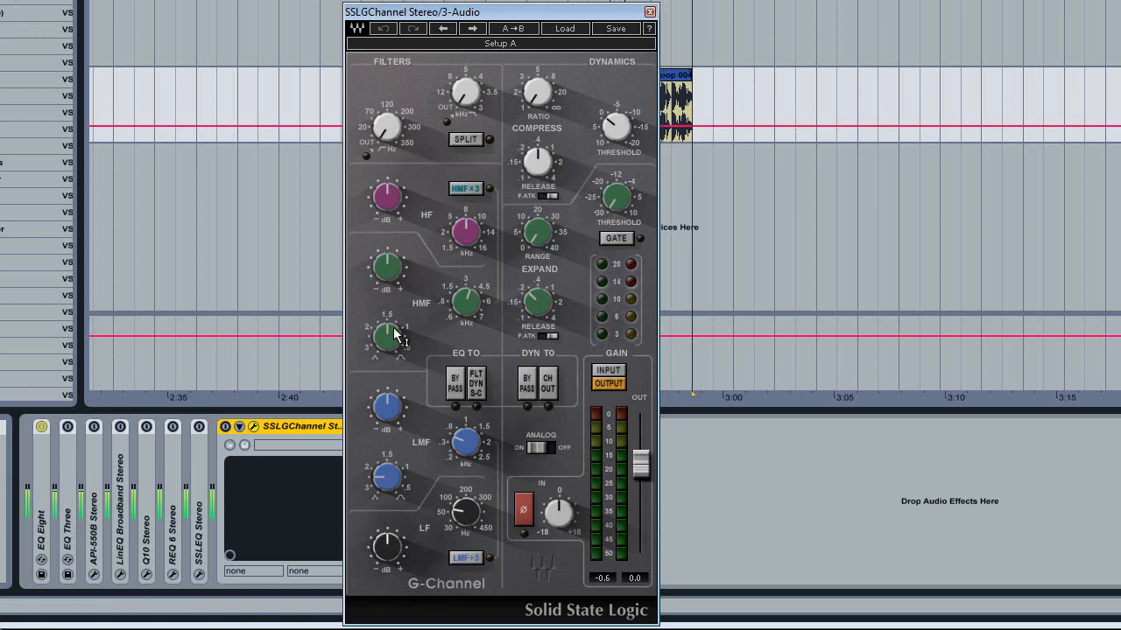
- Enable SSLGChannel and boost its HMF gain with a lower HMF Q between 1 and 0.5
left_click_drag(399, 322, 444, 319)
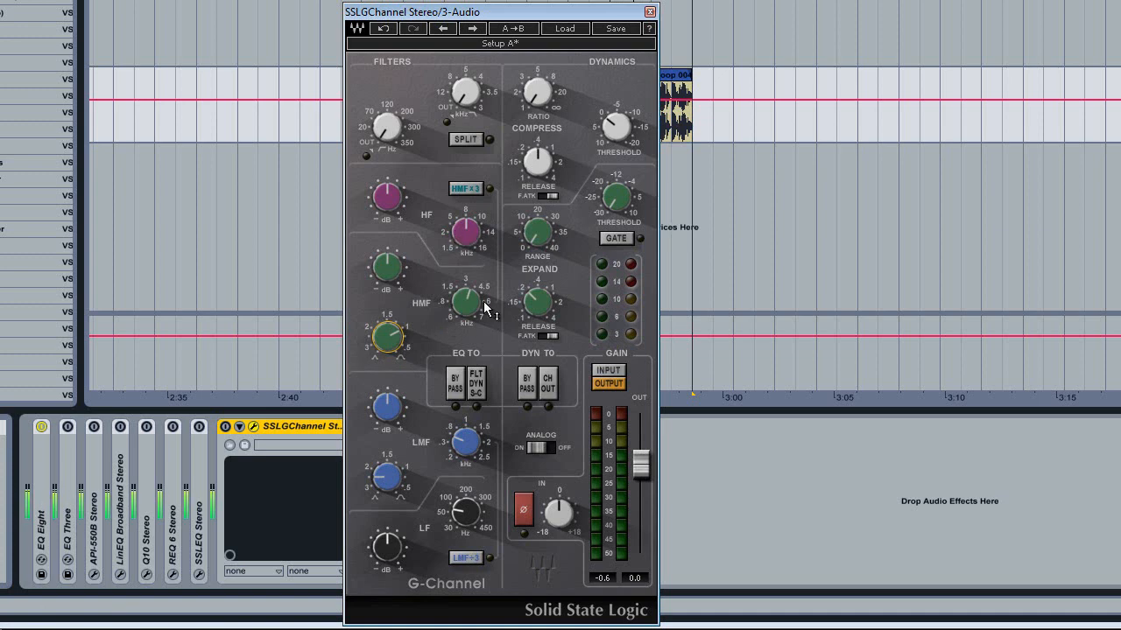
left_click_drag(395, 266, 400, 182)
left_click(225, 427)
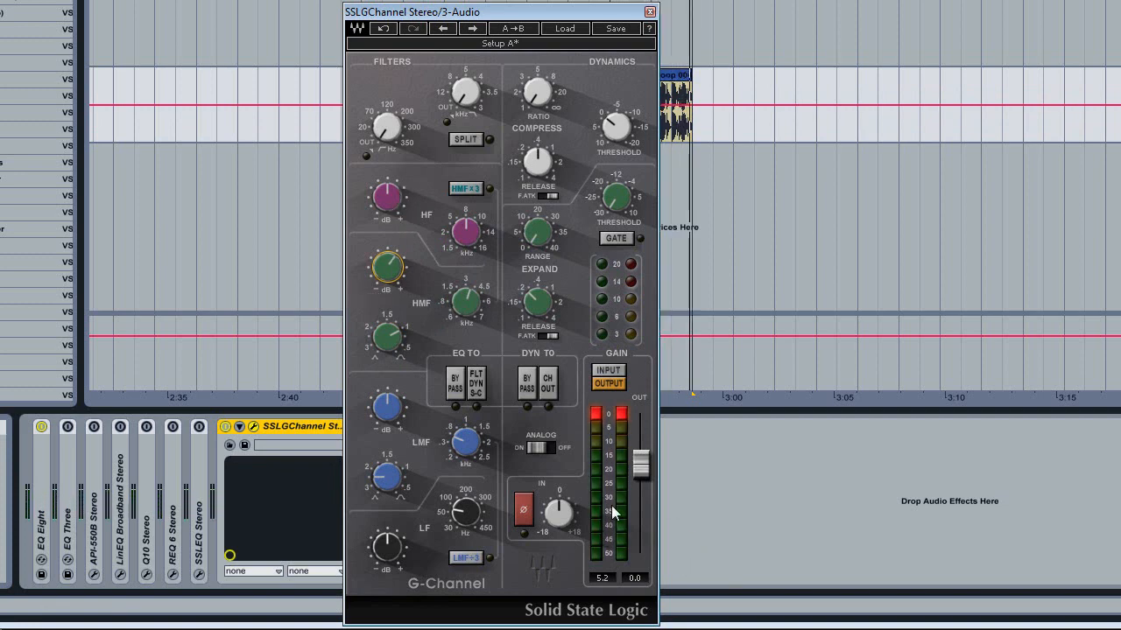
- Try SSLGChannel's Analog switch and boost its LF gain while auditioning the NBT1 Special Sound 03 Root C# clip
left_click(543, 448)
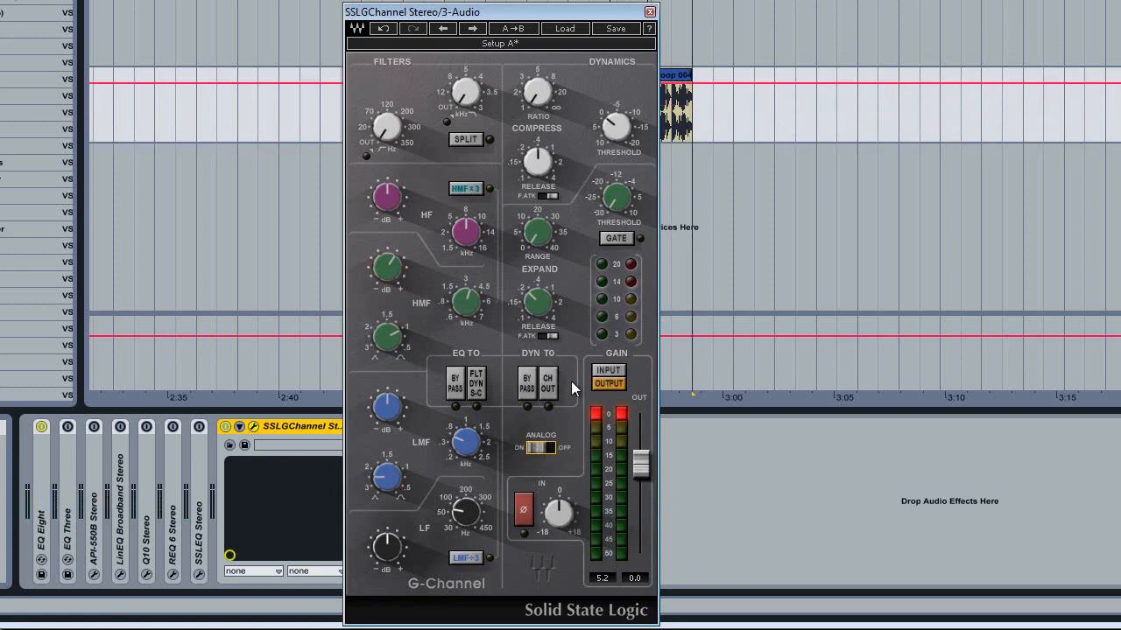
left_click(456, 516)
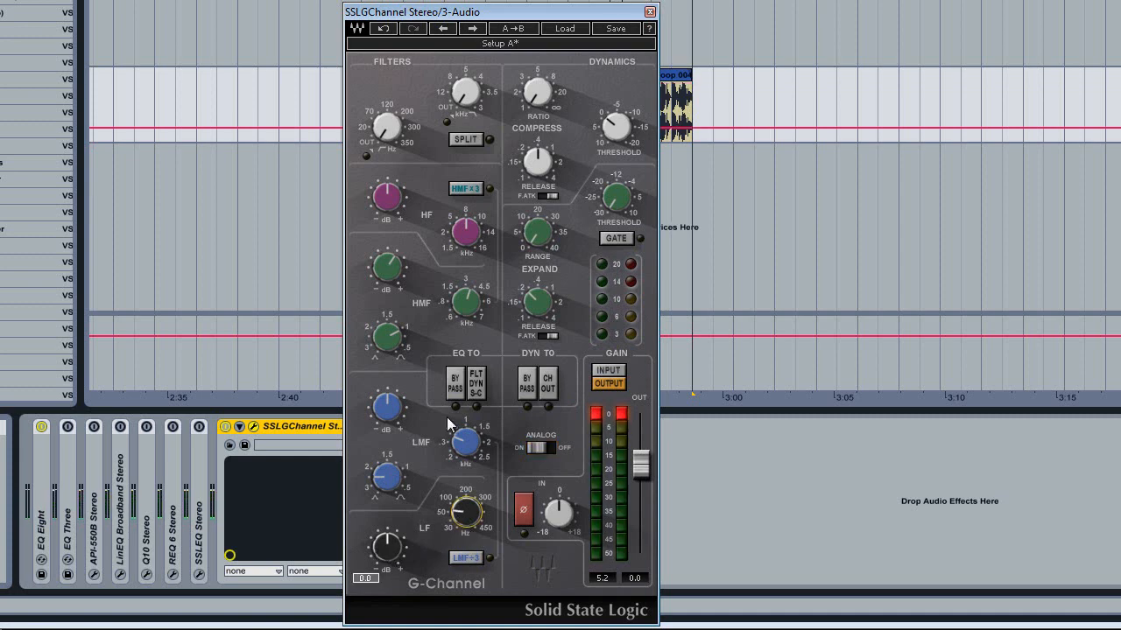
left_click_drag(412, 12, 450, 3)
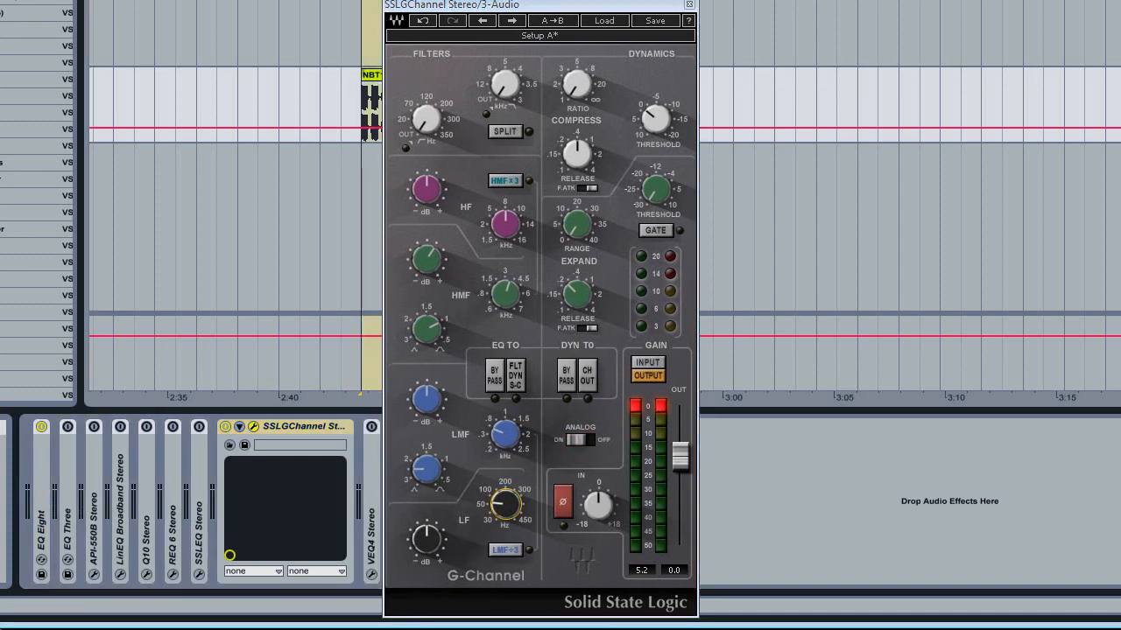
mouse_move(426, 538)
left_mouse_down()
mouse_move(440, 471)
mouse_move(430, 544)
left_mouse_up()
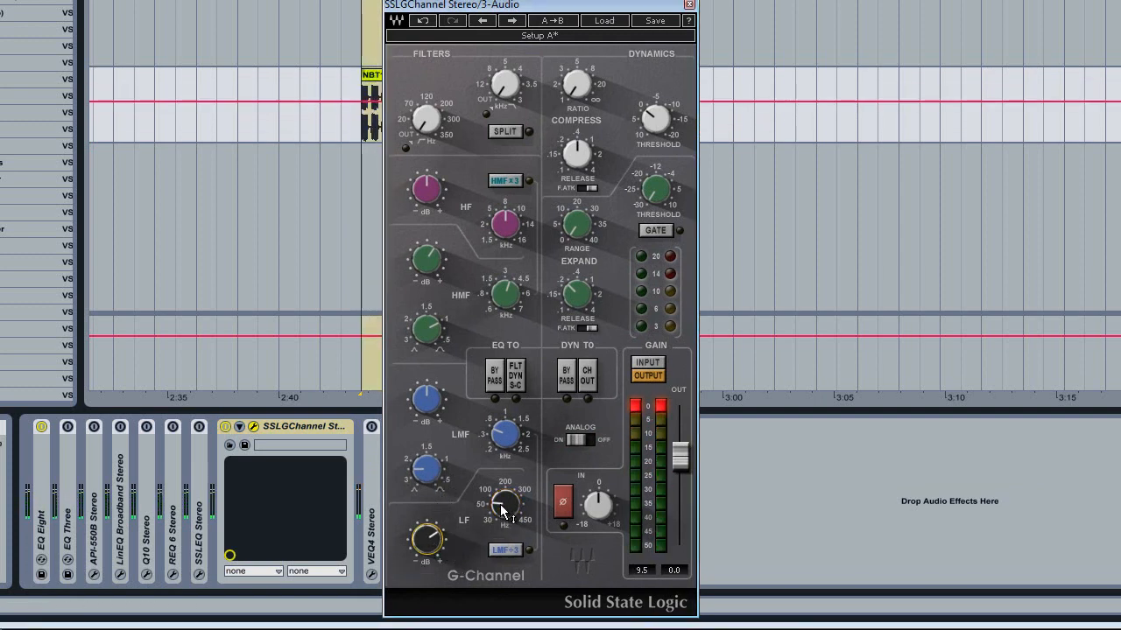
mouse_move(500, 511)
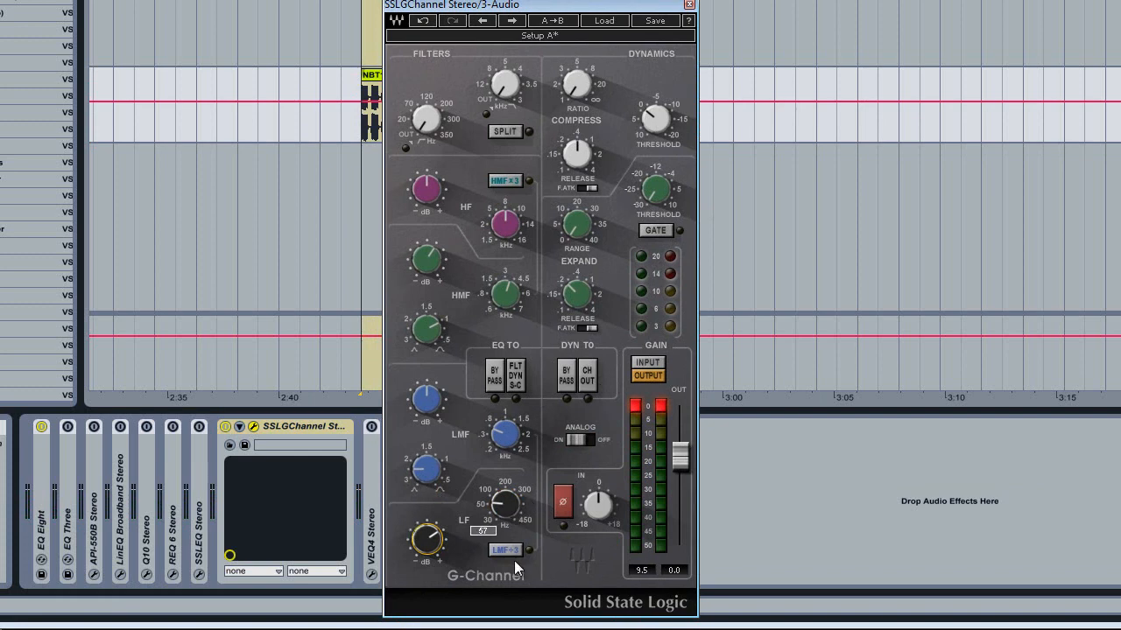
- Close, deactivate and fold SSLGChannel Stereo, and unfold and enable VEQ4 Stereo with its plug-in window open
left_click(689, 5)
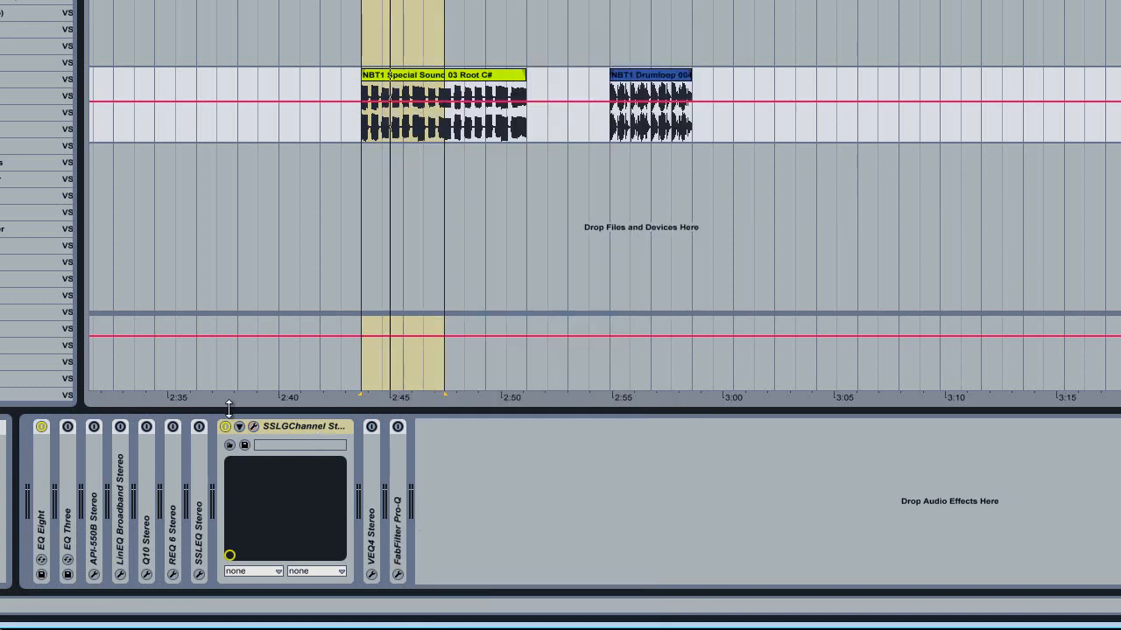
left_click(239, 427)
double_click(255, 452)
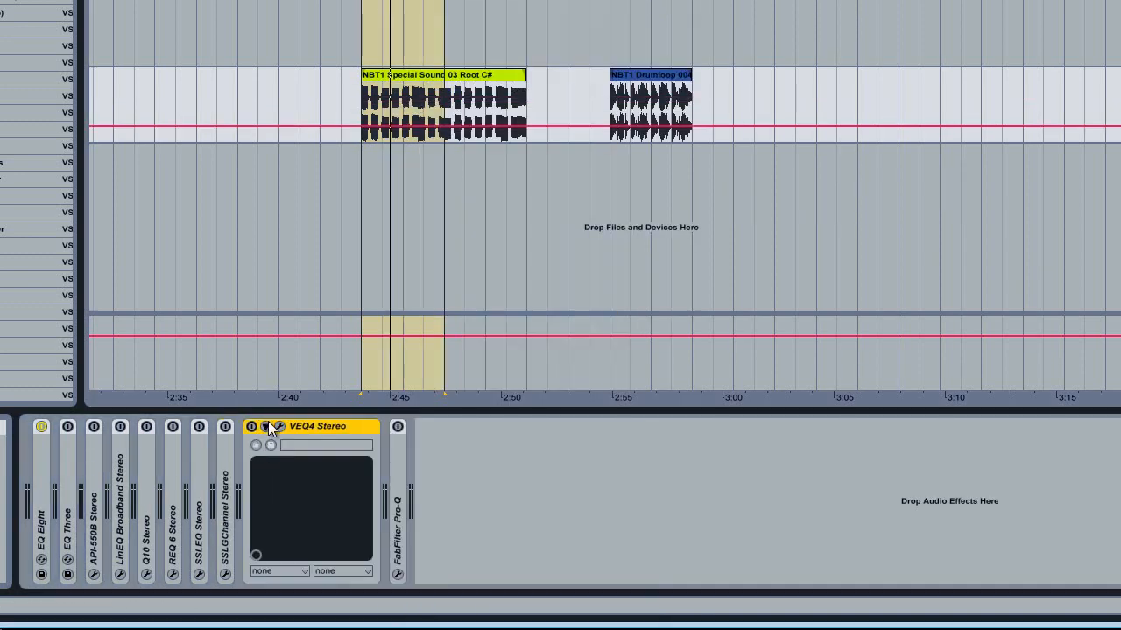
left_click(253, 426)
left_click(280, 426)
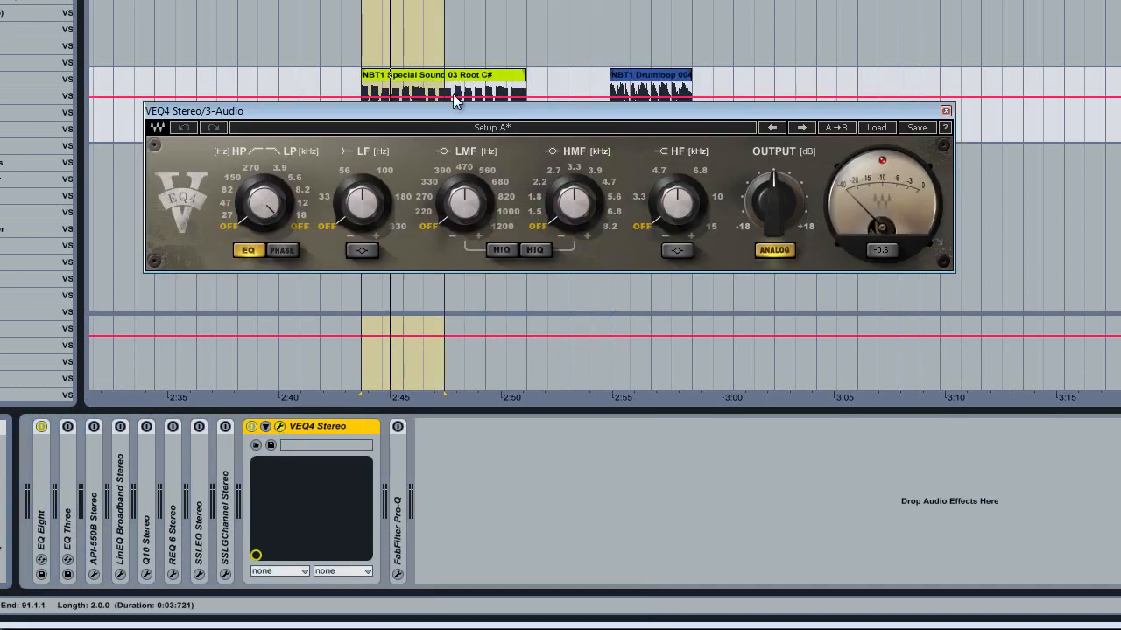
- Place the VEQ4 window below the clips and play the whole NBT1 Special Sound 03 Root C# clip in a loop
left_click_drag(449, 109, 401, 200)
left_click(409, 76)
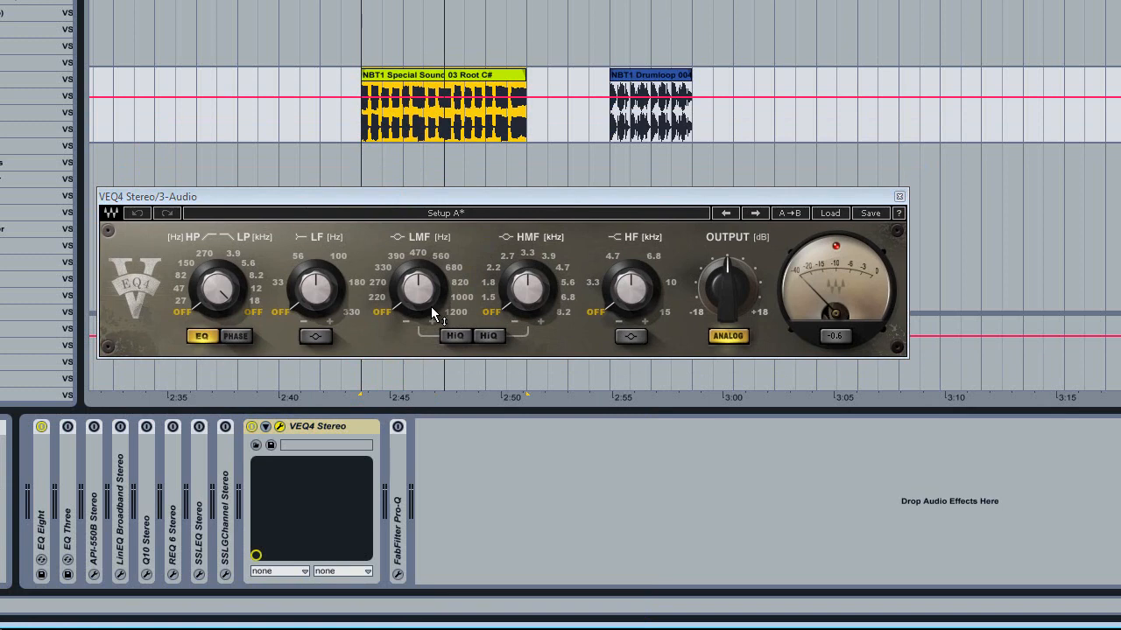
key("space")
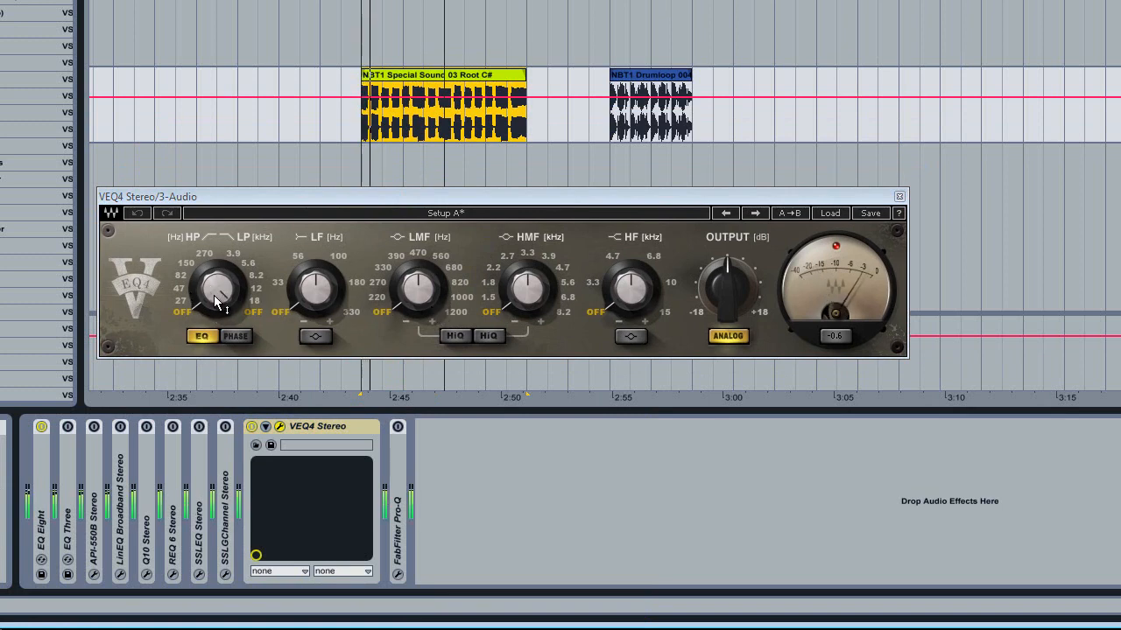
- Set VEQ4's high-pass filter to 47 Hz and its low-pass filter to 12 kHz
left_click(197, 301)
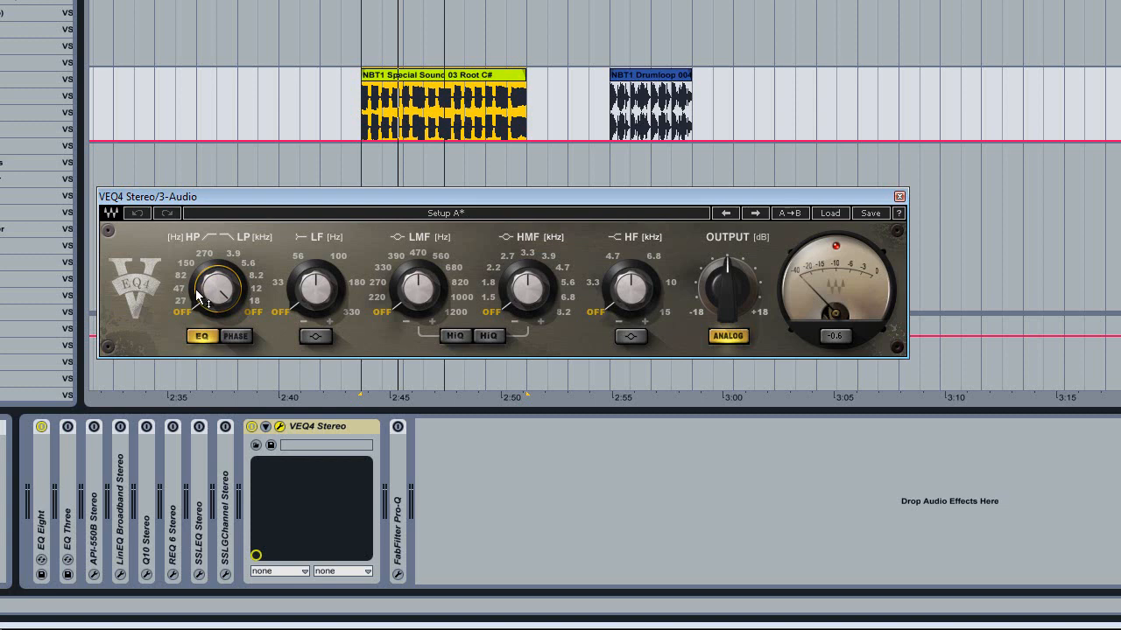
left_click_drag(198, 302, 201, 478)
key("space")
left_click_drag(194, 281, 215, 211)
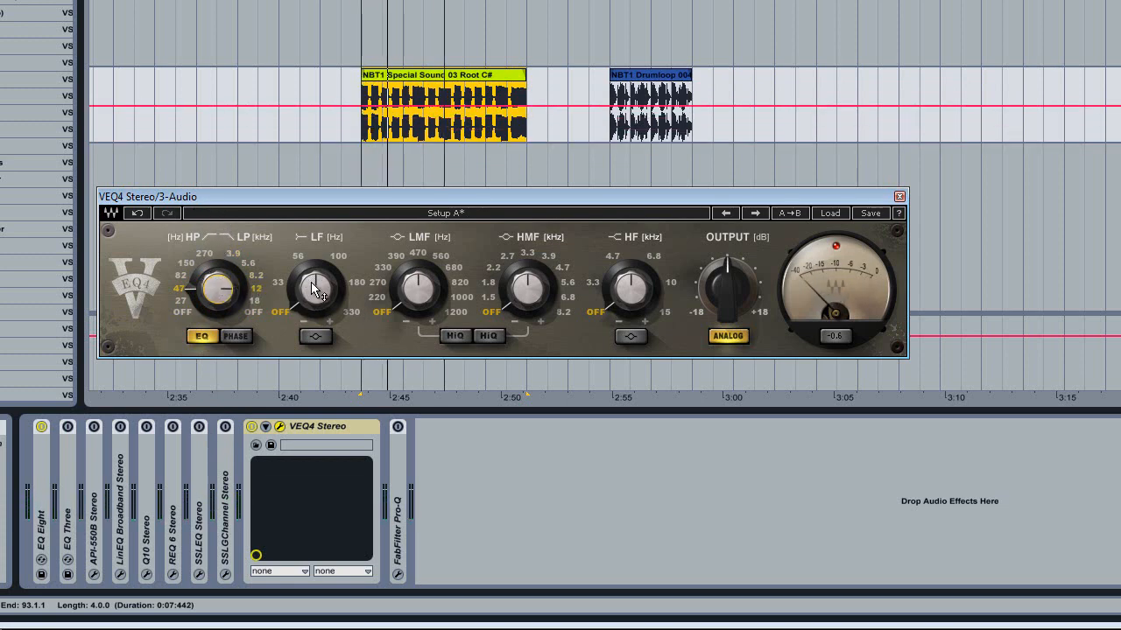
- Set VEQ4's LF band to 56 Hz and HMF band to 1.8 kHz, boosting both gains while auditioning the clip
left_click_drag(309, 298, 256, 271)
key("space")
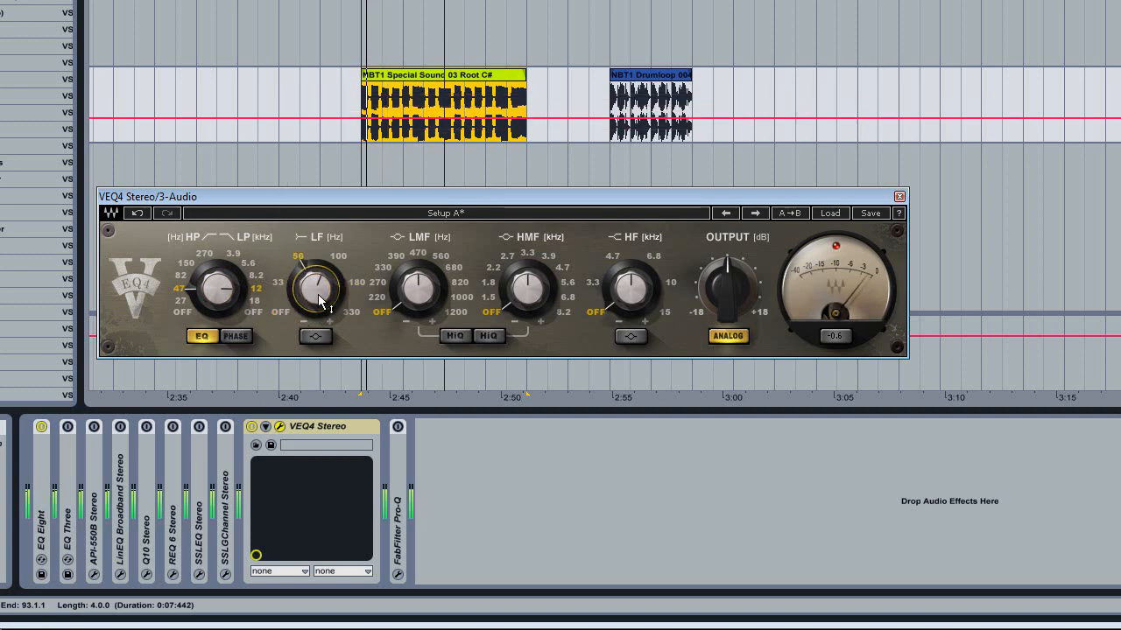
left_click_drag(319, 295, 327, 194)
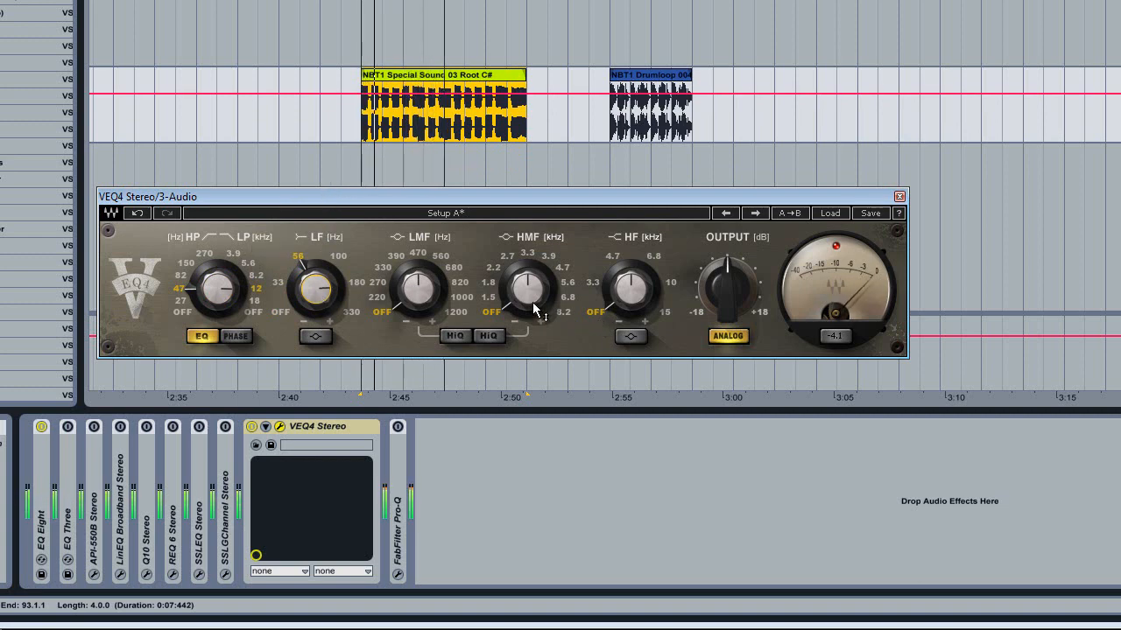
left_click_drag(536, 311, 525, 253)
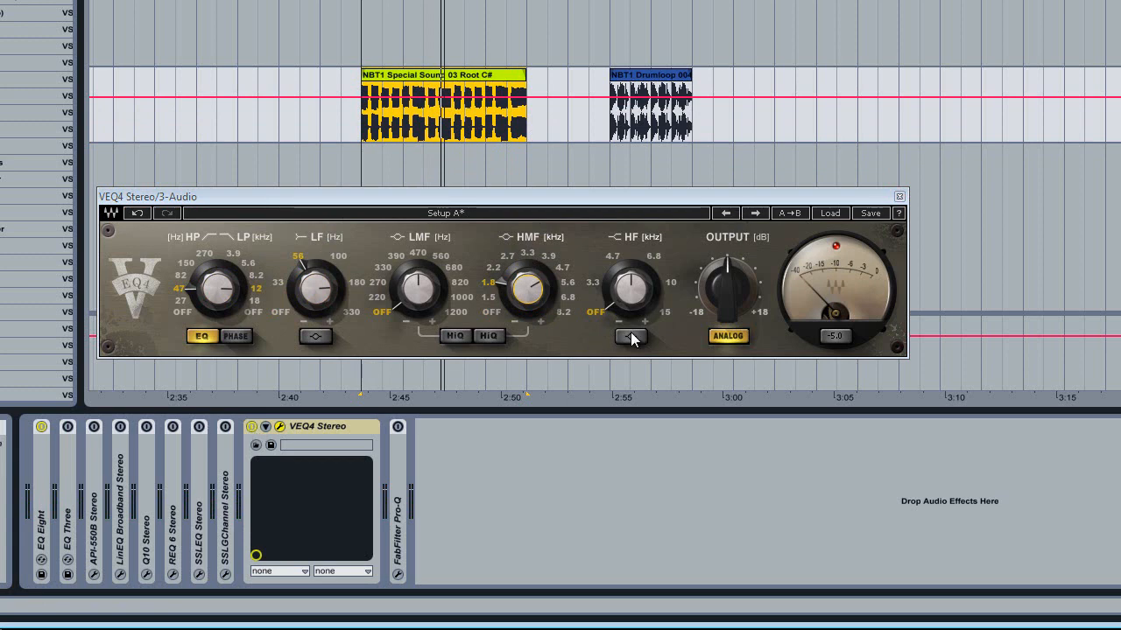
- Deactivate, close and fold VEQ4, and enable FabFilter Pro-Q with its plug-in window open over the arrangement
double_click(293, 428)
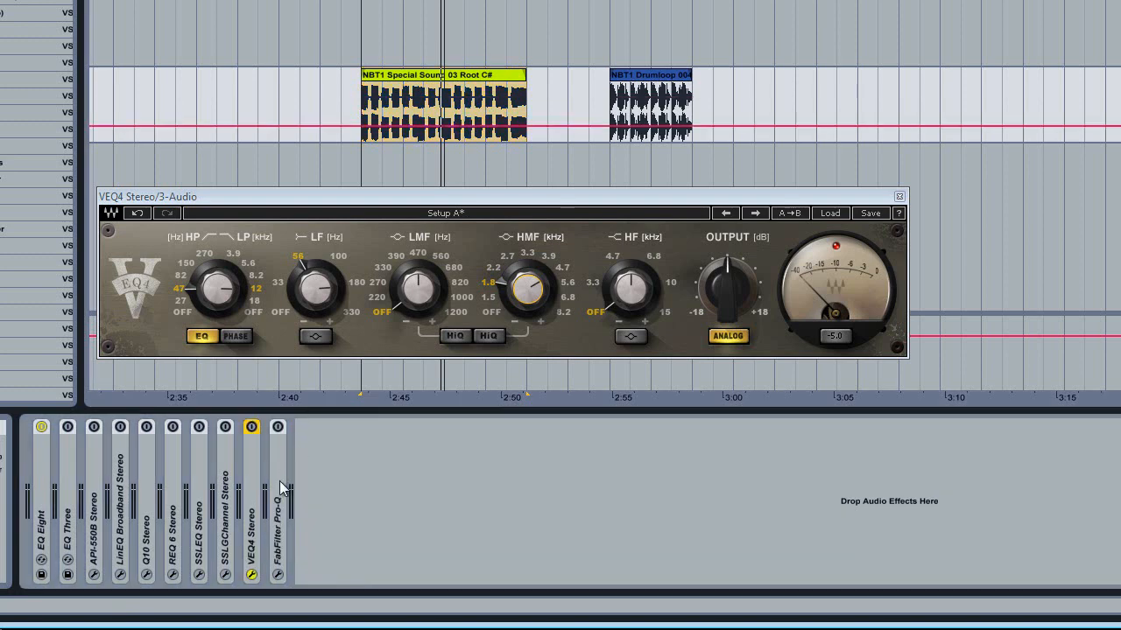
left_click(279, 426)
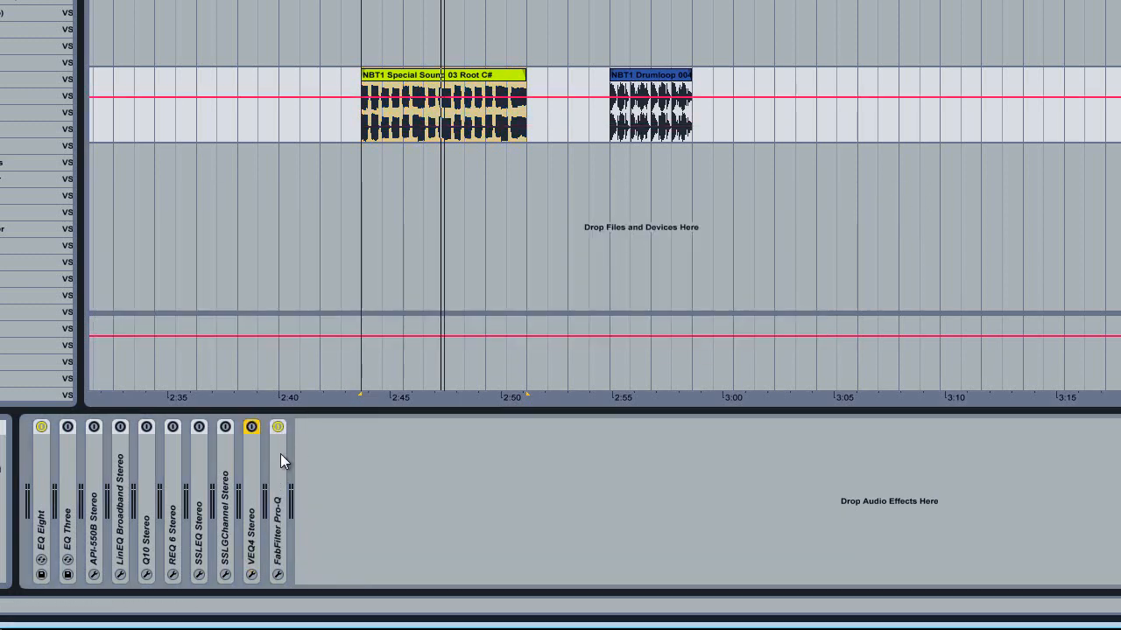
double_click(280, 452)
left_click(305, 427)
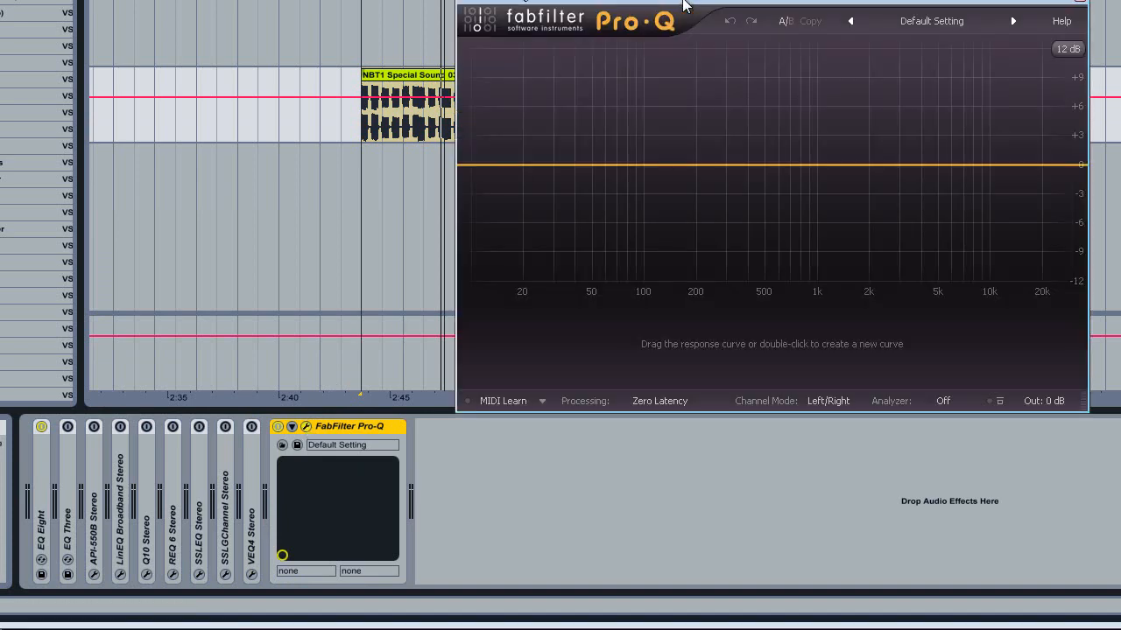
left_click_drag(683, 5, 491, 76)
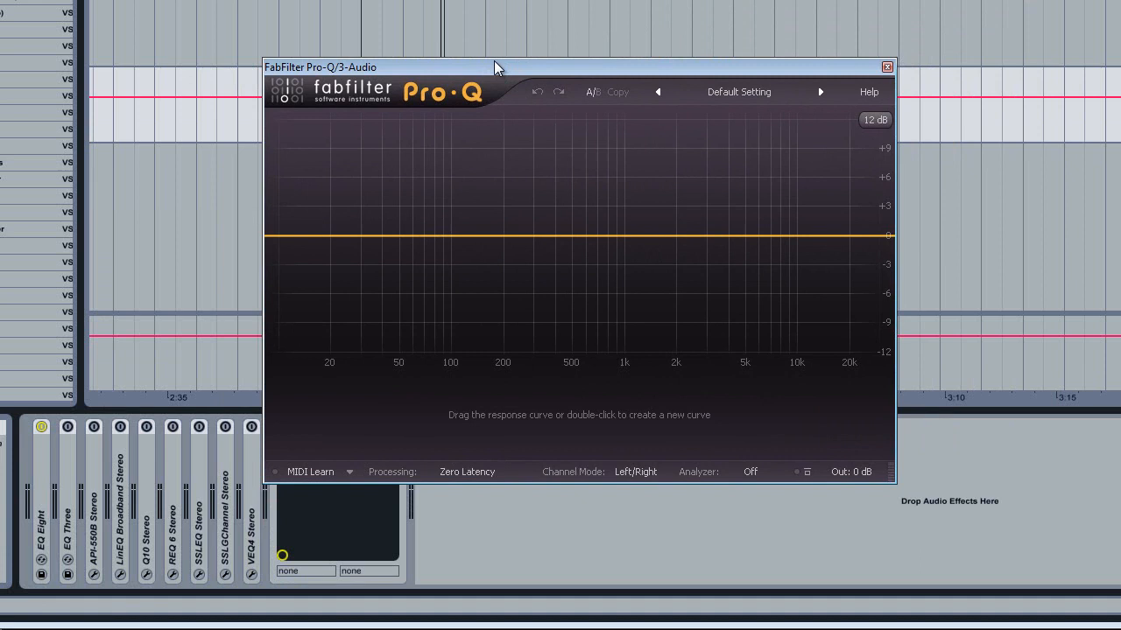
left_click_drag(485, 63, 490, 50)
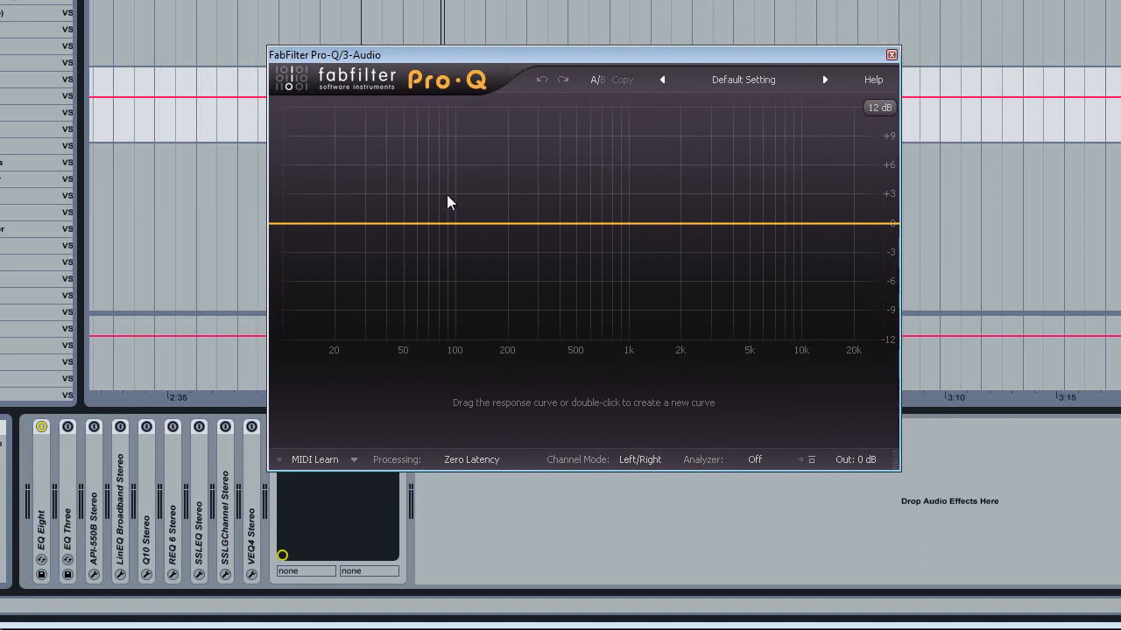
- Play the loop and create a Pro-Q bell cut of -6.30 dB at about 50 Hz with a Q of 2.468
key("space")
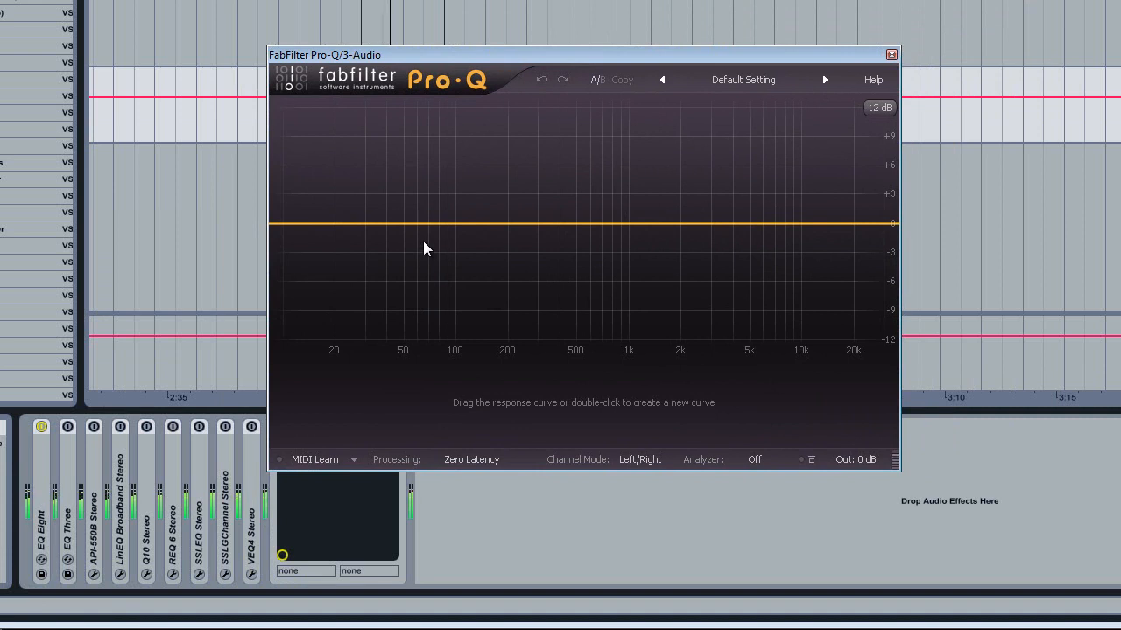
left_click_drag(388, 227, 406, 288)
left_click_drag(505, 369, 488, 400)
mouse_move(569, 392)
left_mouse_down()
mouse_move(570, 372)
mouse_move(569, 391)
left_mouse_up()
left_click_drag(662, 389, 643, 317)
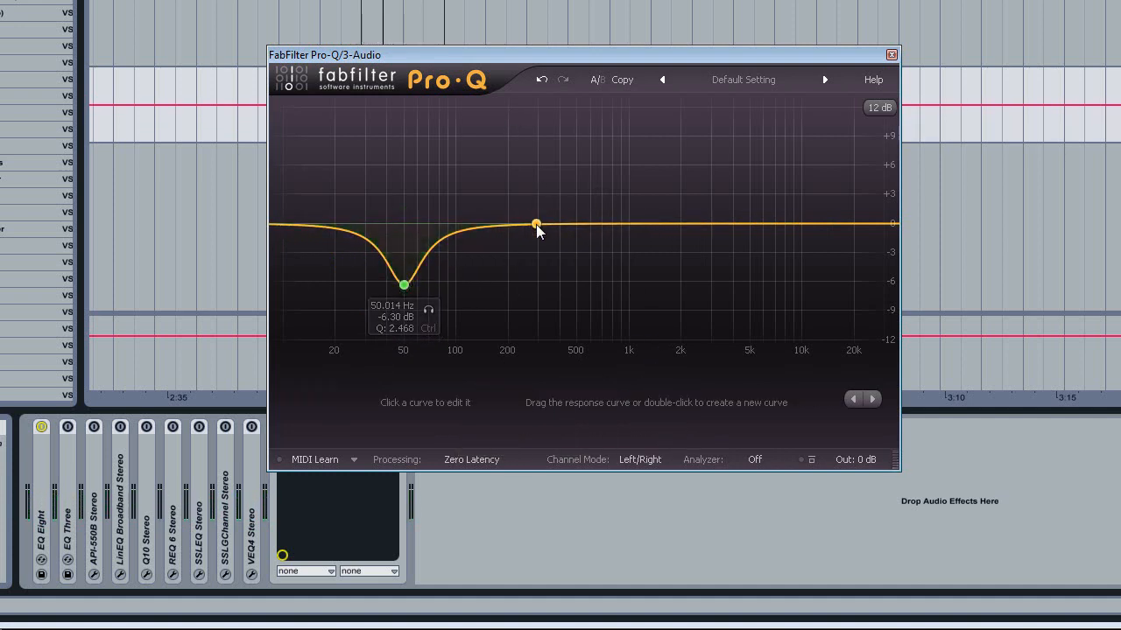
- Add boosts near 300 Hz and 2.3 kHz, a cut near 900 Hz, and high shelves of -8.30 dB at 5667 Hz and +16.96 dB at 8133 Hz
left_click_drag(538, 224, 540, 185)
left_click_drag(663, 230, 619, 262)
left_click_drag(713, 229, 693, 148)
left_click_drag(796, 223, 758, 262)
left_click_drag(827, 283, 786, 162)
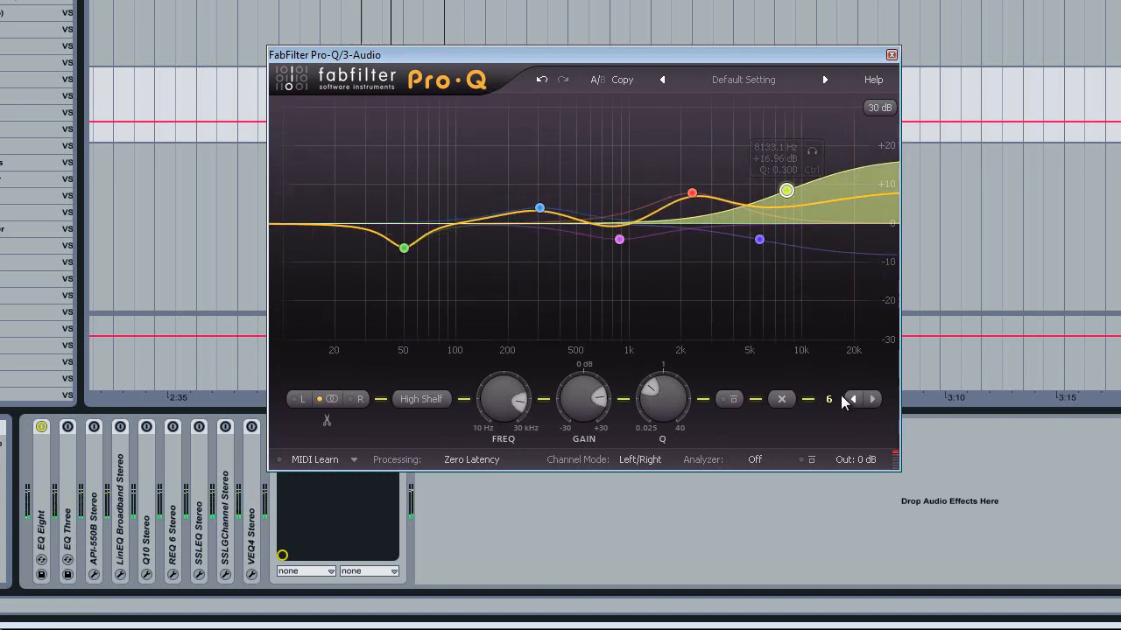
- Set Pro-Q's spectrum analyzer to Post-EQ and move the boosting high shelf down to about 5 kHz with more gain
left_click(754, 460)
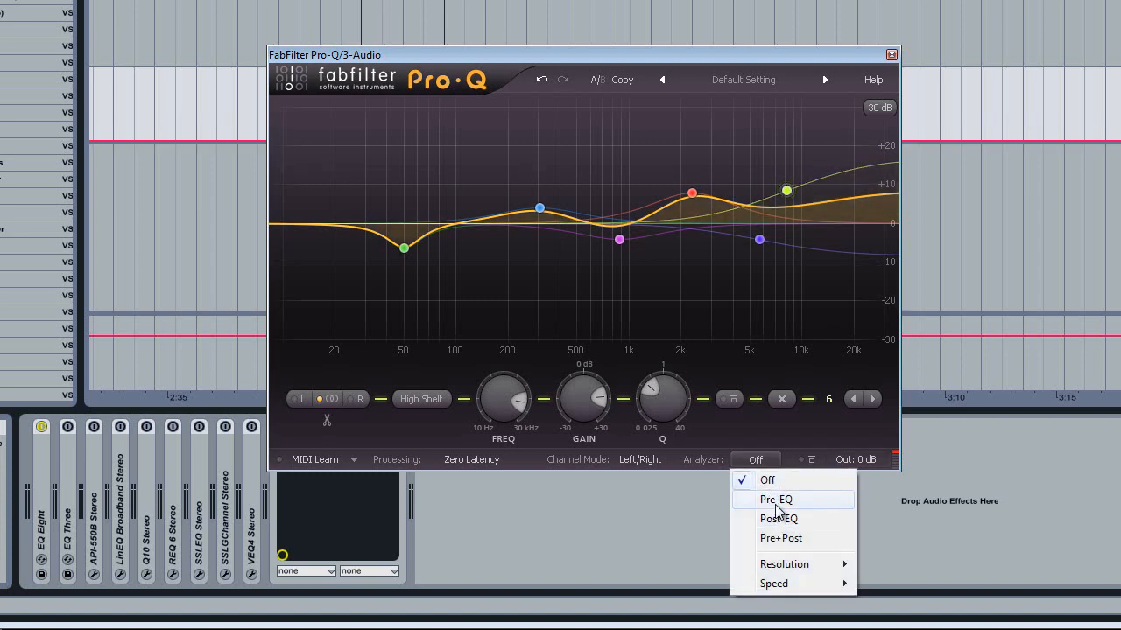
left_click(783, 522)
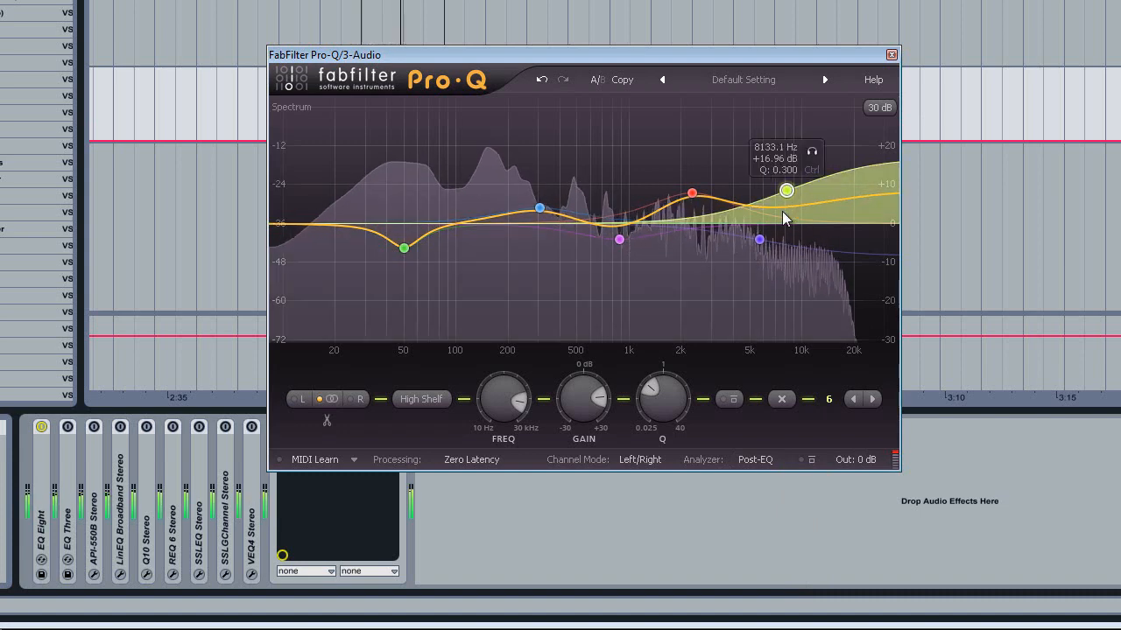
left_click_drag(780, 210, 745, 179)
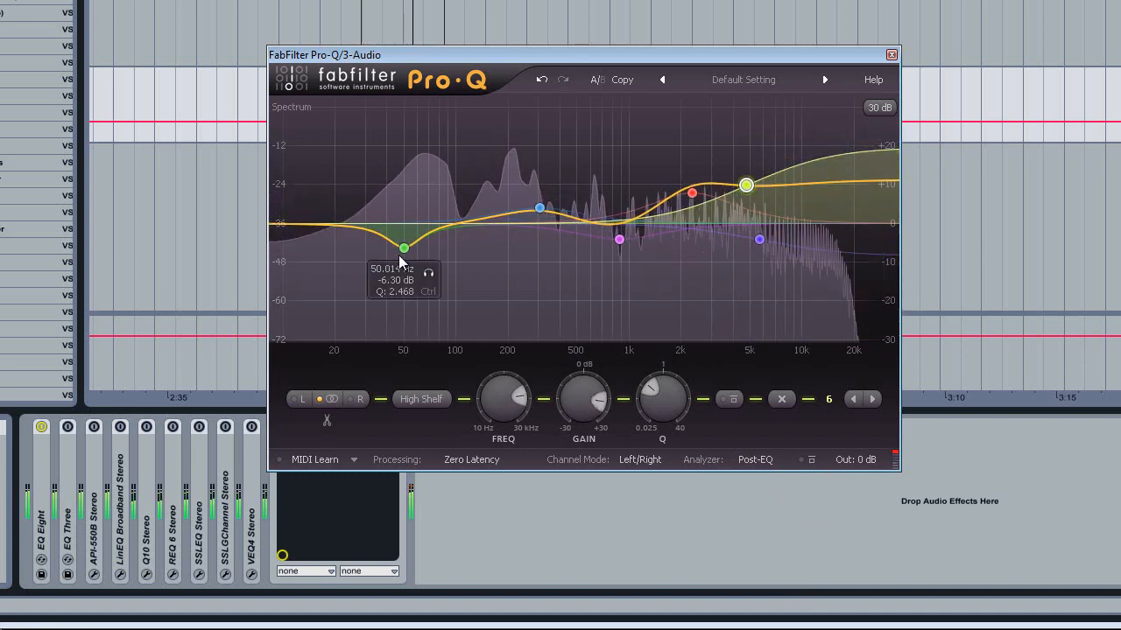
- Add a +30 dB low shelf at about 42 Hz, and deepen the 50 Hz bell cut slightly and shift it to about 75 Hz
key("space")
left_click_drag(403, 248, 404, 255)
left_click_drag(309, 224, 396, 103)
key("space")
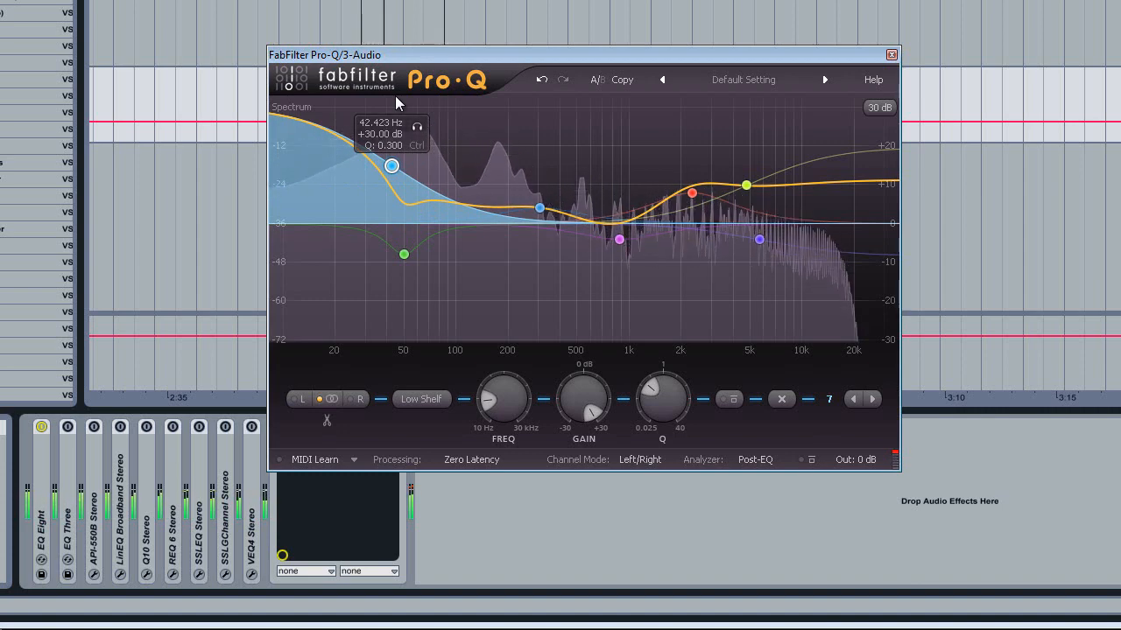
left_click_drag(405, 253, 432, 256)
- Try moving the low shelf up to about 52 Hz, undo the move and stop playback
left_click_drag(400, 156, 422, 140)
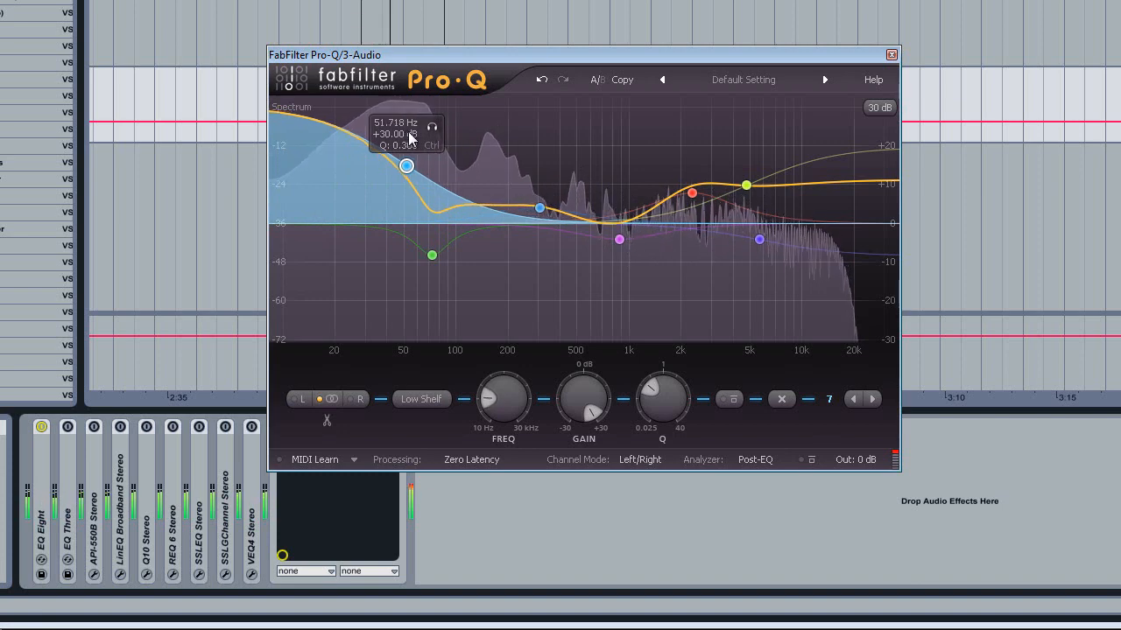
key("ctrl+z")
key("space")
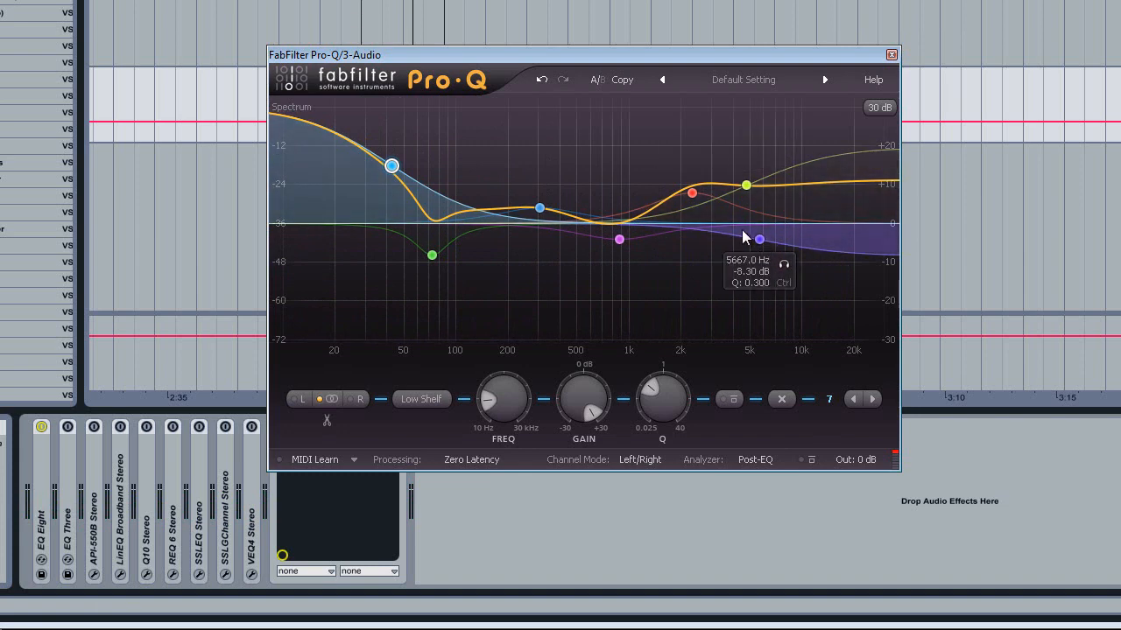
- Examine Pro-Q's zero-latency and linear-phase processing options without changing the mode
left_click(461, 459)
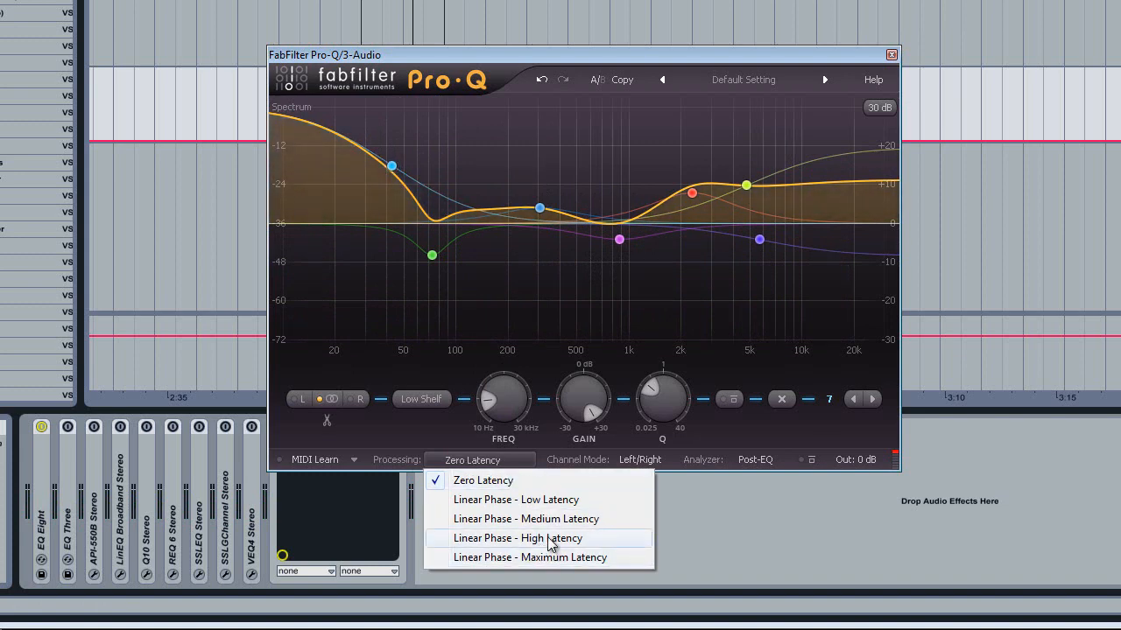
left_click(562, 56)
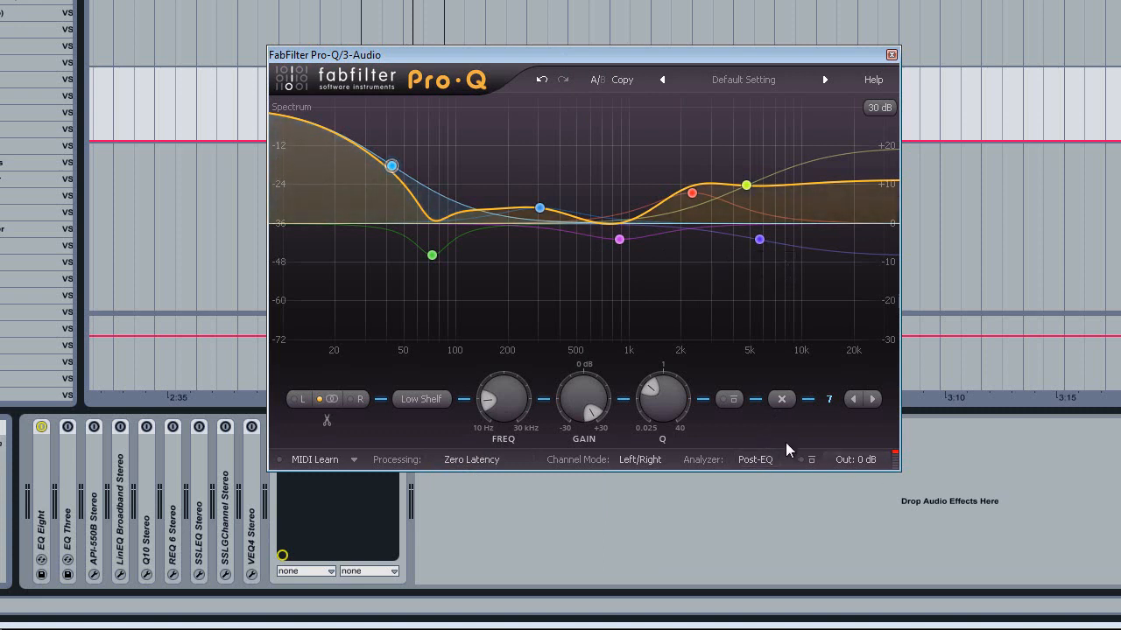
- Close, deactivate and fold FabFilter Pro-Q, and unfold EQ Eight at the start of the device chain
left_click(891, 56)
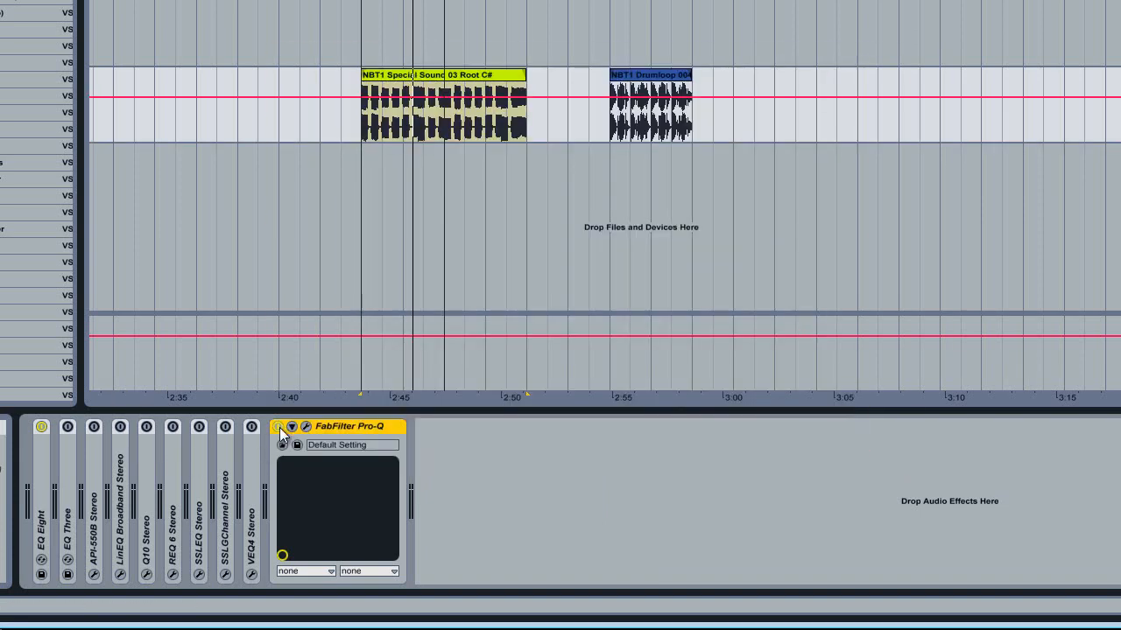
double_click(336, 426)
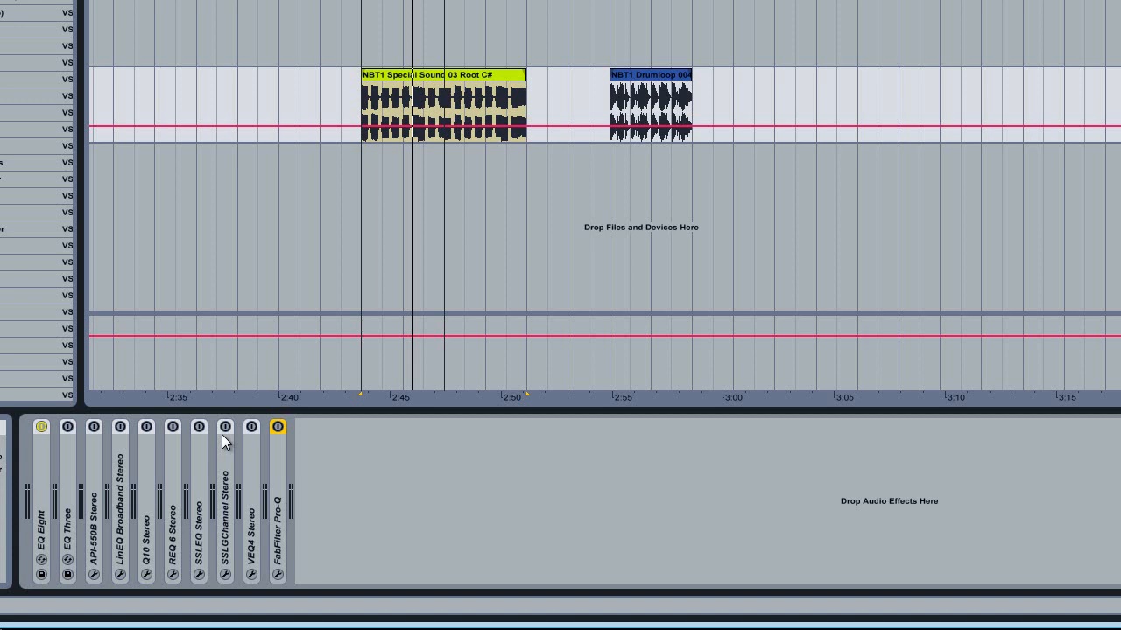
double_click(47, 494)
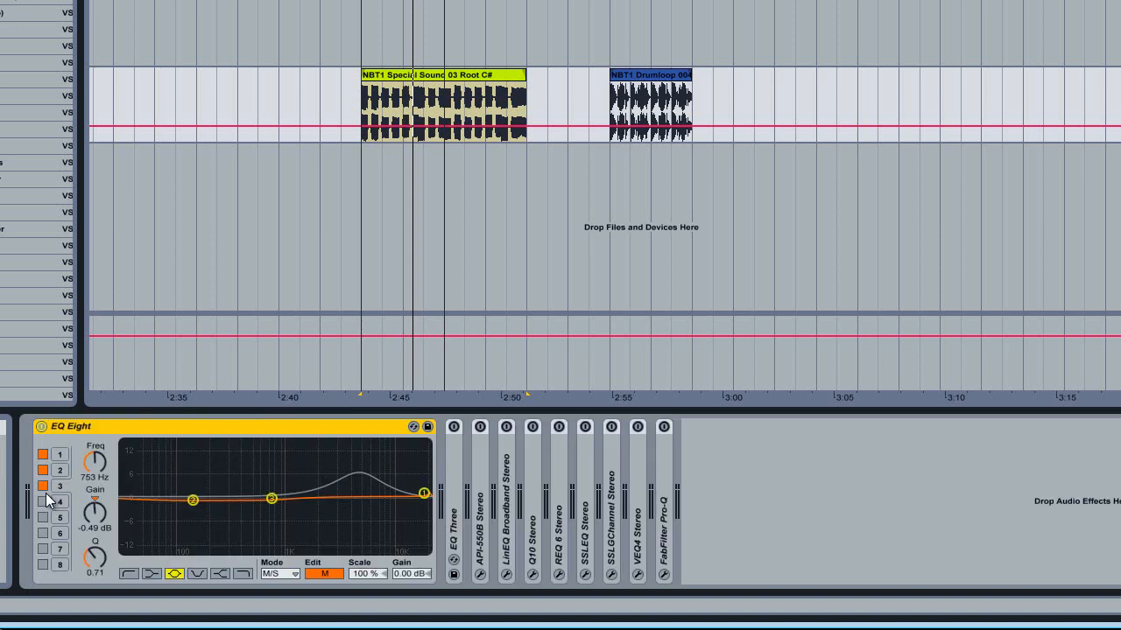